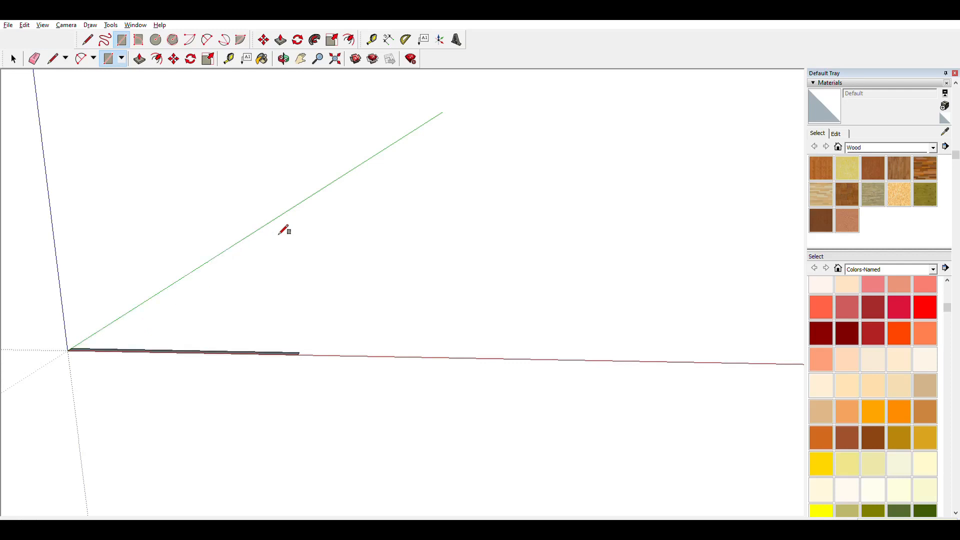
- Lay the thin wall footprint from the origin along the green axis and open it as a group for editing
key(Left)
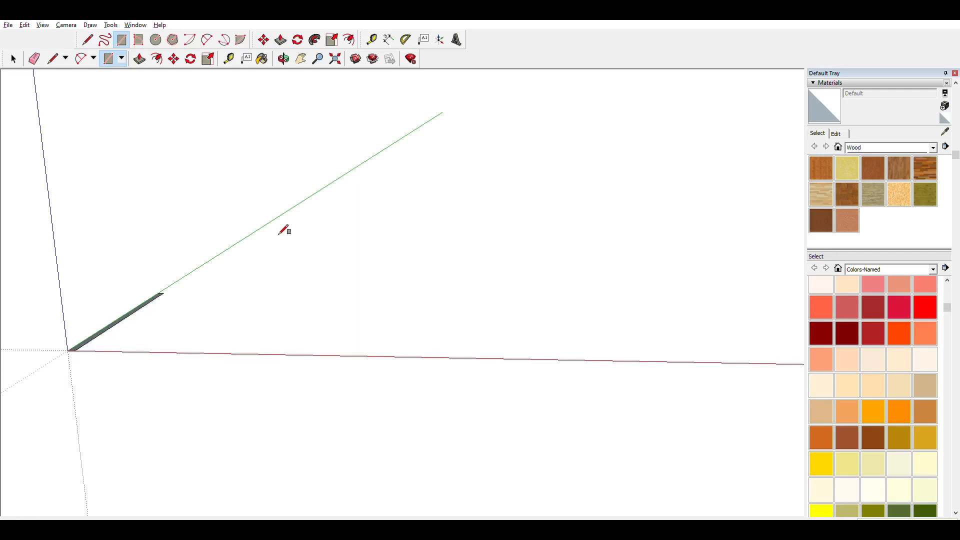
key(space)
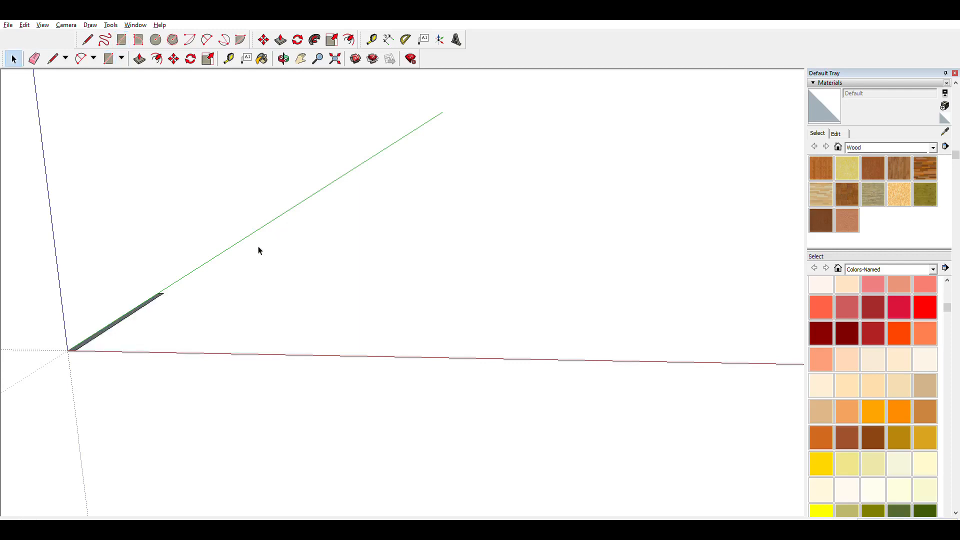
click(148, 302)
key(Return)
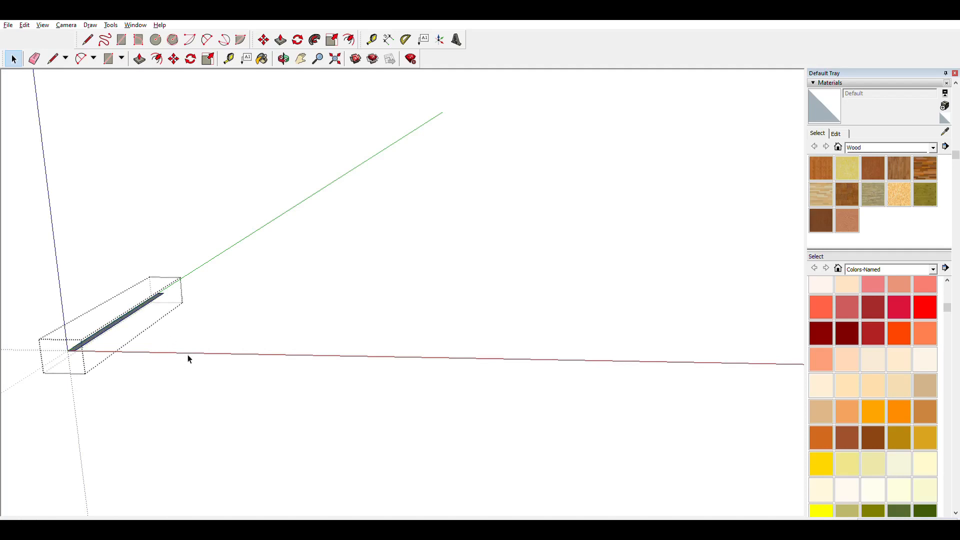
- Push/Pull the footprint upward twice by the same distance to form the full-height side wall on the green axis
key(p)
drag(145, 302, 149, 229)
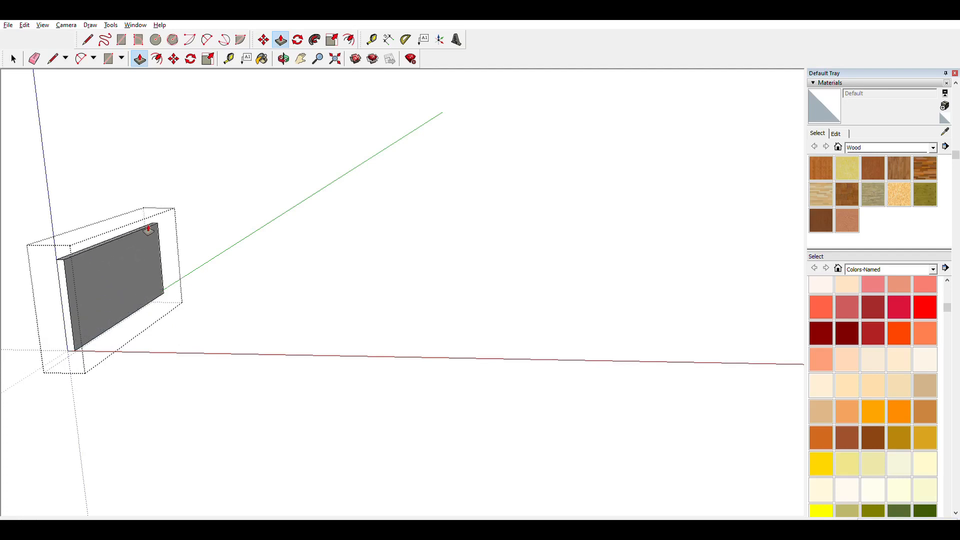
double_click(148, 229)
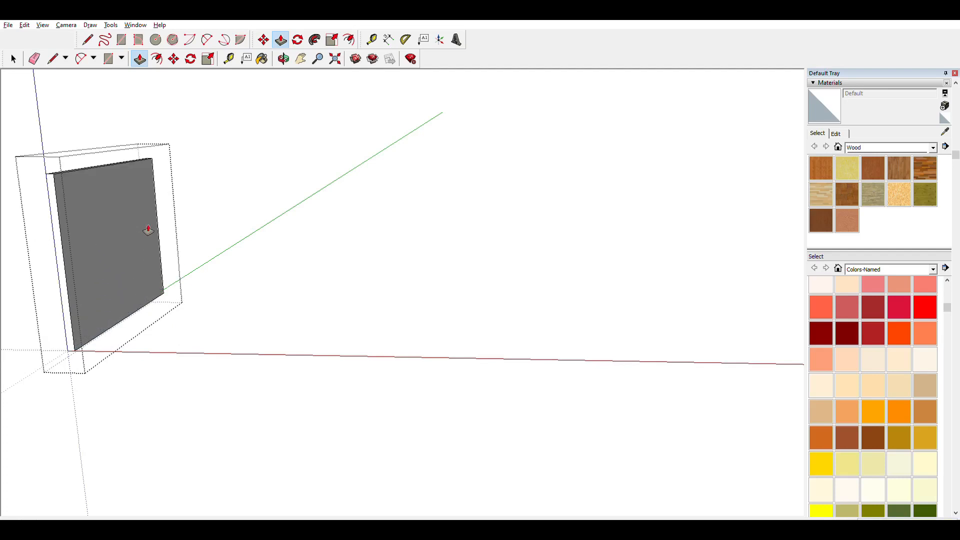
- Select all of the side wall's connected geometry and close its group
key(space)
click(291, 217)
double_click(109, 226)
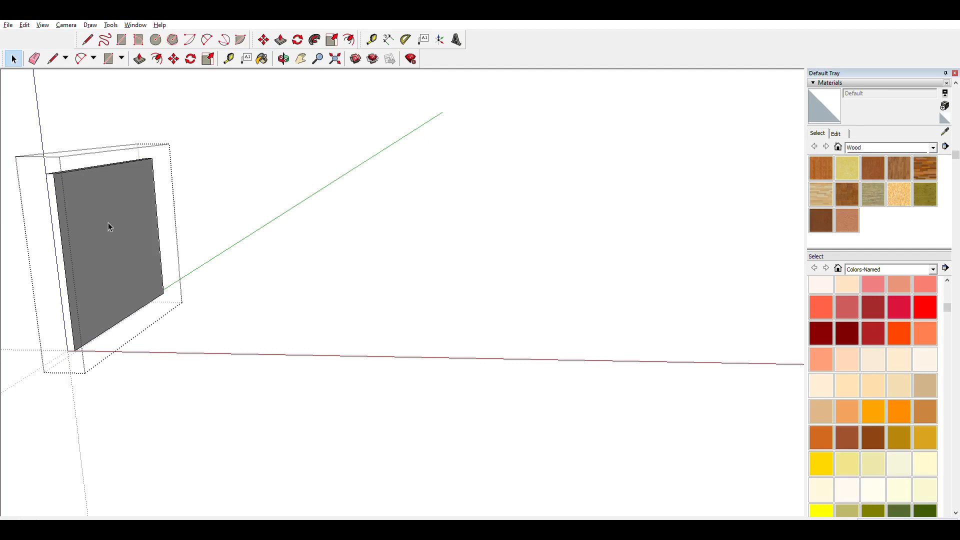
click(253, 219)
click(129, 229)
double_click(129, 229)
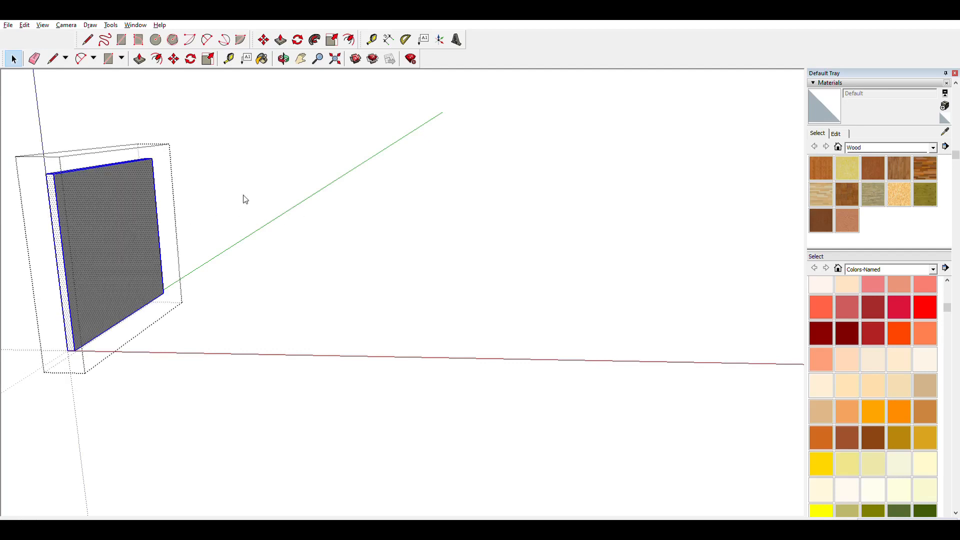
click(237, 204)
click(146, 218)
double_click(146, 218)
click(190, 300)
- Draw a thin rectangular footprint for the back wall, from the side wall's rear inner corner parallel to the red axis
scroll(225, 240, down, 2)
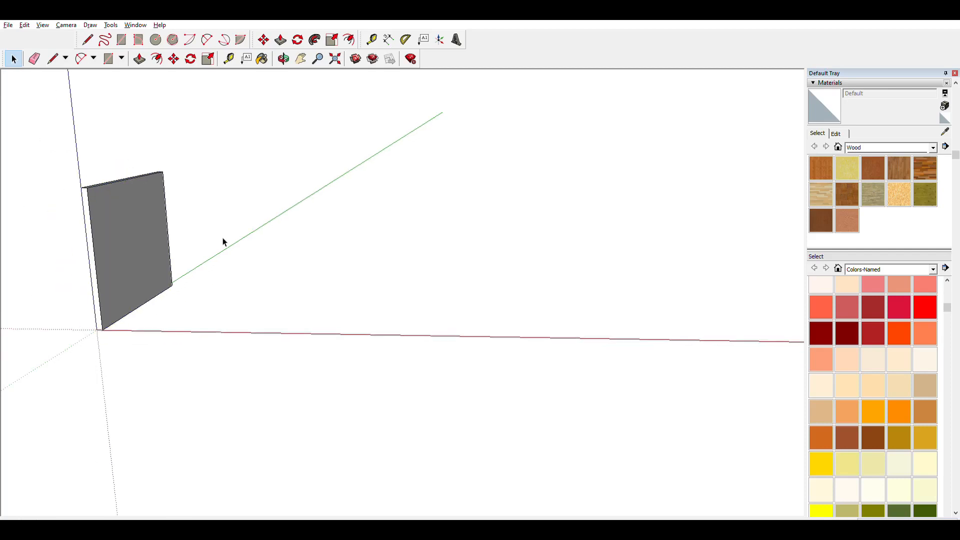
scroll(224, 242, up, 2)
click(121, 39)
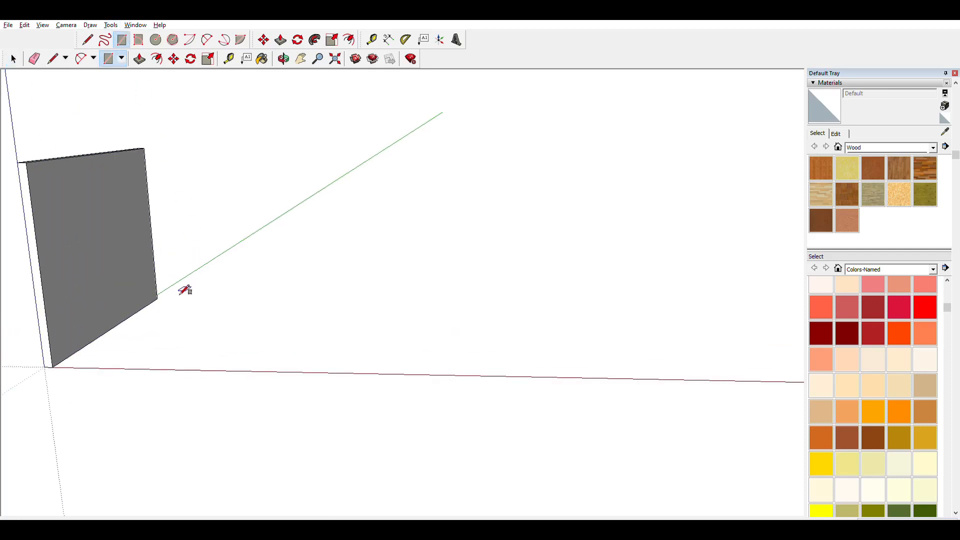
click(157, 298)
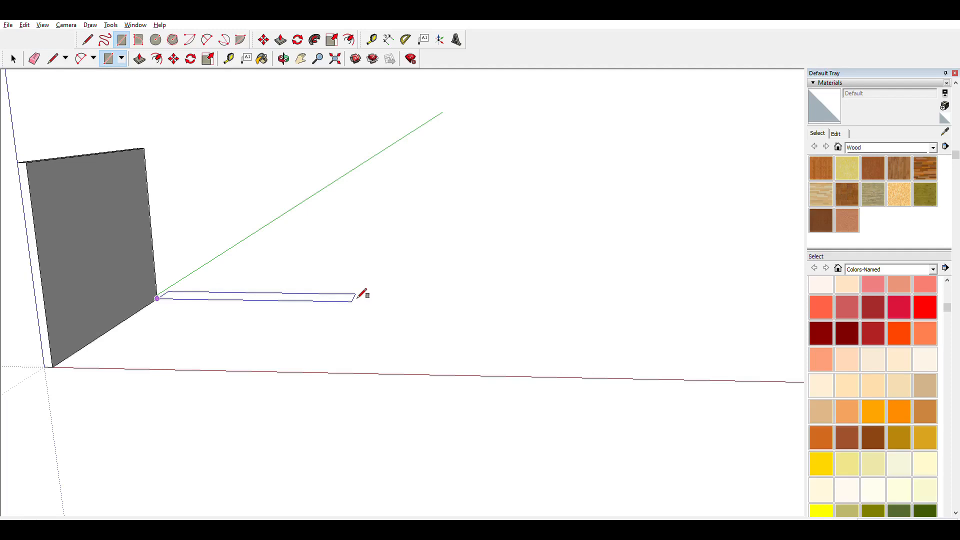
click(355, 299)
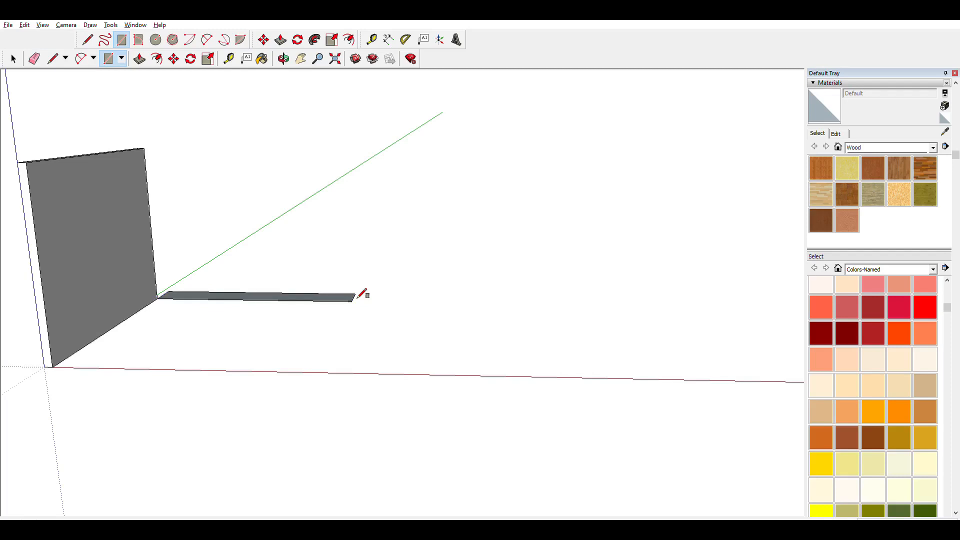
key(Return)
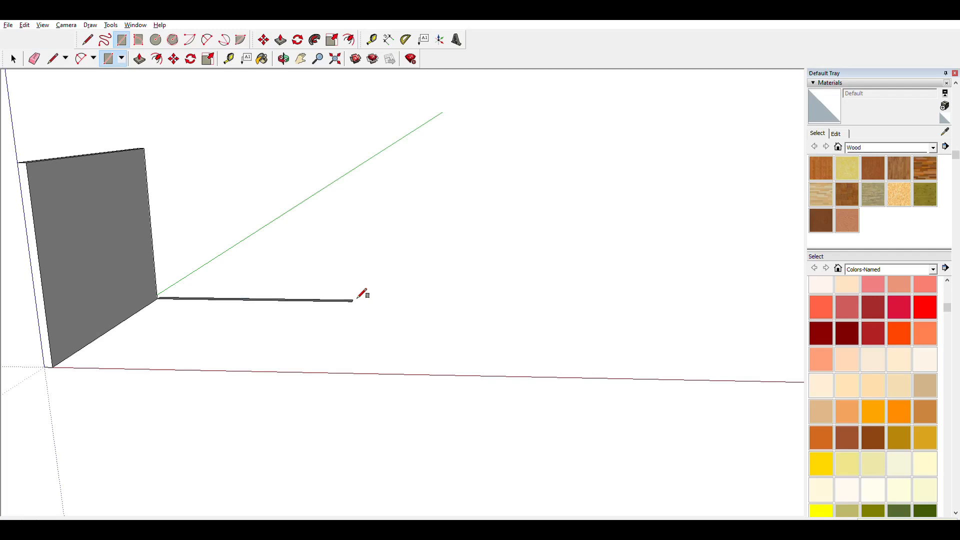
- Push/Pull the back wall footprint up to the side wall's height and select all of its geometry
key(p)
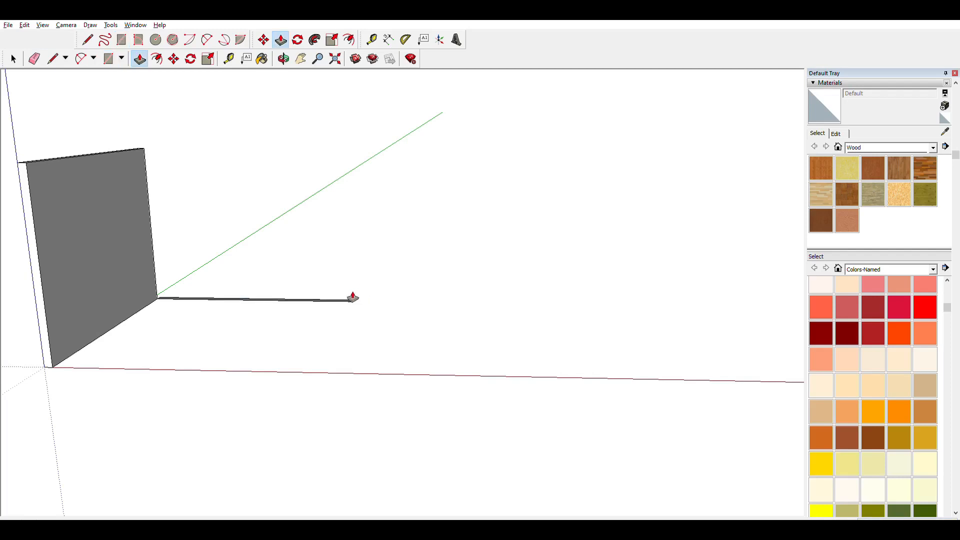
click(350, 299)
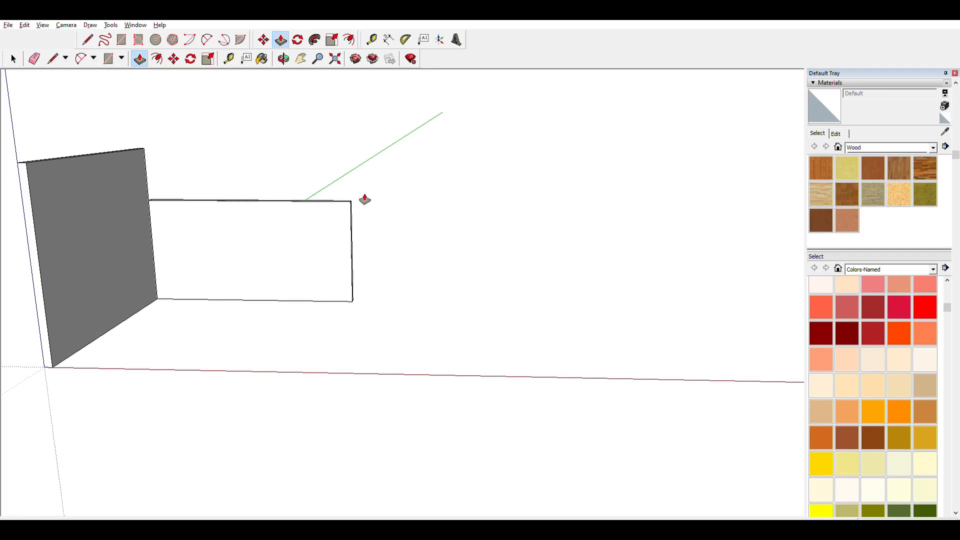
key(Return)
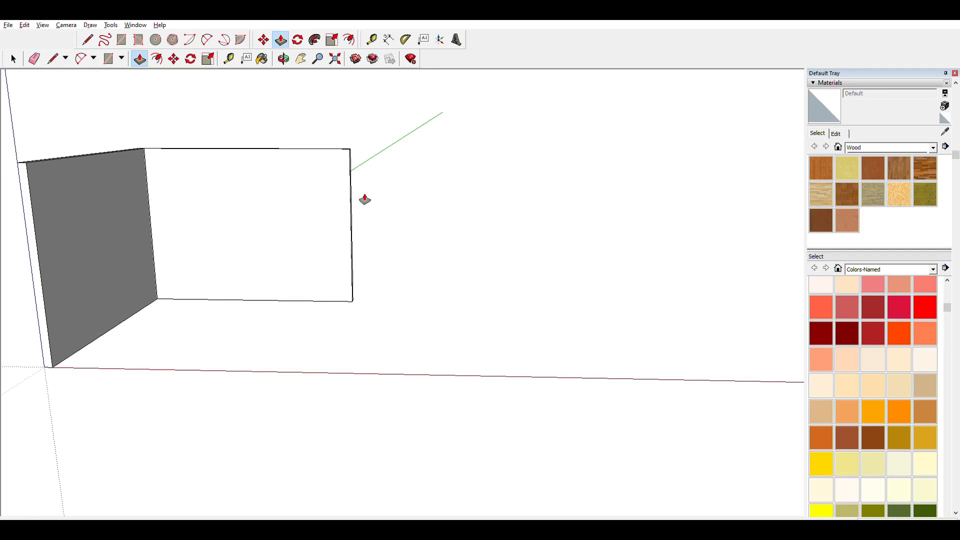
key(space)
click(324, 182)
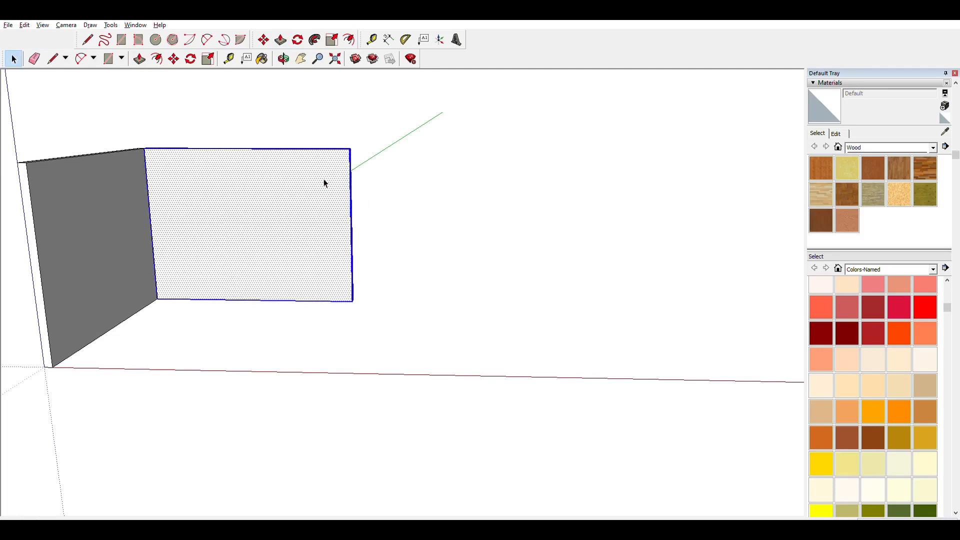
click(372, 271)
- Draw a thin rectangular footprint for the opposite side wall, from the back wall's free end forward to the red axis
middle_drag(383, 220, 395, 194)
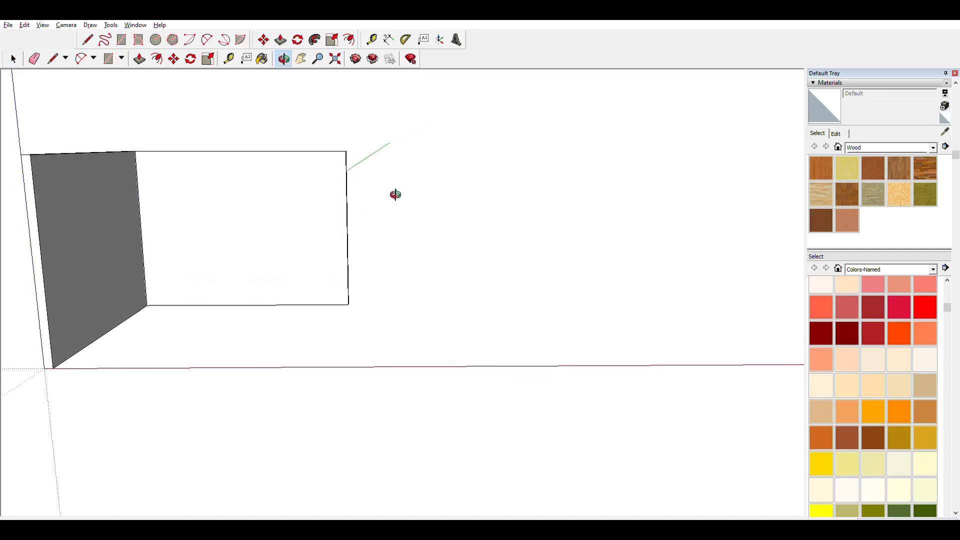
click(122, 40)
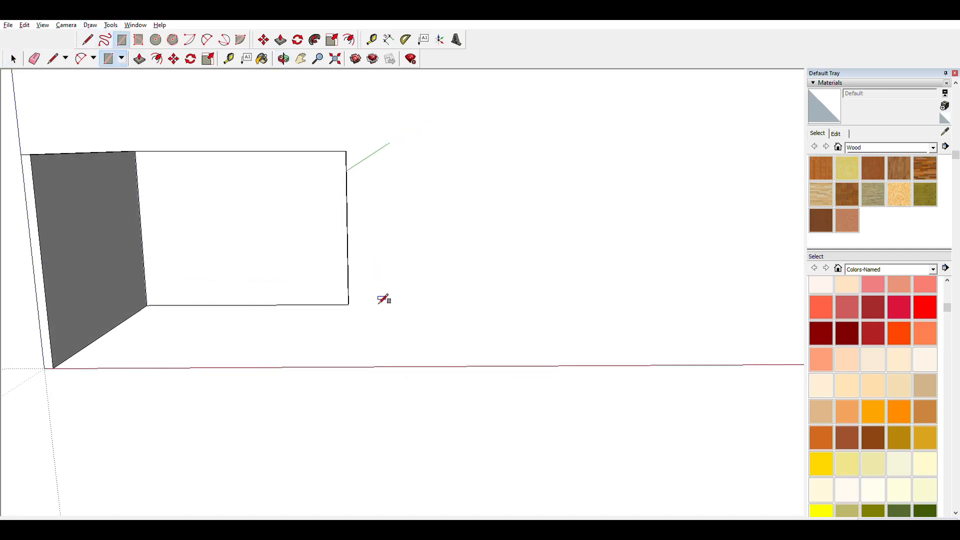
click(349, 304)
click(343, 371)
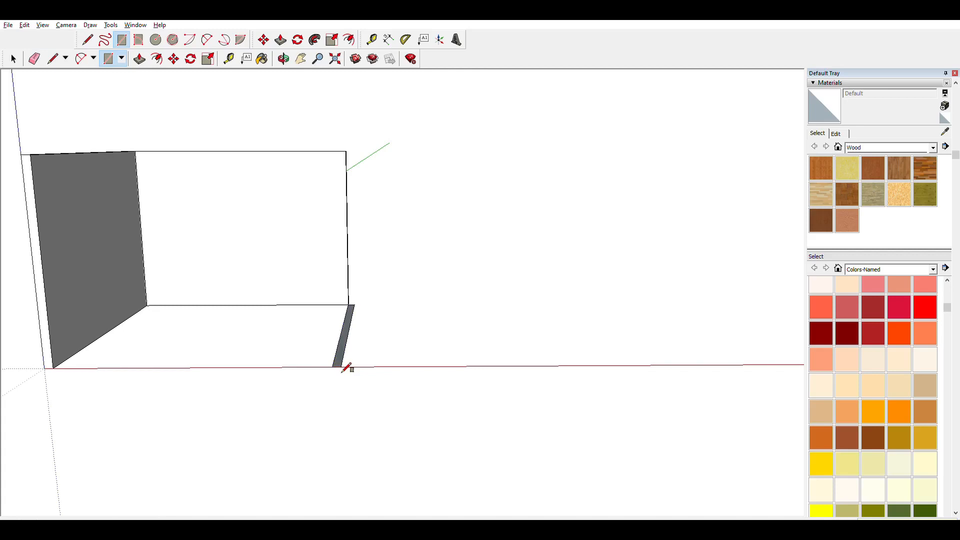
- Push/Pull the opposite side wall's footprint up to the height of the other walls and select its geometry
click(140, 59)
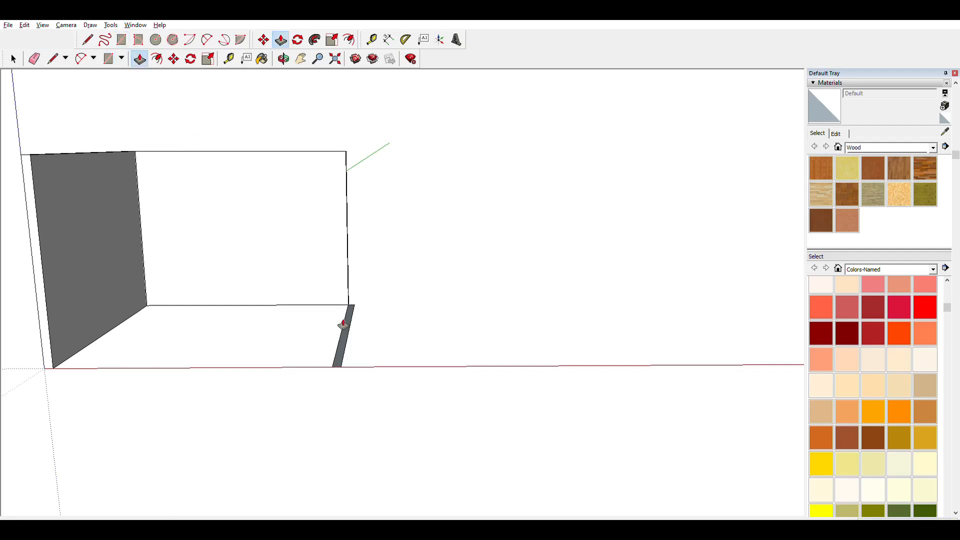
click(353, 327)
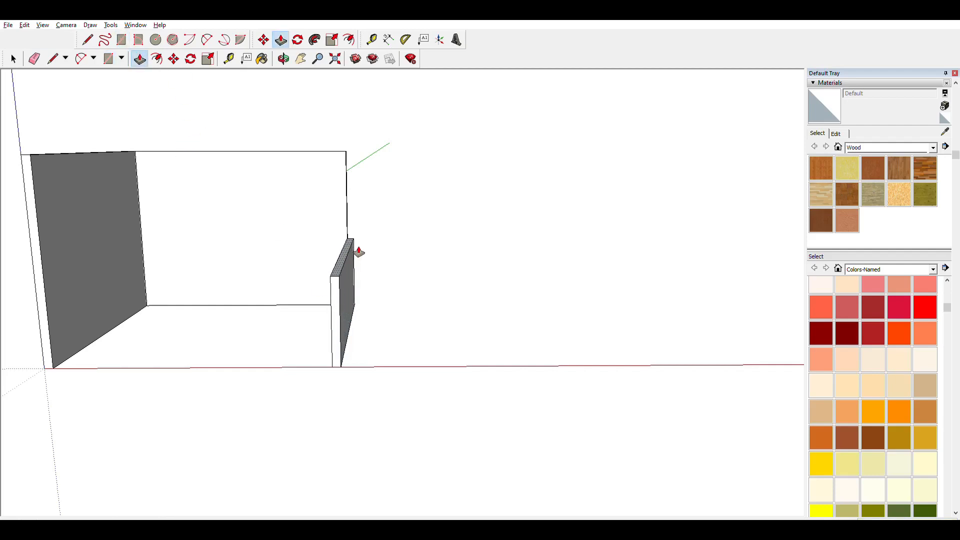
key(Return)
key(space)
triple_click(353, 252)
click(403, 271)
middle_drag(403, 270, 428, 285)
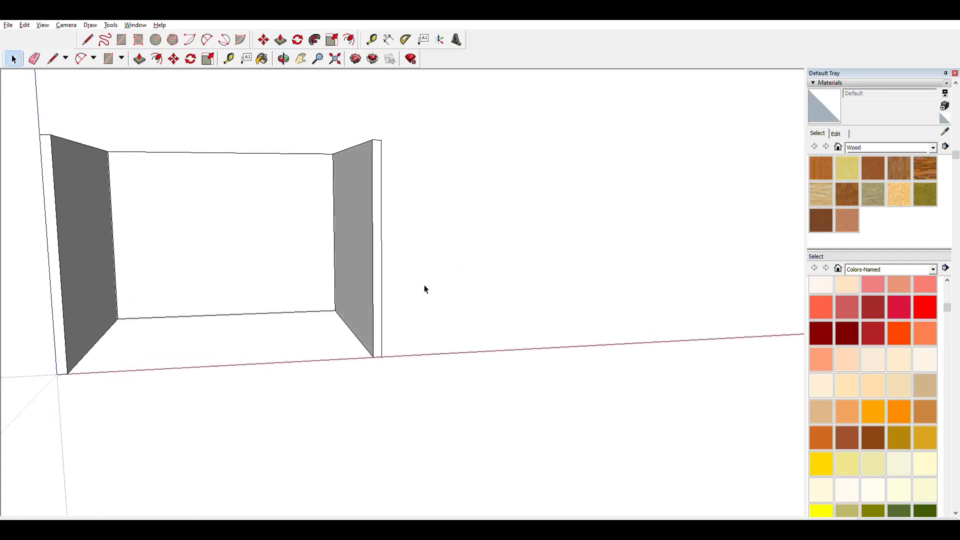
- Draw the floor rectangle between the walls, from the rear inner corner to the diagonally opposite front inner corner
key(h)
drag(283, 307, 316, 327)
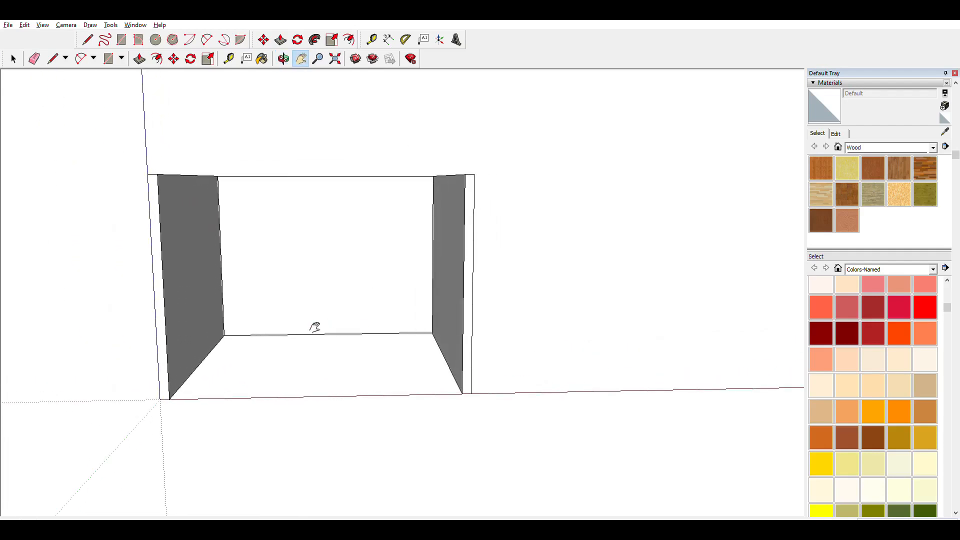
mouse_move(330, 292)
middle_down()
mouse_move(307, 298)
mouse_move(324, 279)
mouse_move(315, 301)
middle_up()
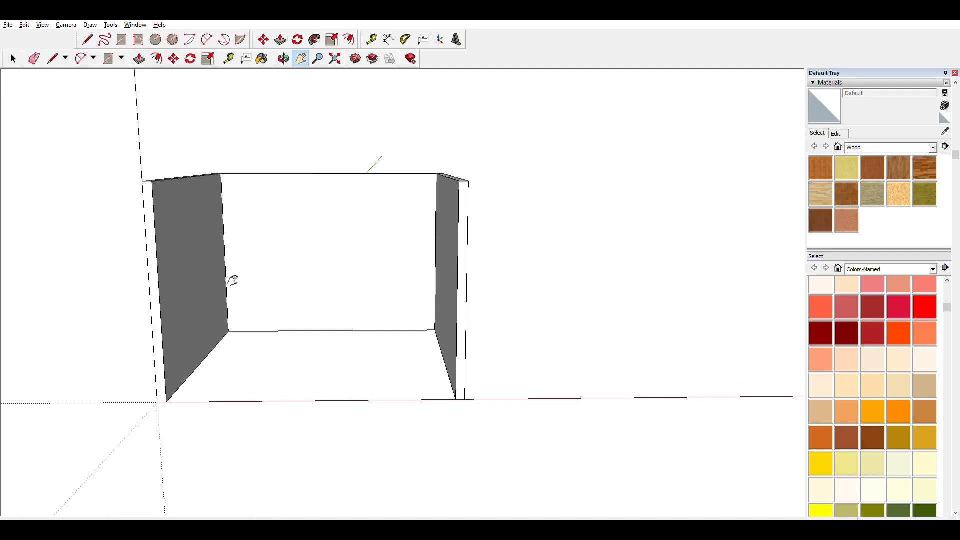
middle_drag(310, 287, 372, 285)
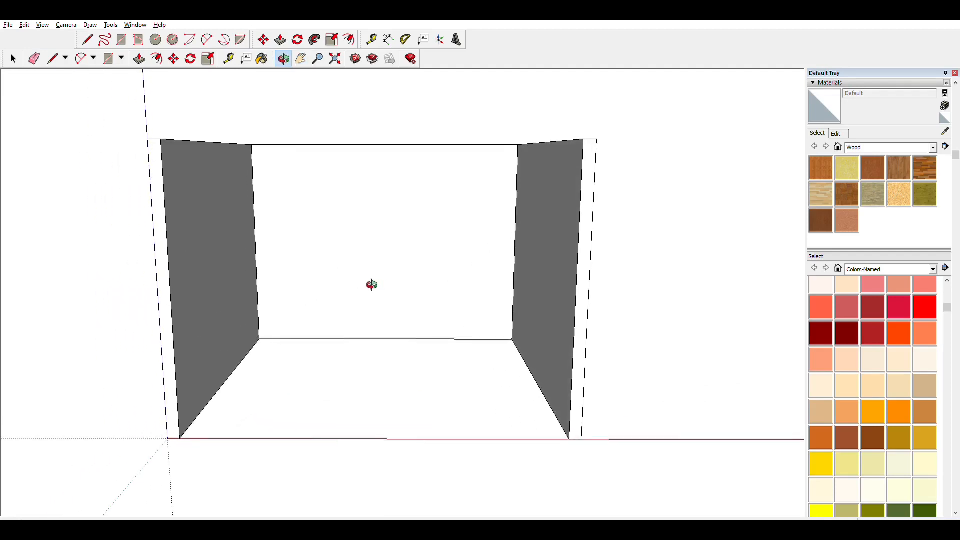
click(122, 40)
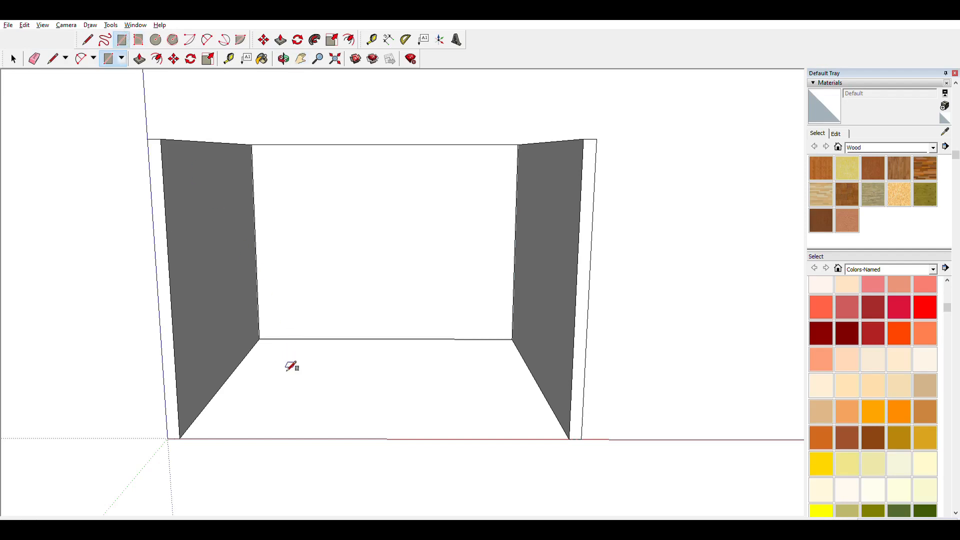
click(259, 339)
click(570, 439)
- Push/Pull the floor downward into a thin slab and extend its sides beneath both side walls
key(p)
mouse_move(456, 420)
mouse_down()
mouse_move(452, 439)
mouse_move(456, 429)
mouse_up()
middle_drag(492, 418, 332, 344)
key(p)
drag(441, 400, 470, 395)
click(472, 392)
middle_drag(472, 392, 351, 406)
drag(350, 406, 334, 406)
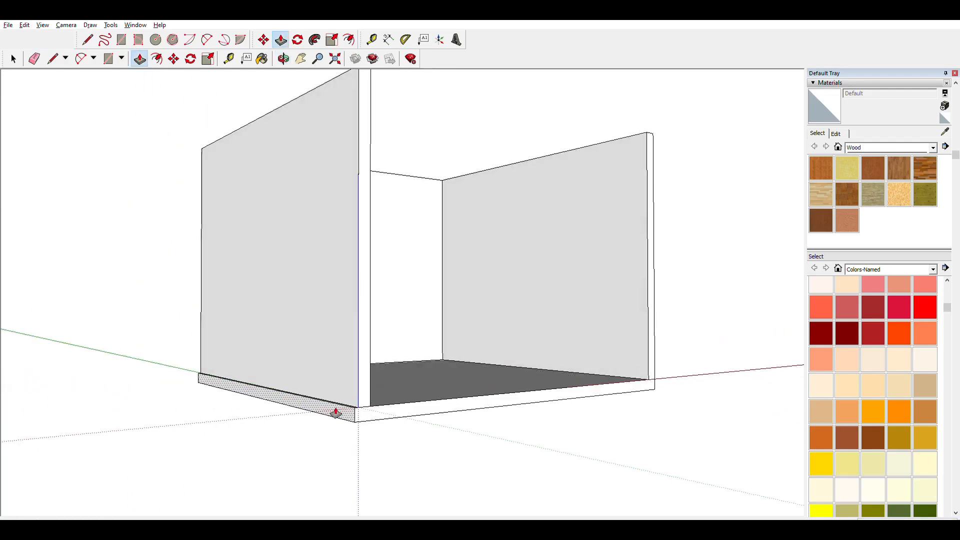
- Select the floor slab's faces and edges, then clear the selection
middle_drag(333, 396, 285, 438)
key(space)
double_click(336, 412)
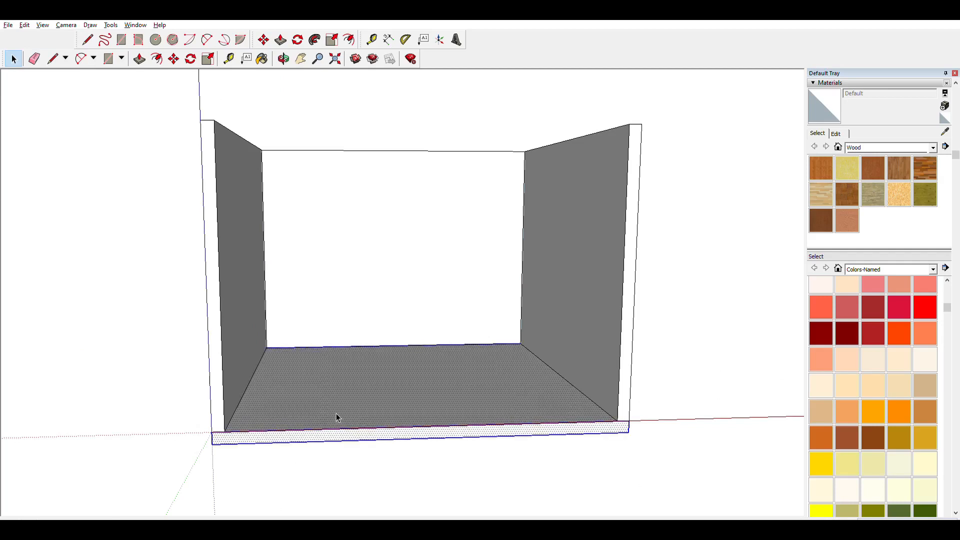
click(402, 433)
- Place a vertical Tape Measure guide on the side wall along the green axis, offset forward from its rear edge
mouse_move(403, 433)
middle_down()
mouse_move(398, 413)
mouse_move(398, 424)
middle_up()
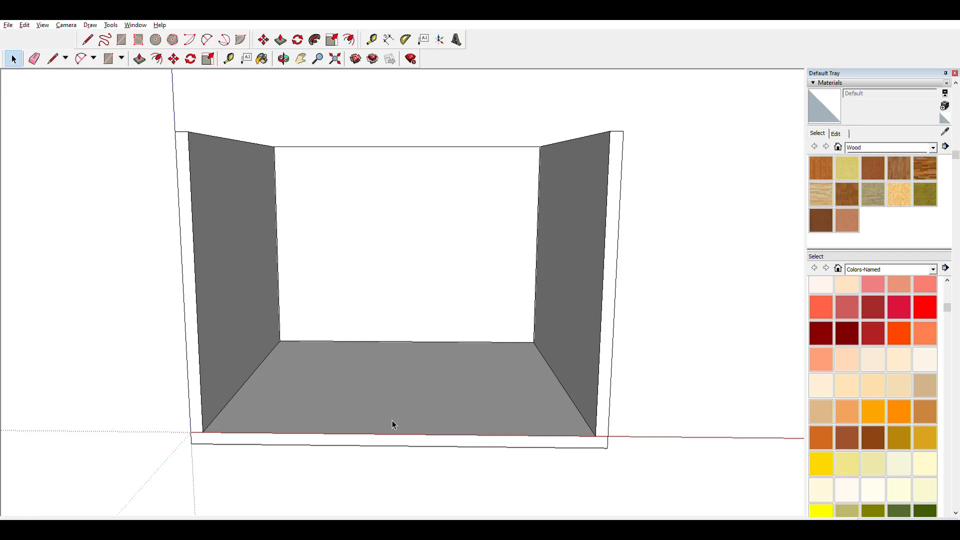
middle_drag(403, 363, 379, 380)
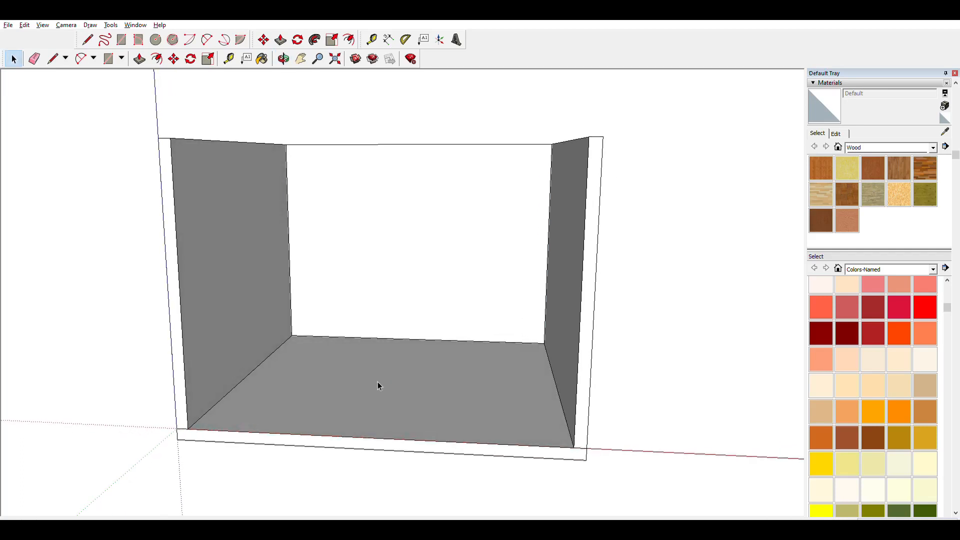
click(231, 57)
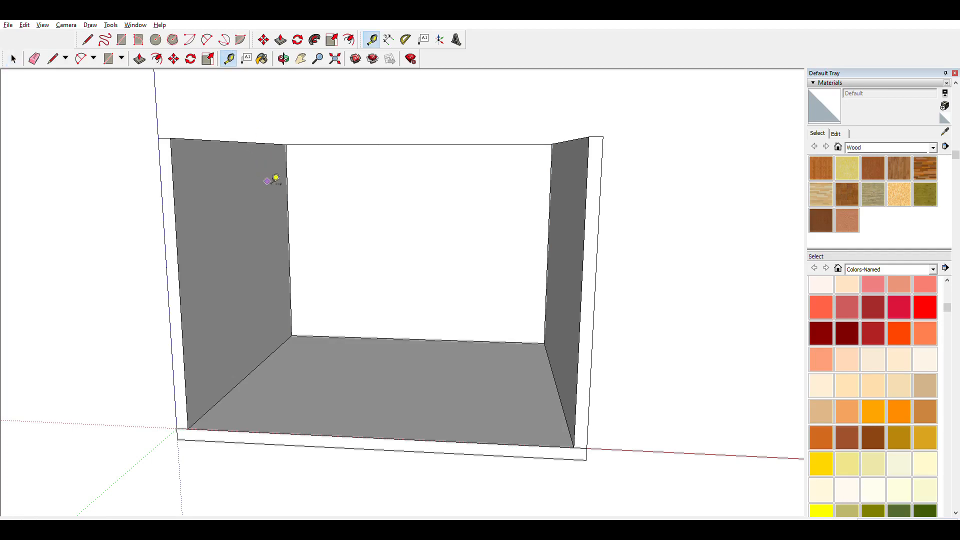
click(288, 207)
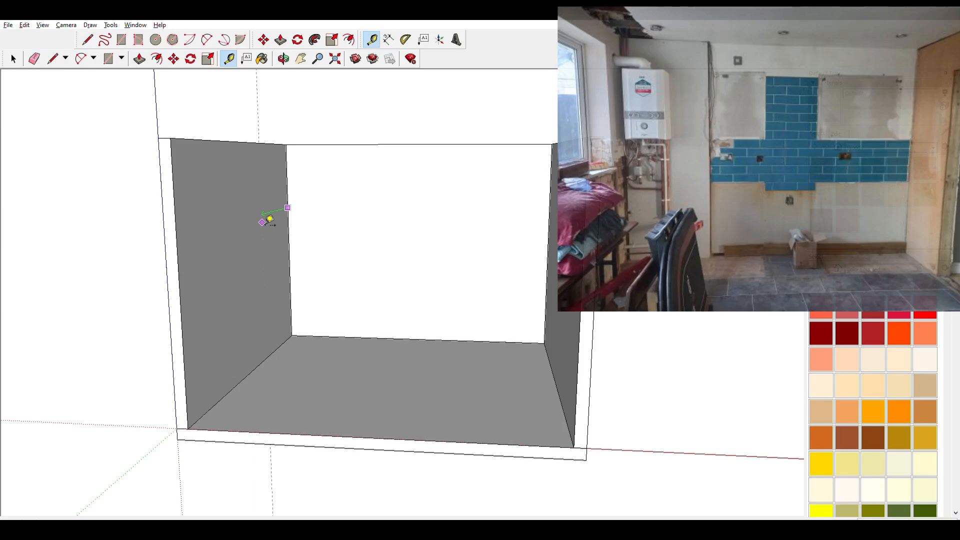
click(270, 220)
- Place a matching vertical guide on the opposite side wall, offset forward from its rear edge
middle_drag(382, 281, 516, 265)
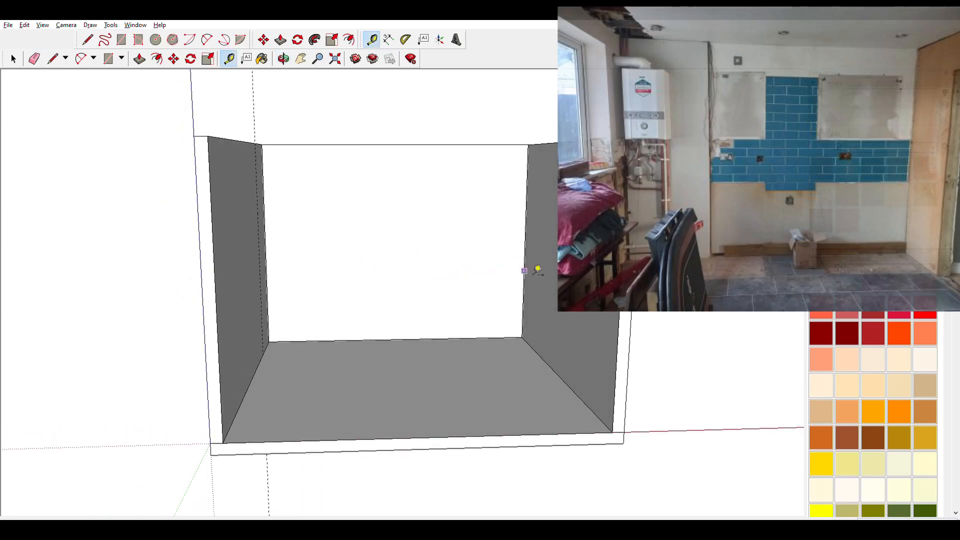
click(524, 263)
click(552, 279)
- Place a horizontal guide on the side wall along the green axis, offset upward from its floor edge
middle_drag(414, 300, 263, 317)
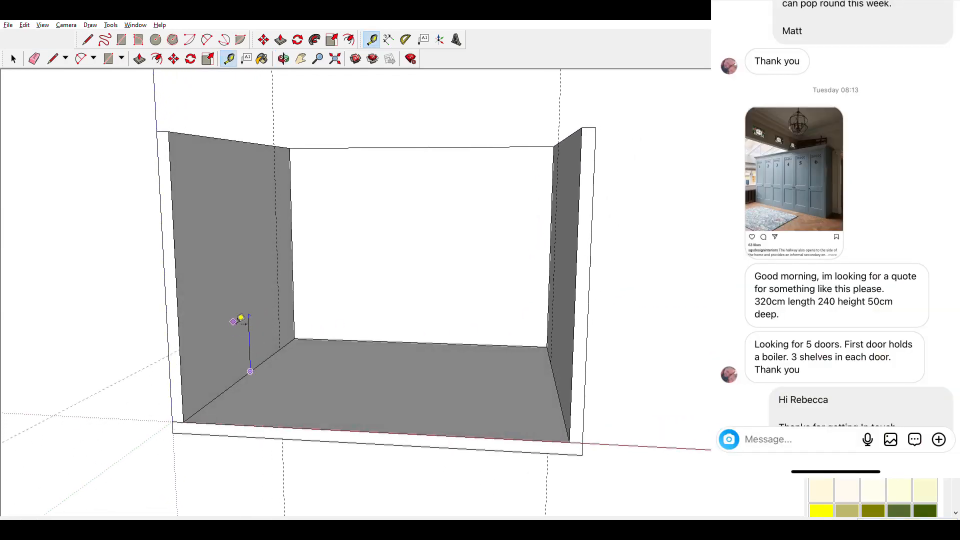
click(249, 275)
middle_drag(225, 266, 197, 268)
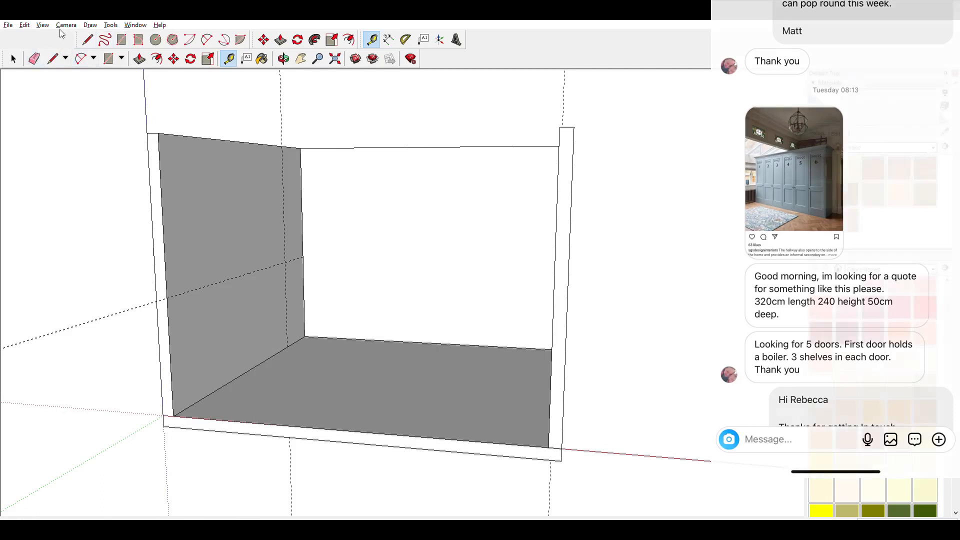
- Draw a window-sized rectangle on the side wall along the green axis, above the horizontal guide, and push it through the wall as an opening
click(13, 59)
click(217, 197)
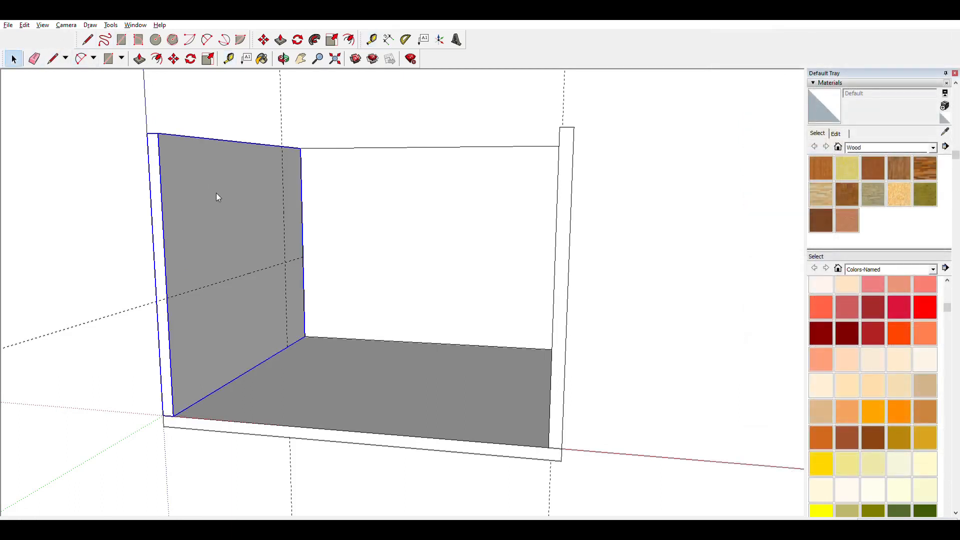
click(322, 239)
click(253, 250)
click(371, 217)
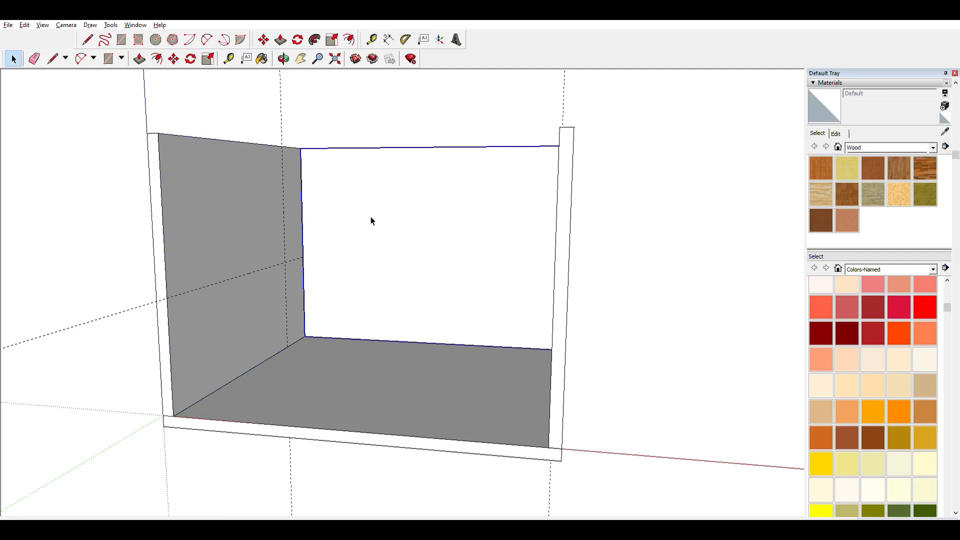
click(245, 241)
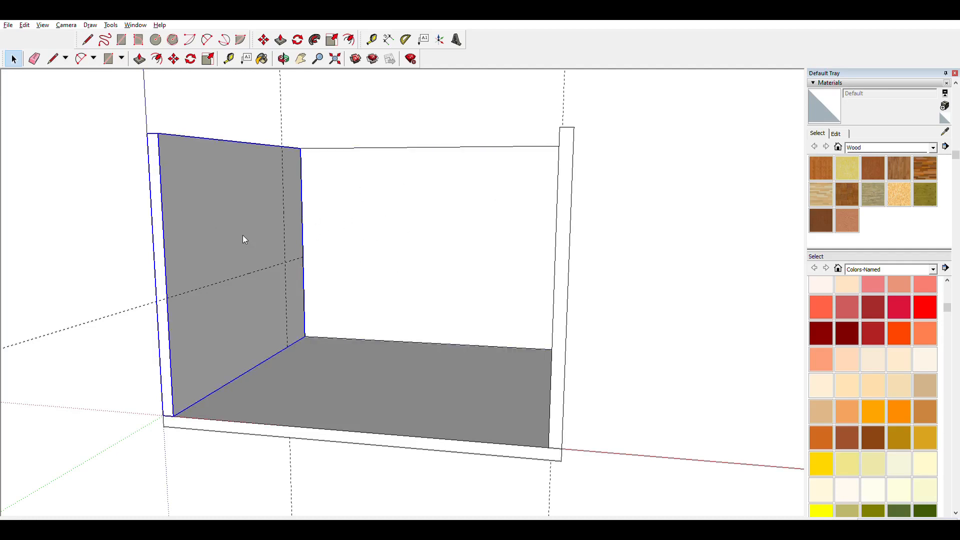
key(r)
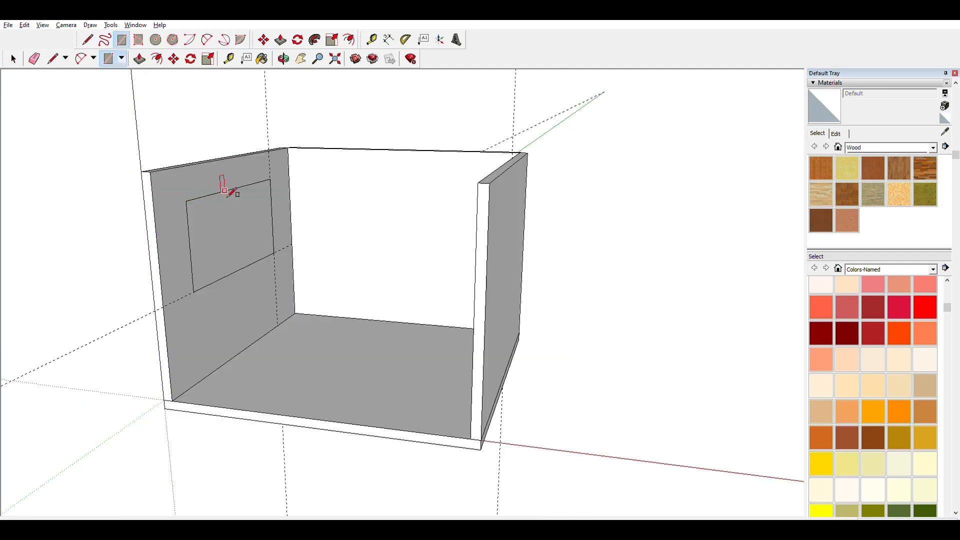
key(p)
click(257, 208)
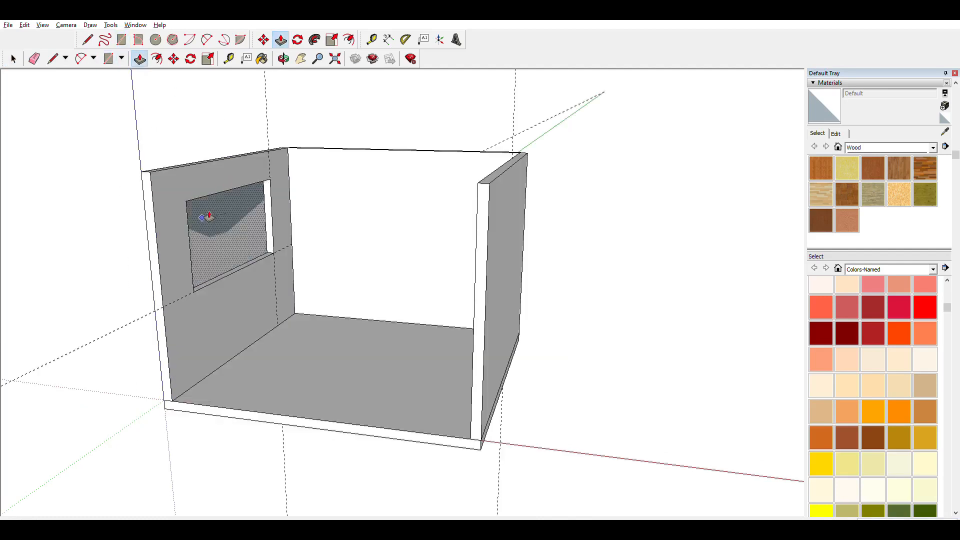
click(209, 217)
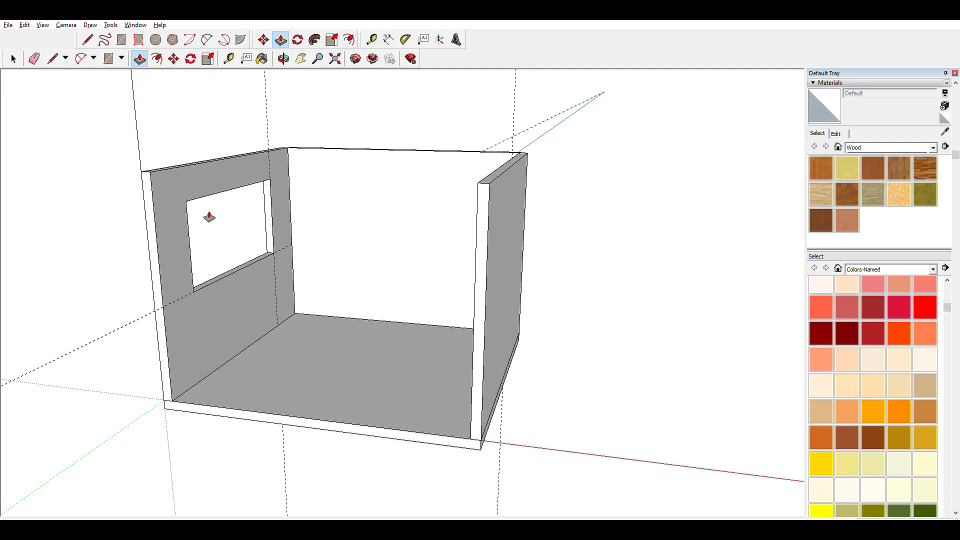
- Select all connected faces and edges of the side wall with the window opening
key(space)
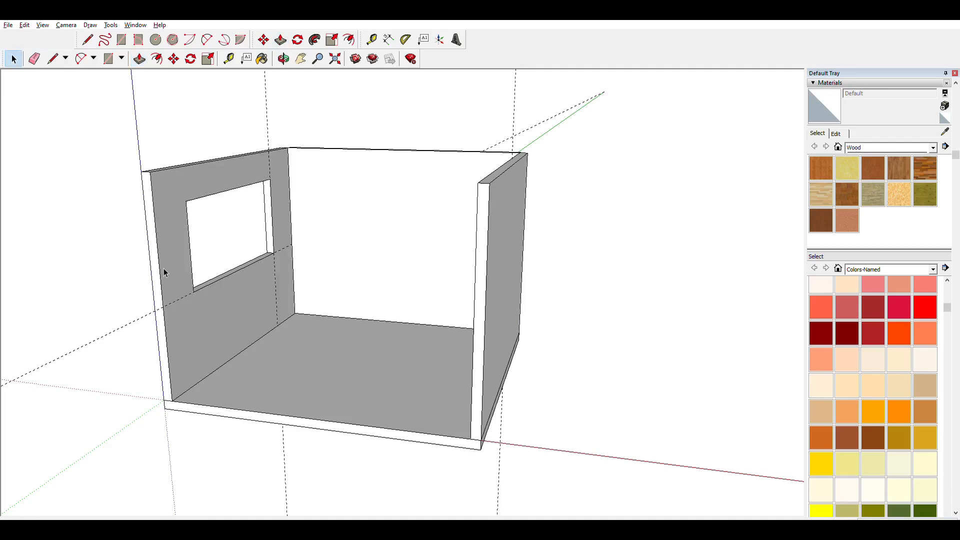
triple_click(171, 264)
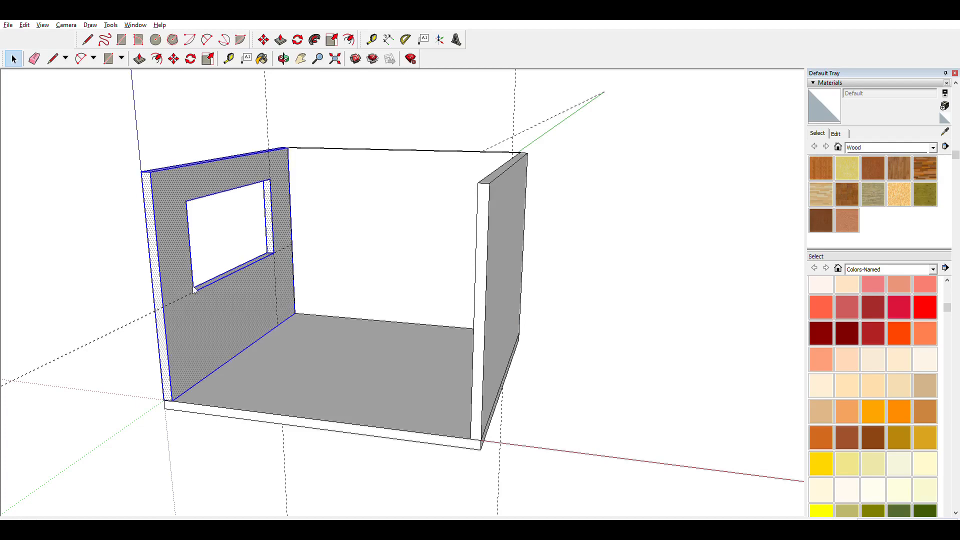
click(210, 253)
- Draw a doorway rectangle on the opposite side wall, starting at the vertical guide's floor point, and push it through the wall as an opening
middle_drag(209, 253, 369, 217)
click(502, 256)
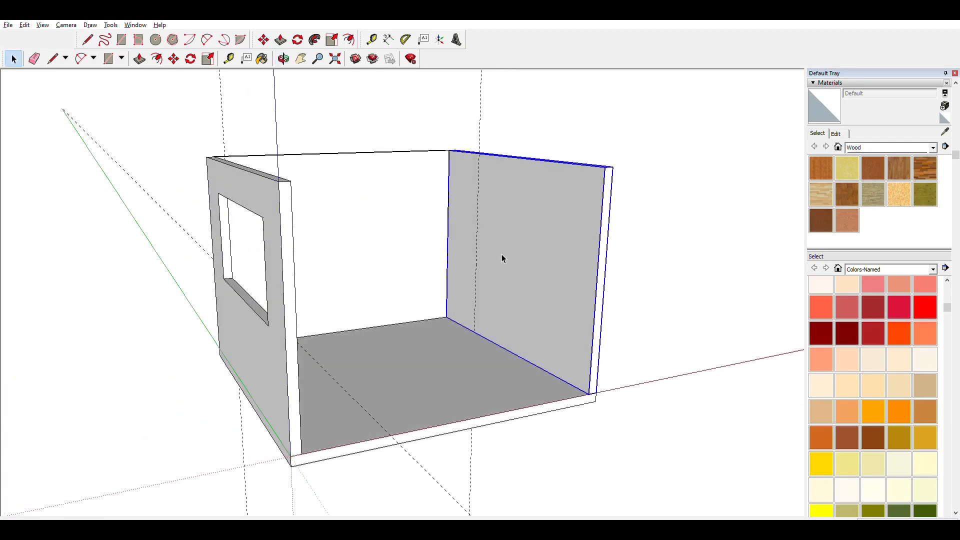
triple_click(535, 310)
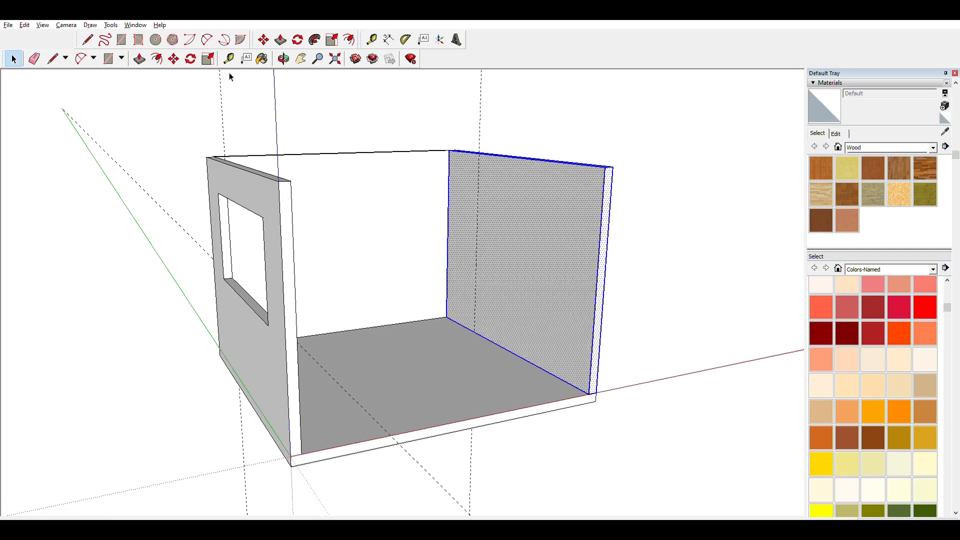
click(121, 40)
click(474, 332)
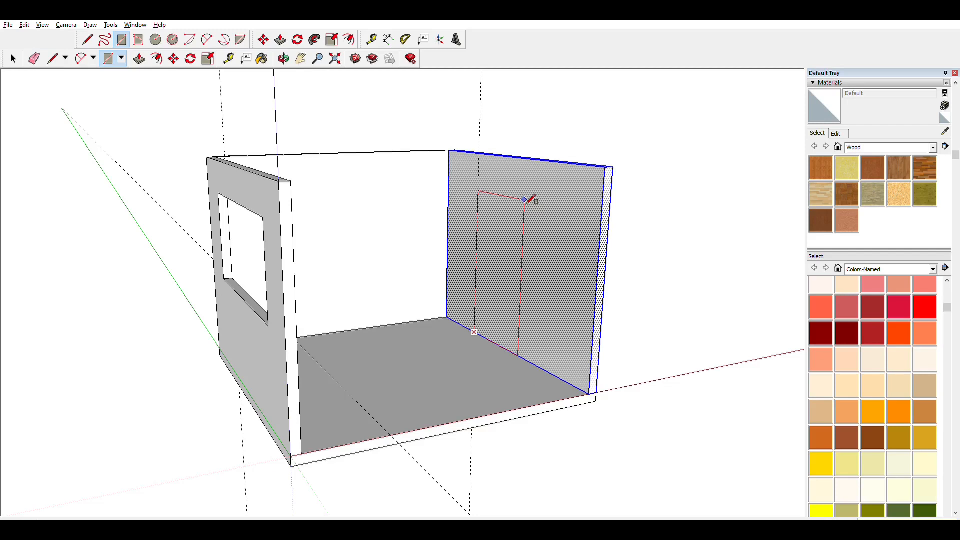
key(Return)
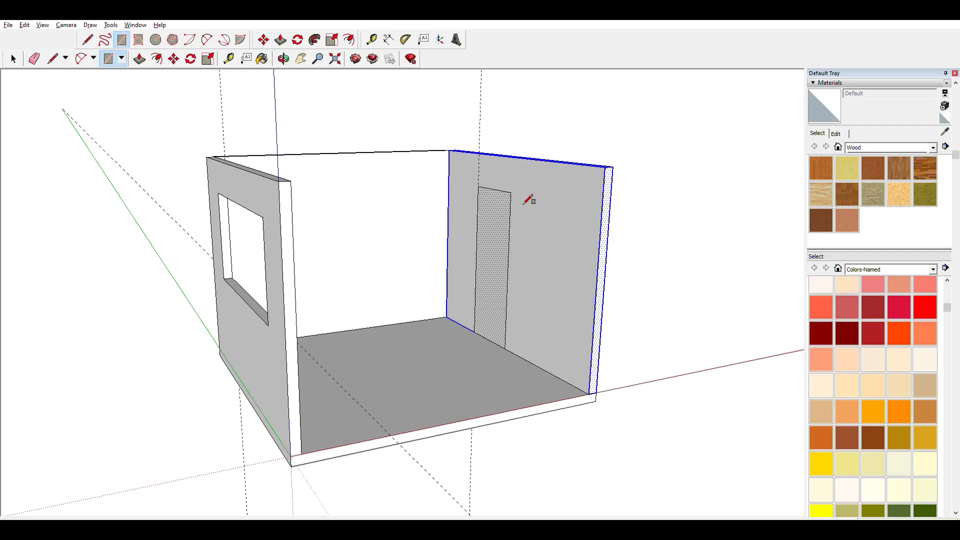
click(139, 59)
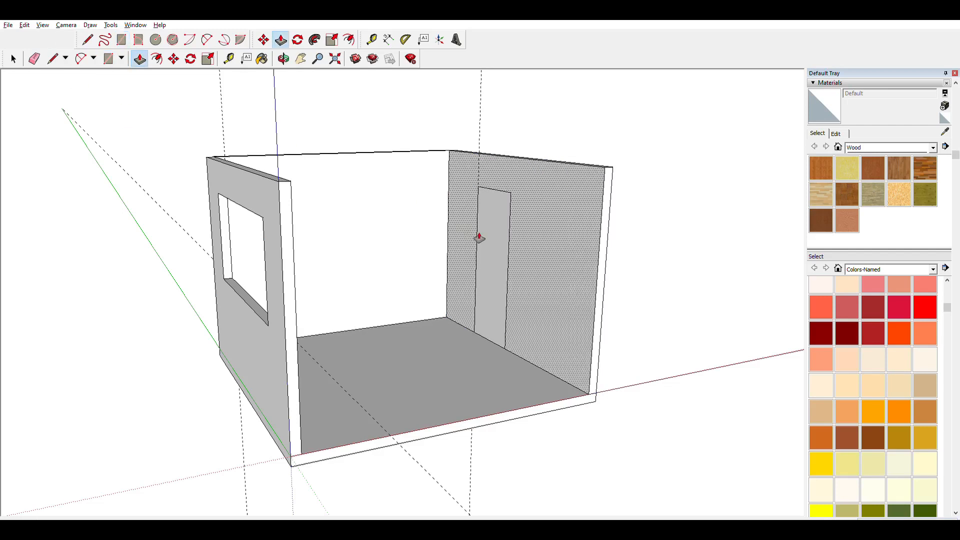
double_click(515, 254)
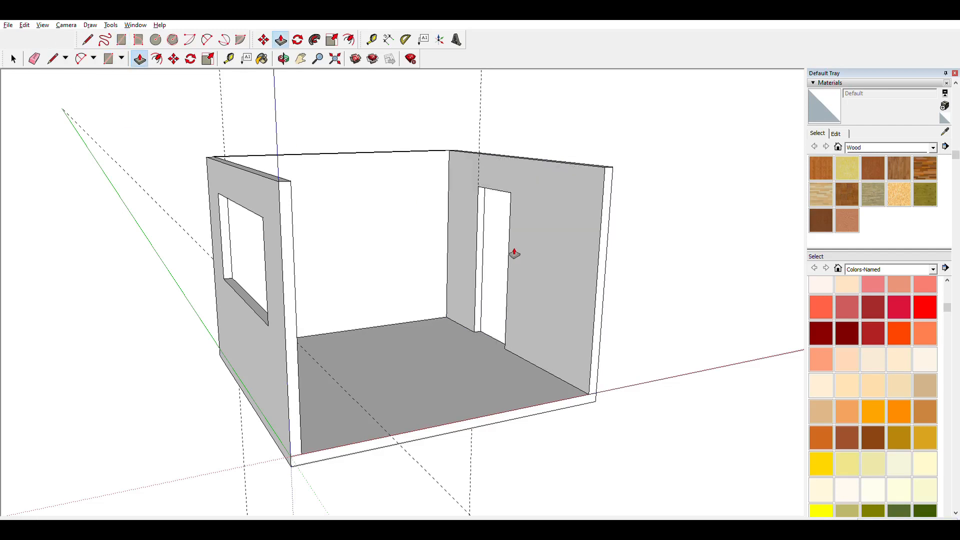
- Select all connected faces and edges of the wall with the doorway, then clear the selection
key(space)
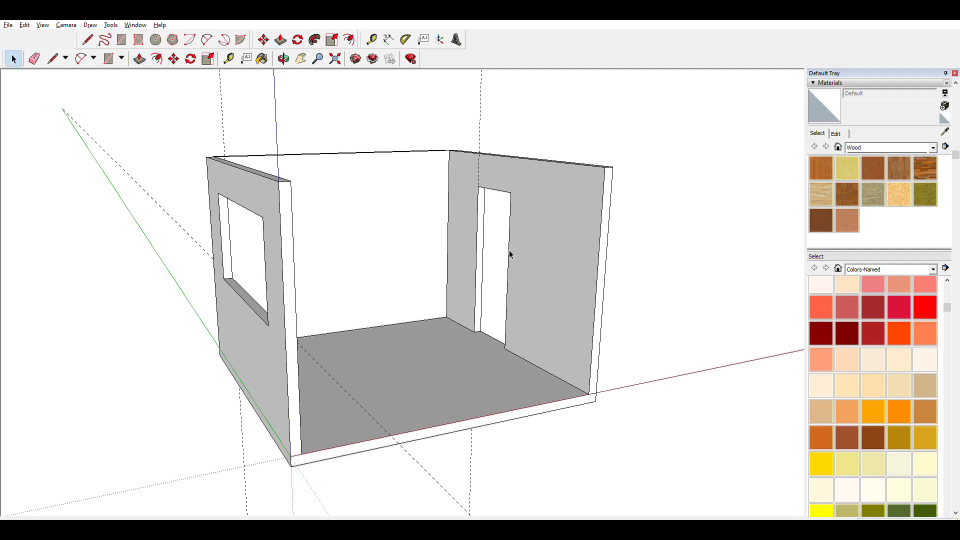
triple_click(532, 251)
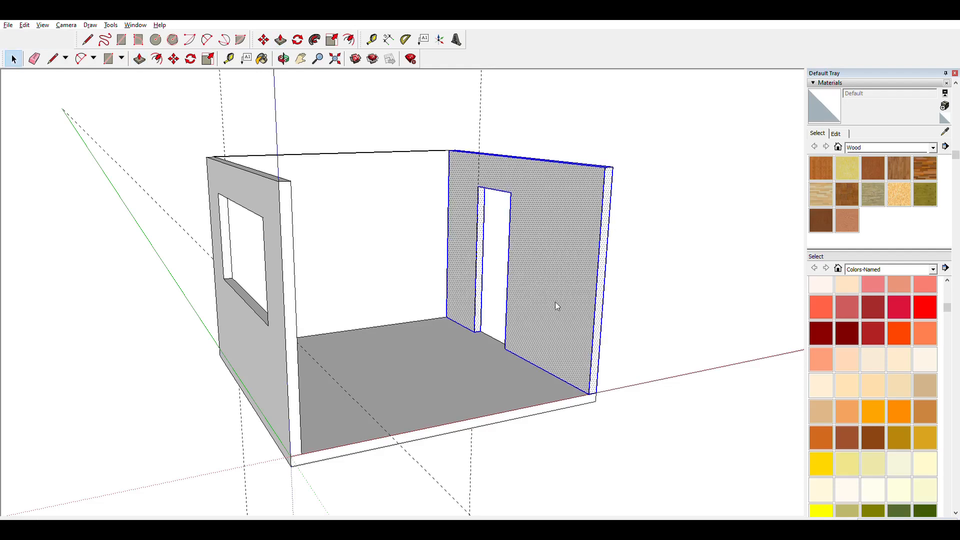
click(655, 277)
- Examine the U-shaped moulded door frame profile lying in front of the room and its orientation to the doorway
middle_drag(373, 231, 335, 237)
scroll(334, 237, up, 3)
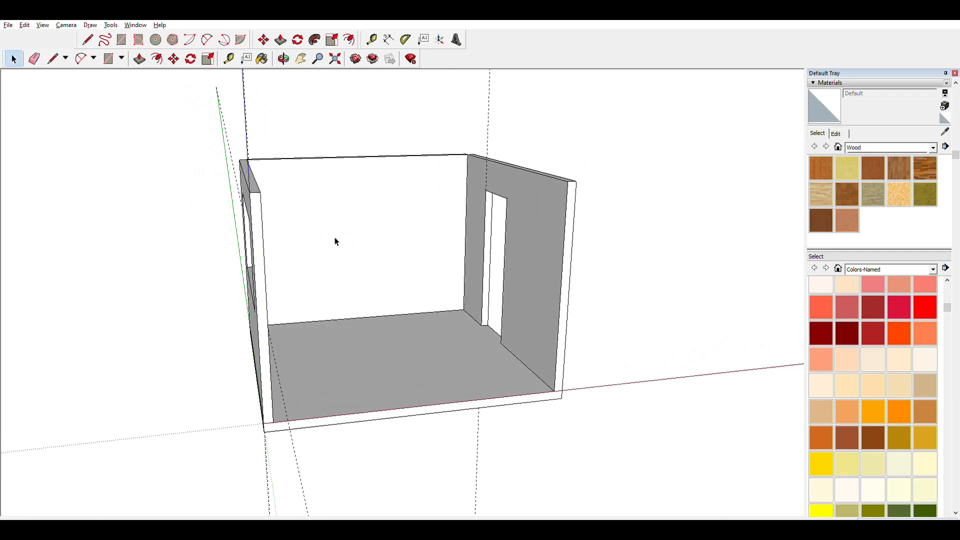
scroll(334, 240, up, 2)
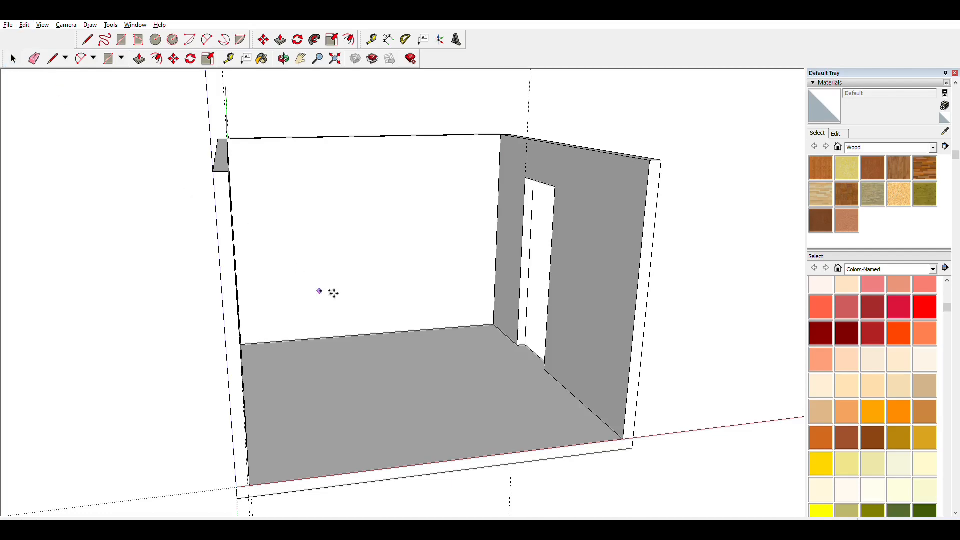
key(m)
middle_drag(655, 470, 677, 452)
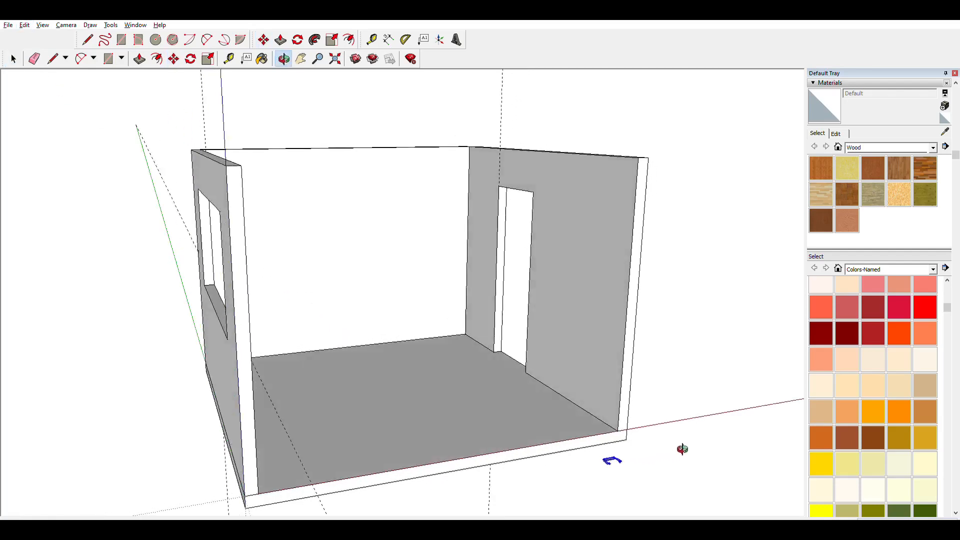
scroll(677, 452, up, 5)
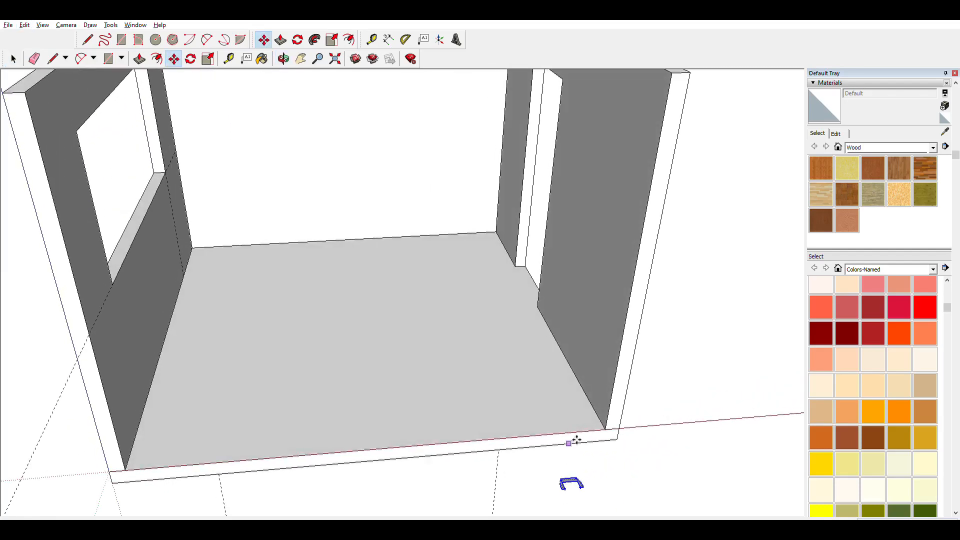
middle_drag(576, 439, 538, 449)
shift+middle_drag(568, 399, 521, 444)
middle_drag(526, 398, 550, 399)
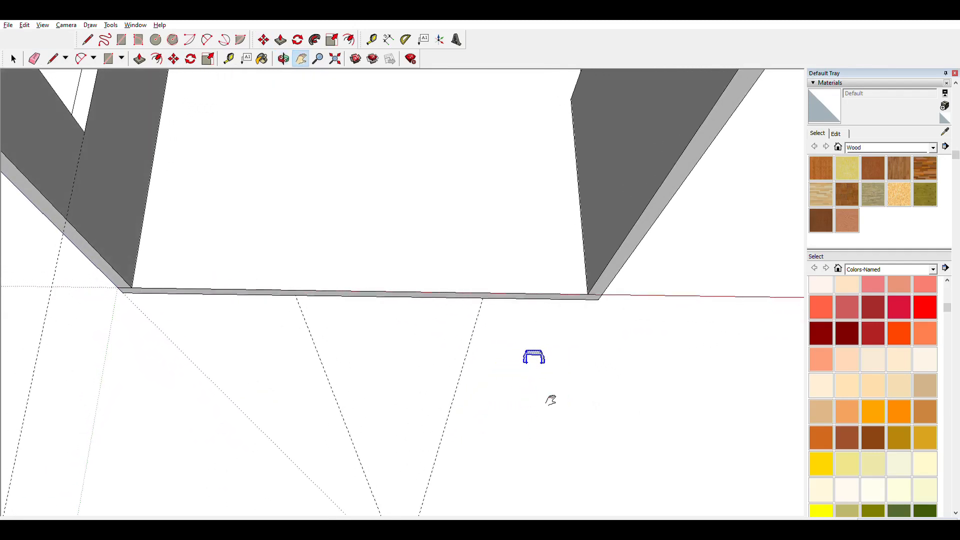
key(space)
click(470, 391)
drag(501, 332, 615, 395)
scroll(494, 360, up, 3)
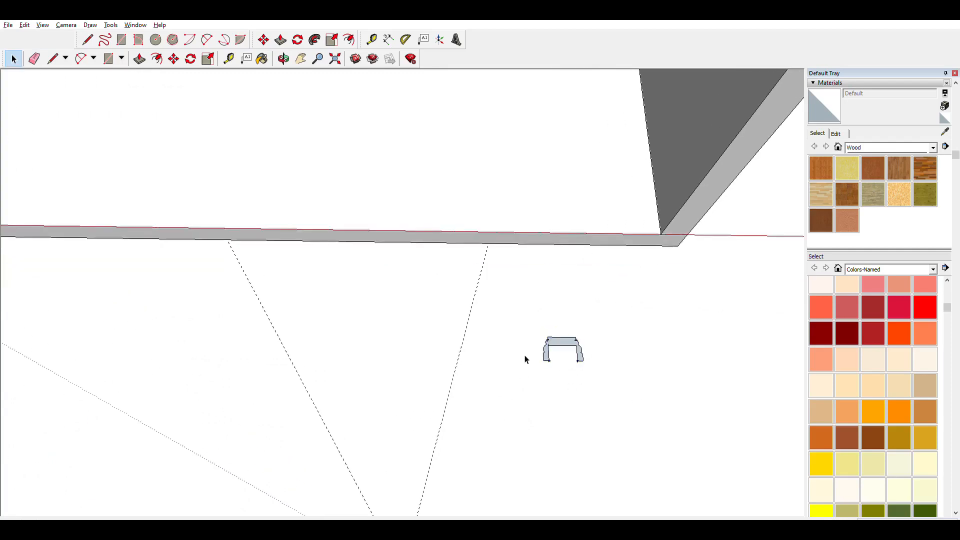
scroll(559, 361, up, 5)
scroll(574, 355, up, 2)
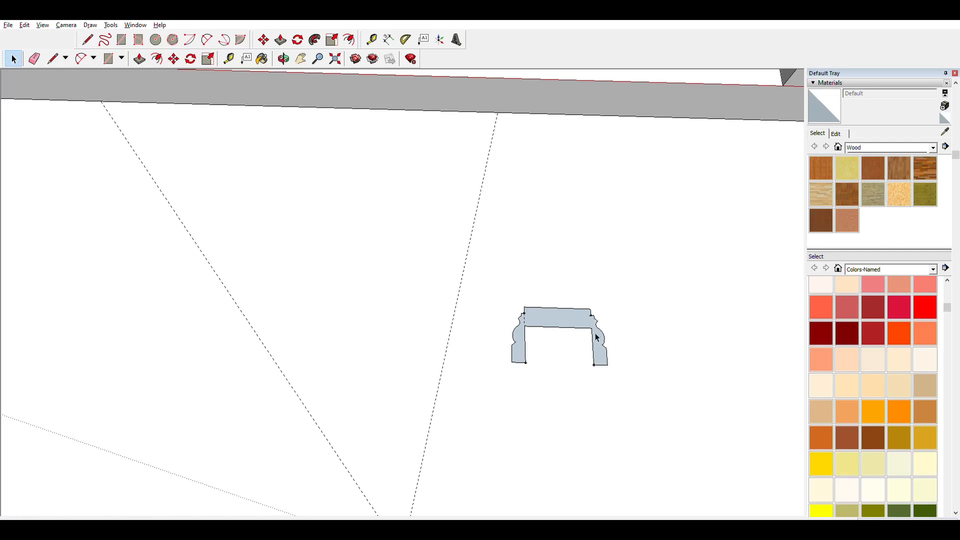
middle_drag(554, 344, 530, 220)
scroll(508, 218, down, 3)
scroll(505, 217, up, 3)
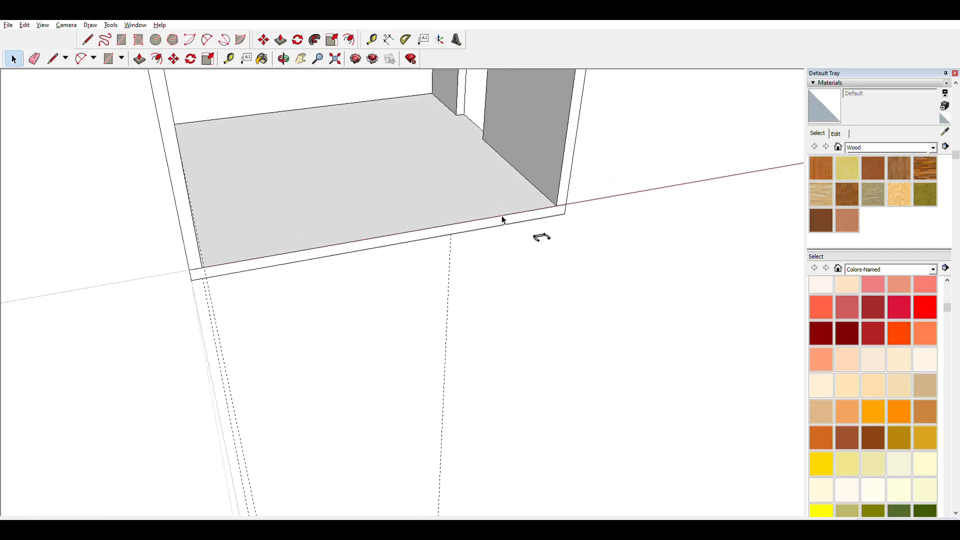
key(o)
drag(516, 245, 495, 334)
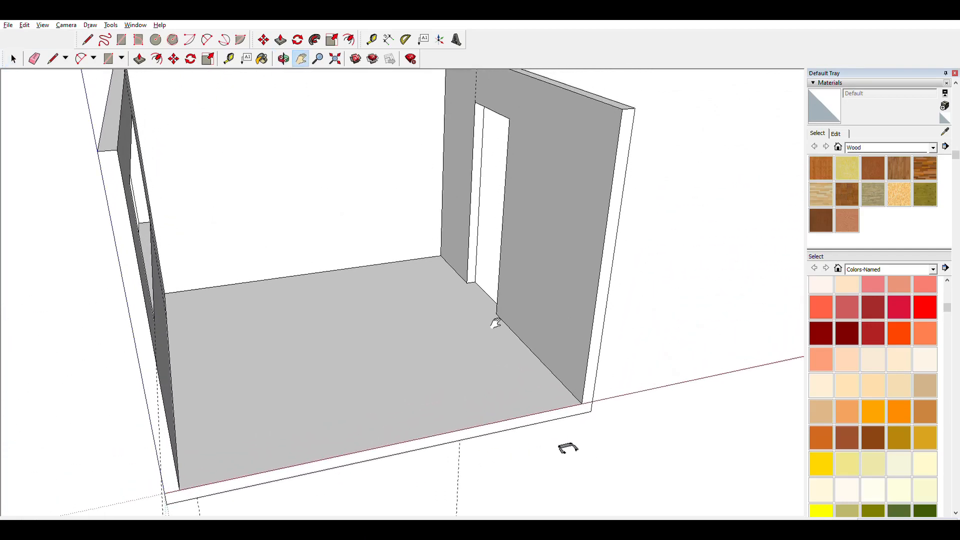
key(space)
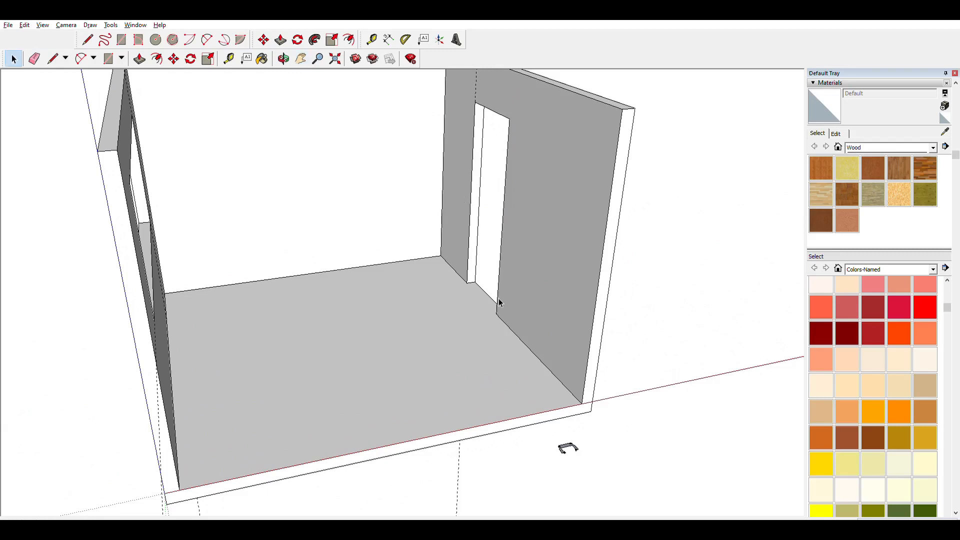
click(173, 59)
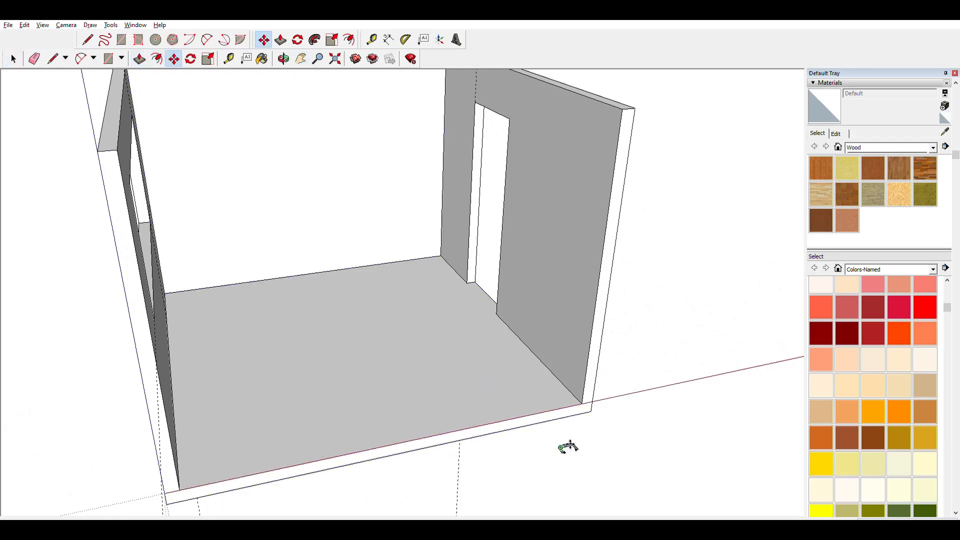
scroll(568, 446, up, 2)
click(567, 443)
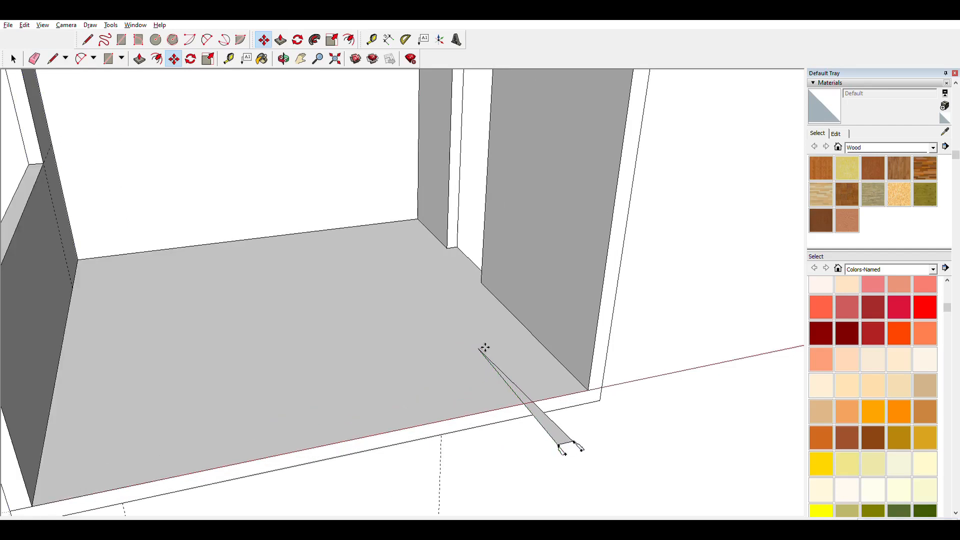
key(Escape)
- Select the whole U-shaped moulded profile and move it by its inner corner onto the floor beside the doorway's base
key(space)
drag(604, 458, 605, 459)
key(m)
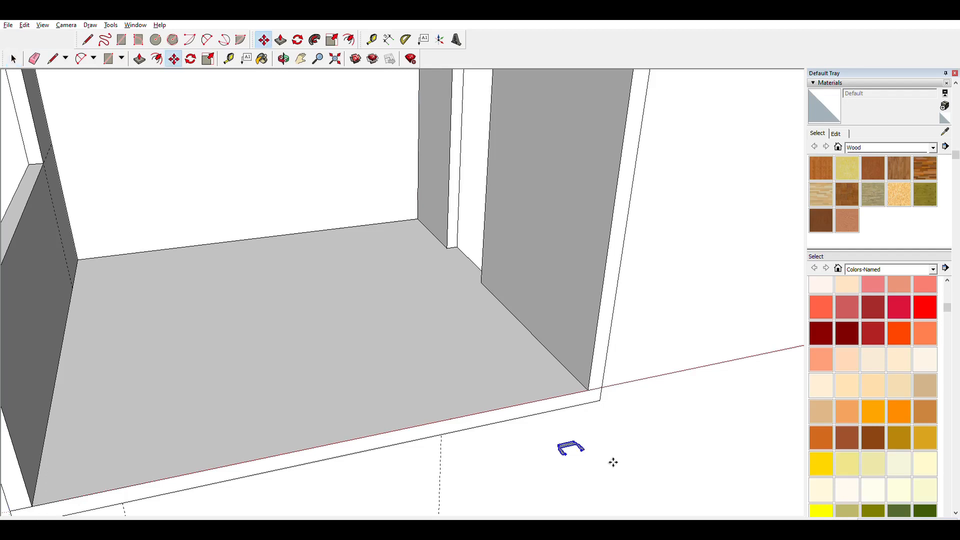
scroll(570, 448, up, 3)
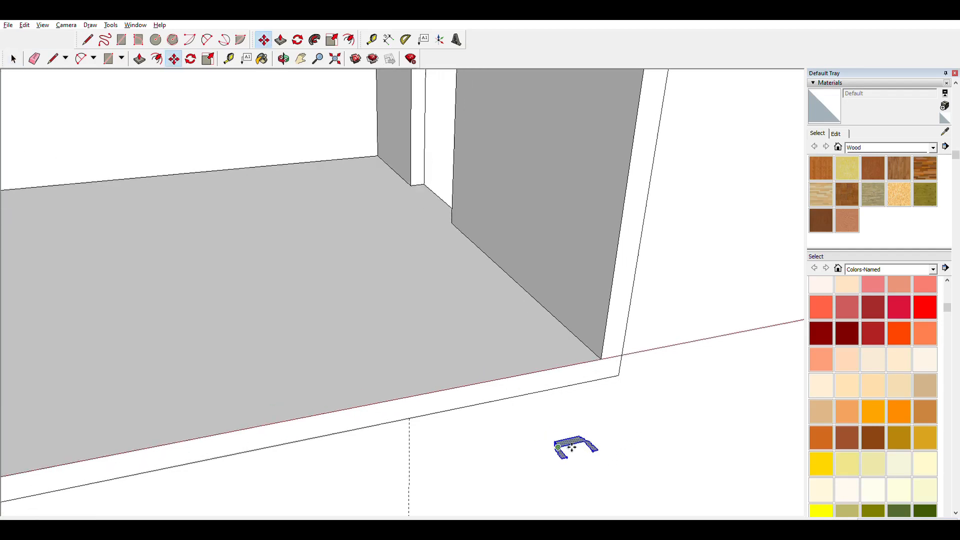
click(570, 447)
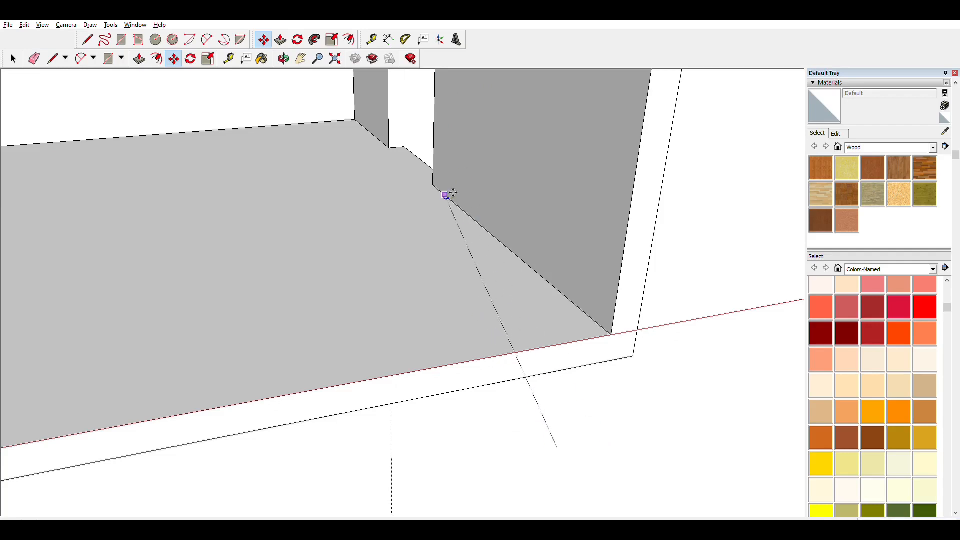
scroll(447, 198, up, 2)
scroll(411, 176, down, 2)
scroll(411, 176, down, 2)
click(411, 177)
- Reposition the selected profile by its inner corner to line it up with the doorway's lower corner in the wall thickness
key(o)
key(h)
drag(418, 203, 468, 374)
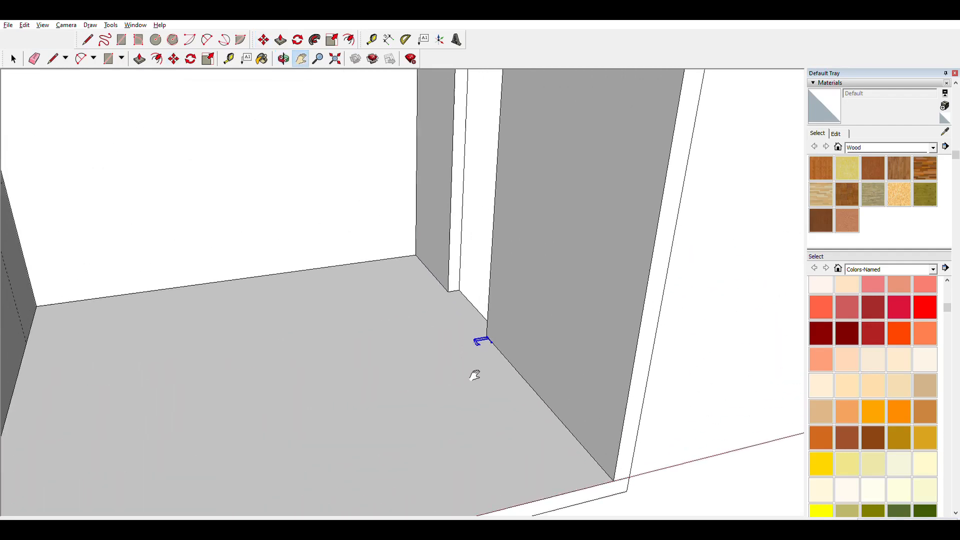
scroll(500, 334, up, 5)
click(174, 58)
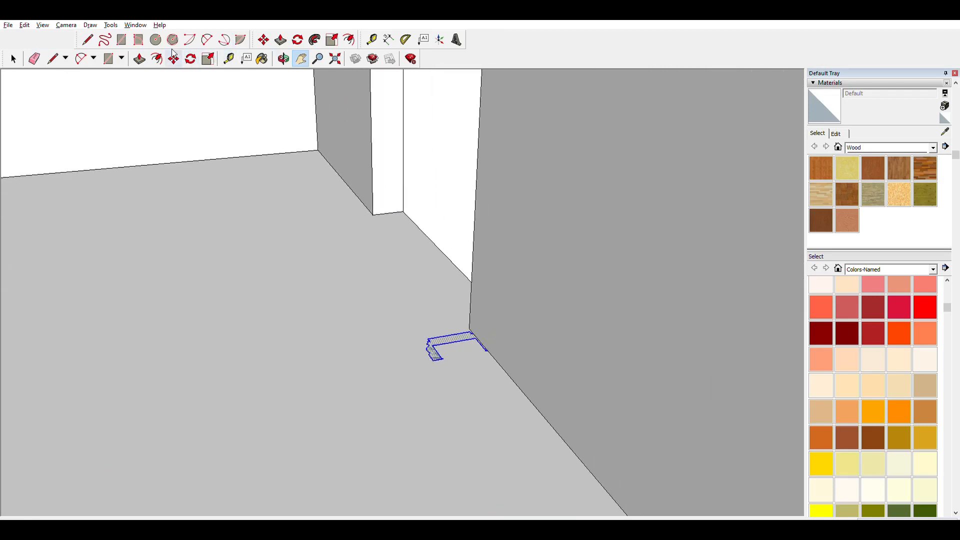
click(431, 347)
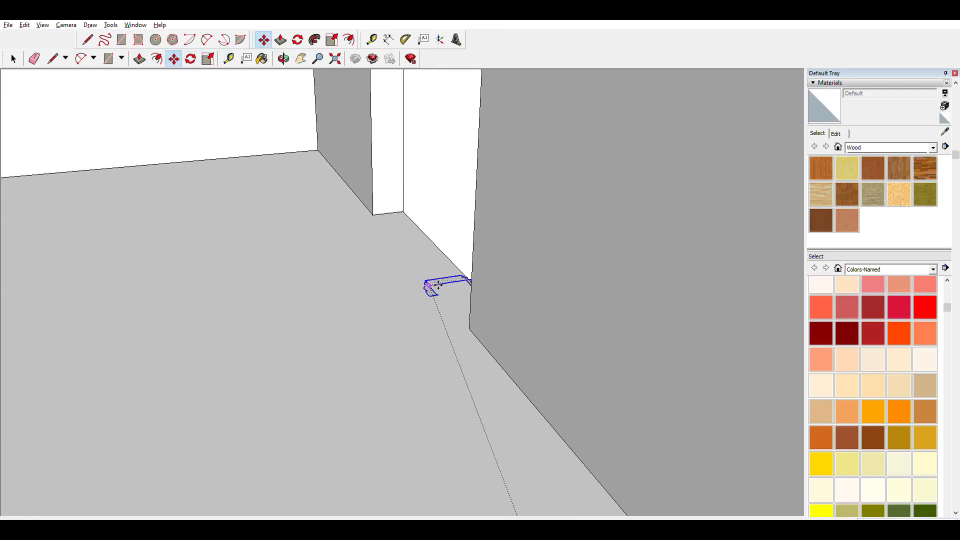
click(475, 327)
middle_drag(423, 336, 409, 231)
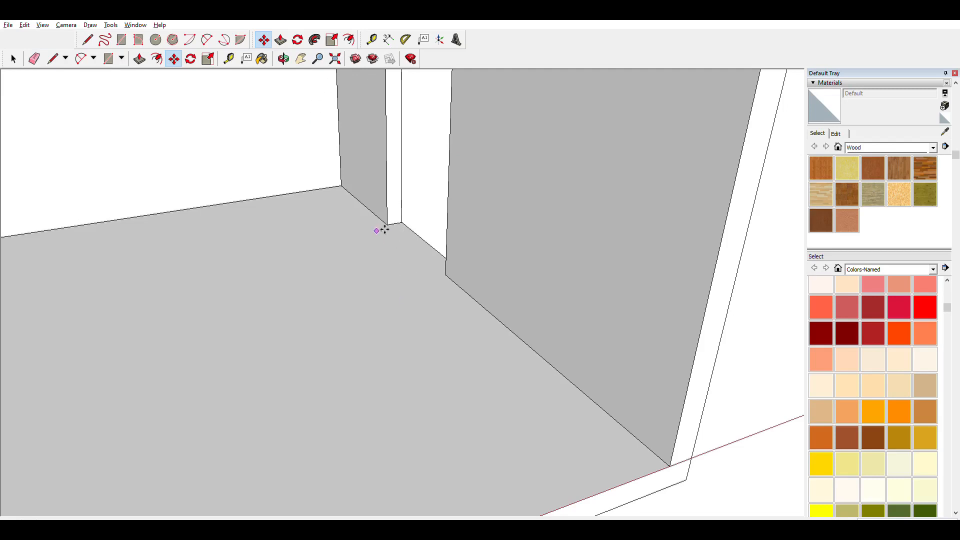
key(space)
click(392, 241)
middle_drag(395, 237, 471, 315)
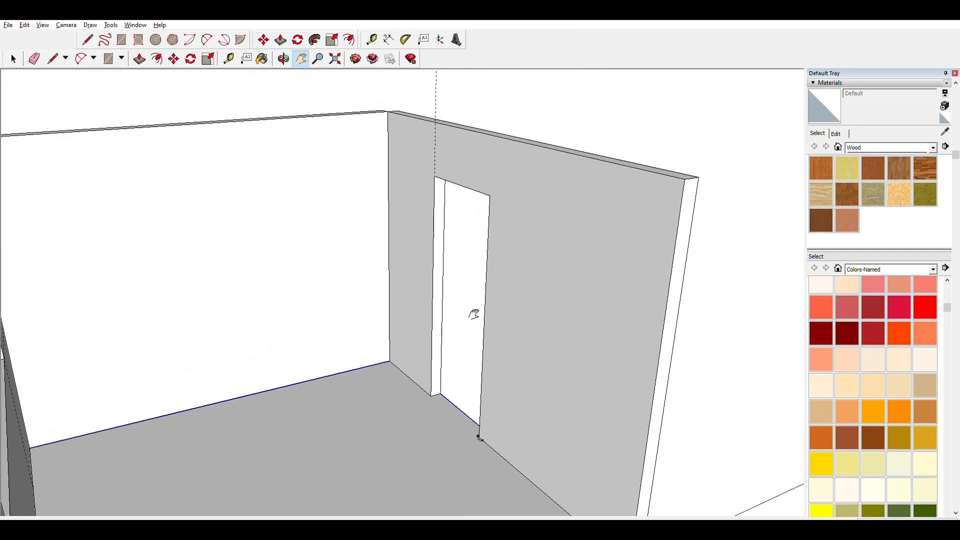
scroll(474, 314, up, 2)
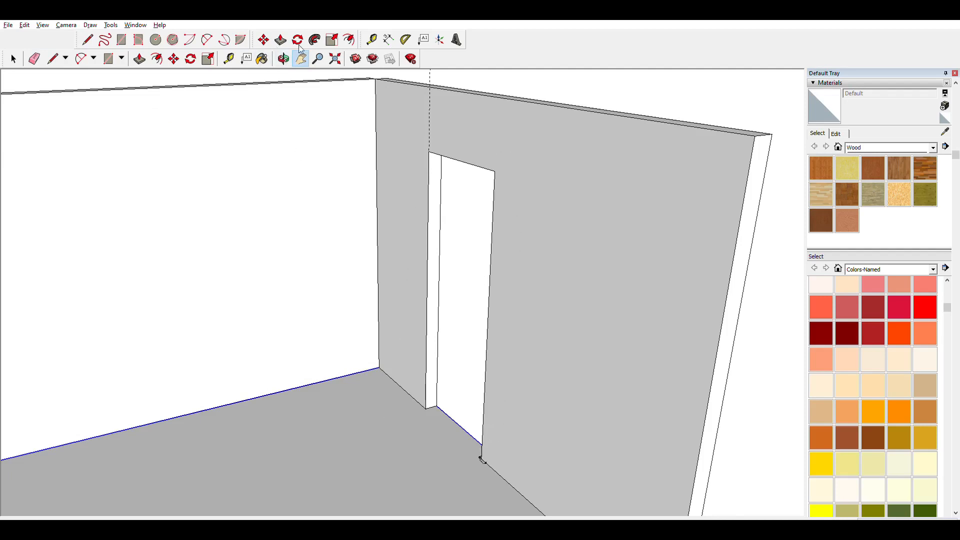
click(89, 39)
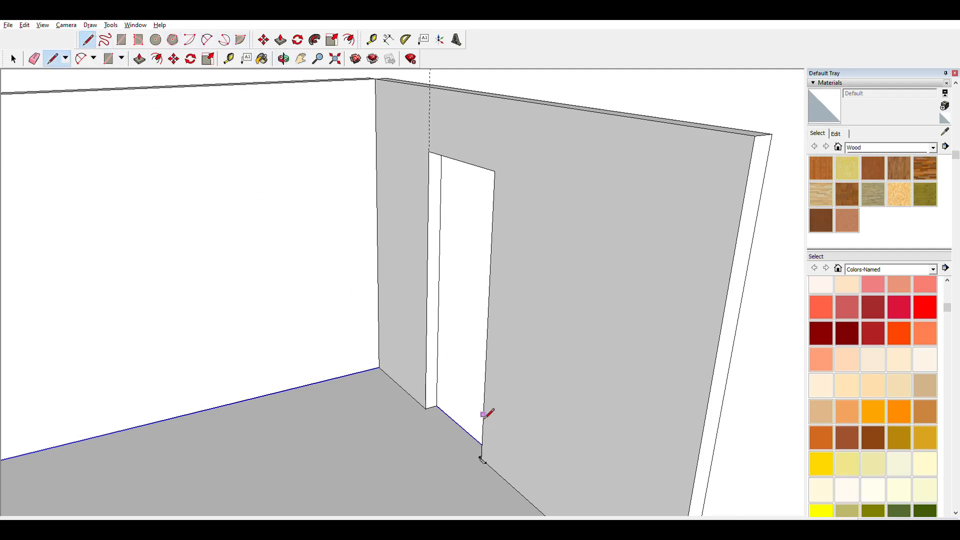
click(482, 459)
key(space)
- Select the whole doorway wall and trace lines along the doorway opening, up the near jamb and across the head
double_click(547, 220)
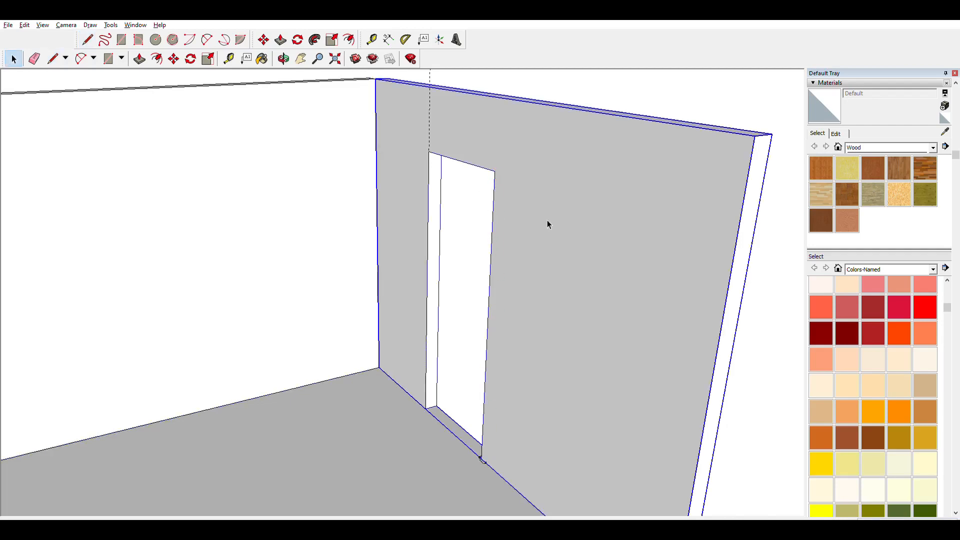
triple_click(565, 263)
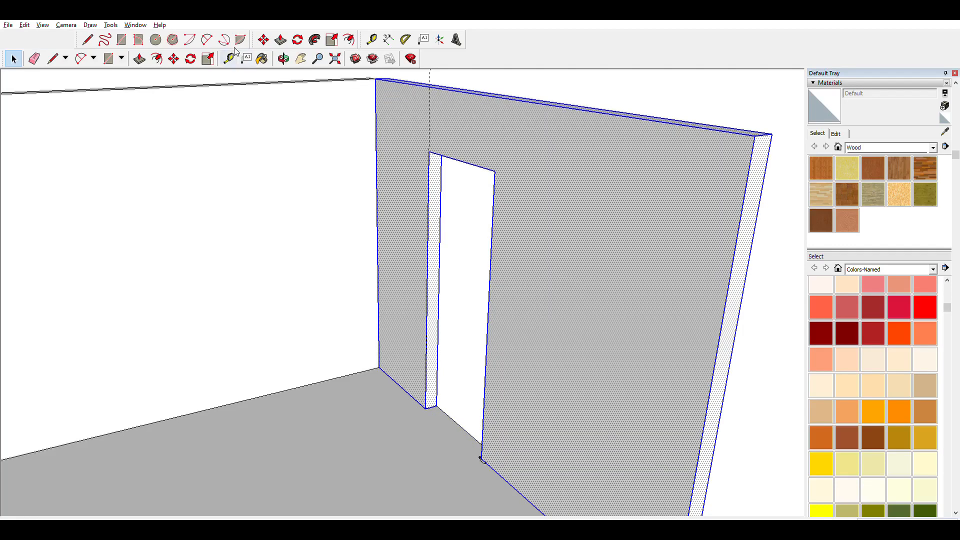
click(88, 40)
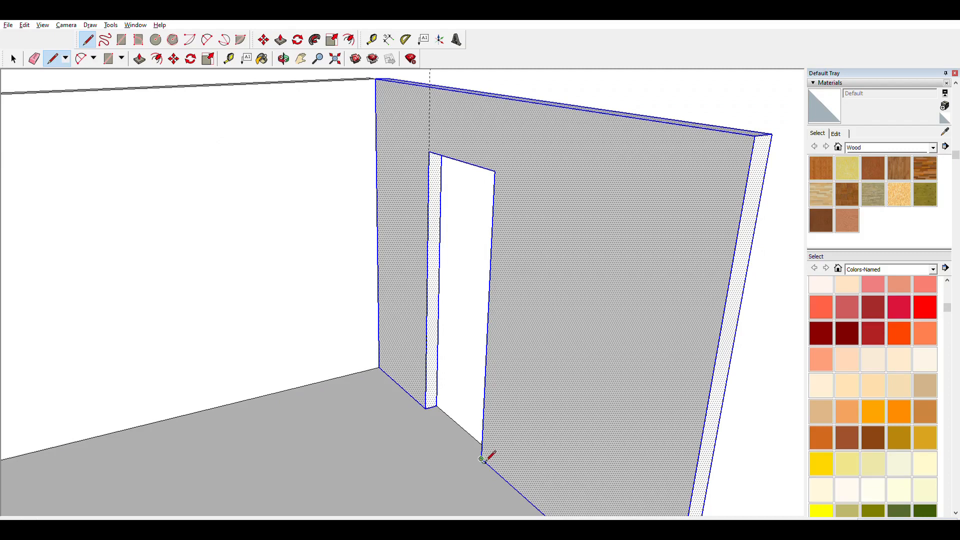
click(495, 171)
click(428, 151)
- Try sweeping the moulded profile up the doorway's near jamb with Follow Me and undo the sweep
click(315, 39)
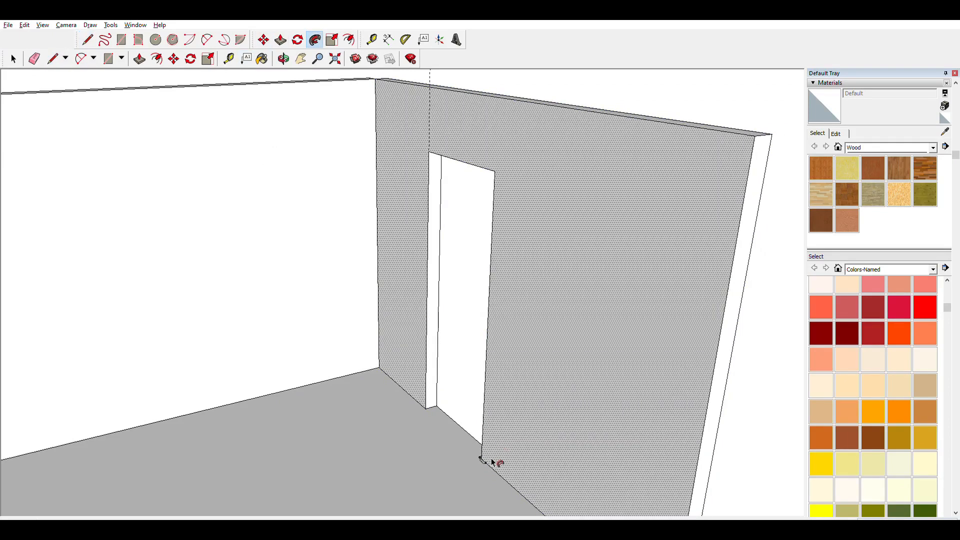
drag(481, 458, 489, 368)
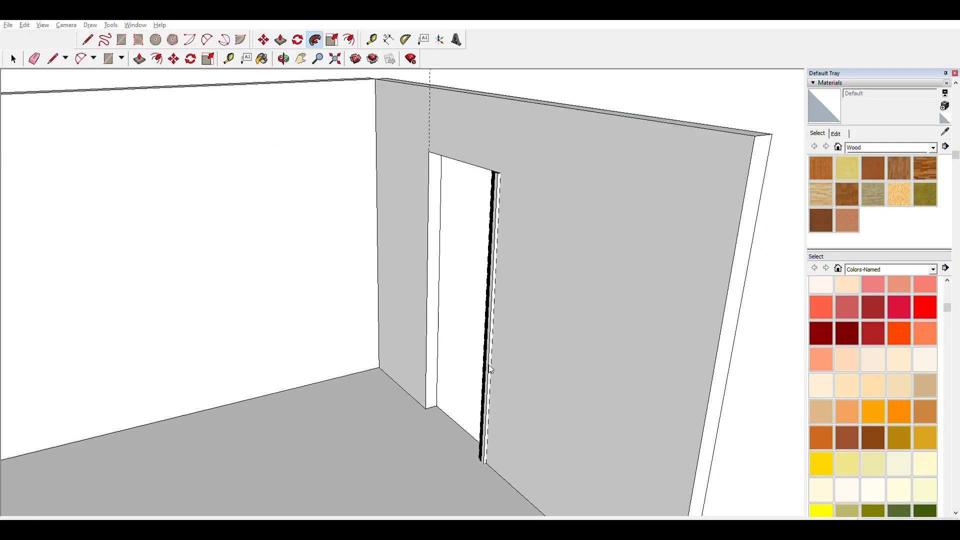
key(ctrl+z)
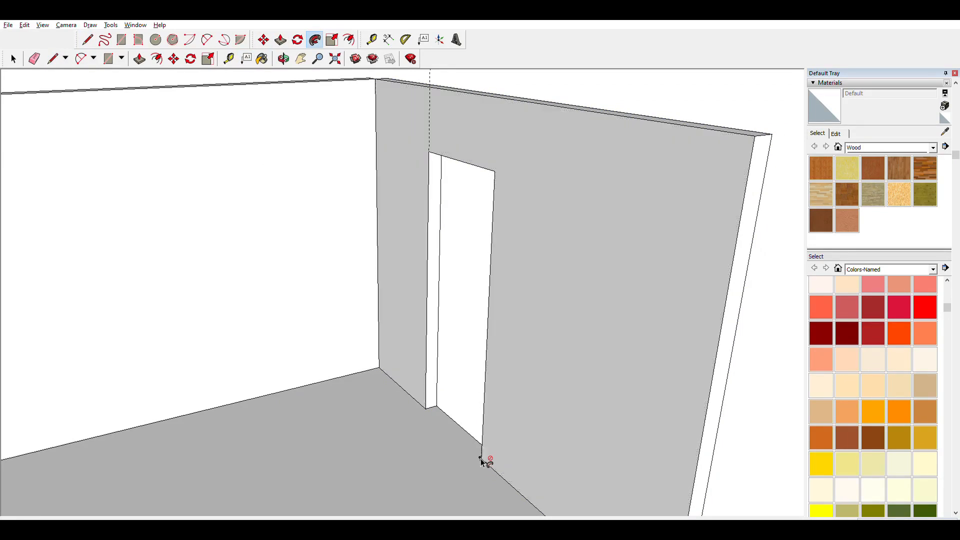
- Sweep the moulded profile around both jambs and the head of the doorway with Follow Me, then clear the selection
mouse_move(484, 458)
mouse_down()
mouse_move(499, 197)
mouse_move(456, 161)
mouse_move(429, 154)
mouse_move(434, 404)
mouse_up()
key(space)
double_click(593, 412)
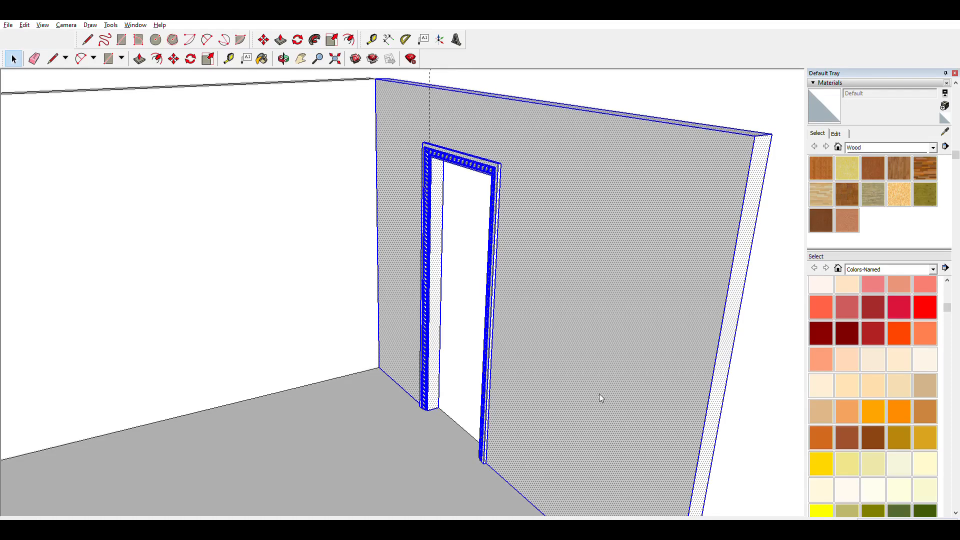
click(639, 292)
click(600, 101)
- Examine the door frame and the room's window and doorway walls from several sides
middle_drag(499, 214, 446, 210)
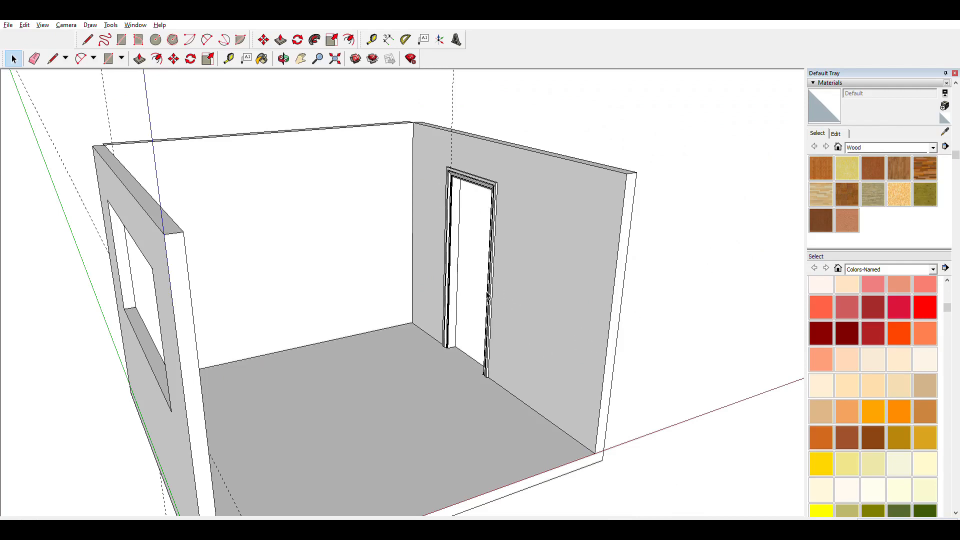
middle_drag(480, 274, 234, 320)
scroll(250, 320, up, 4)
scroll(247, 296, down, 6)
scroll(240, 292, up, 4)
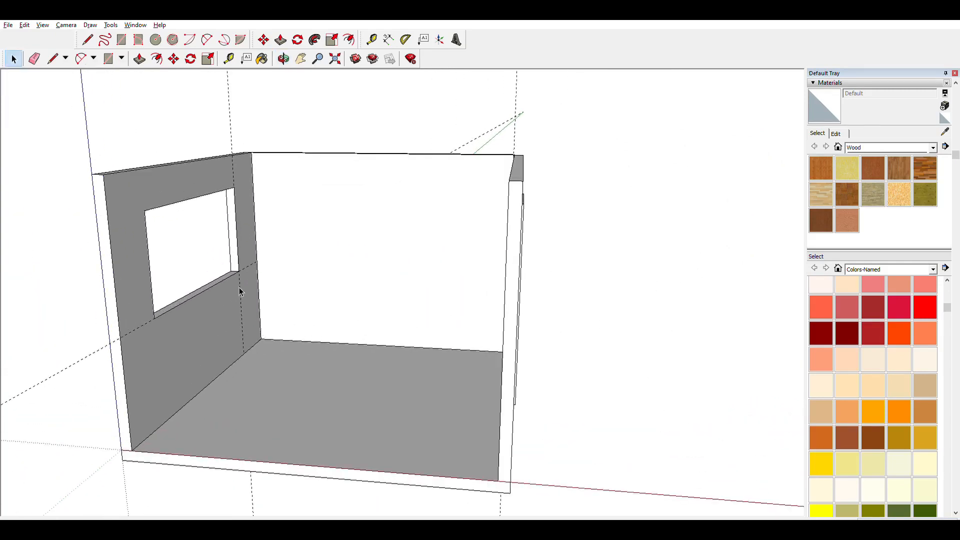
middle_drag(237, 281, 255, 323)
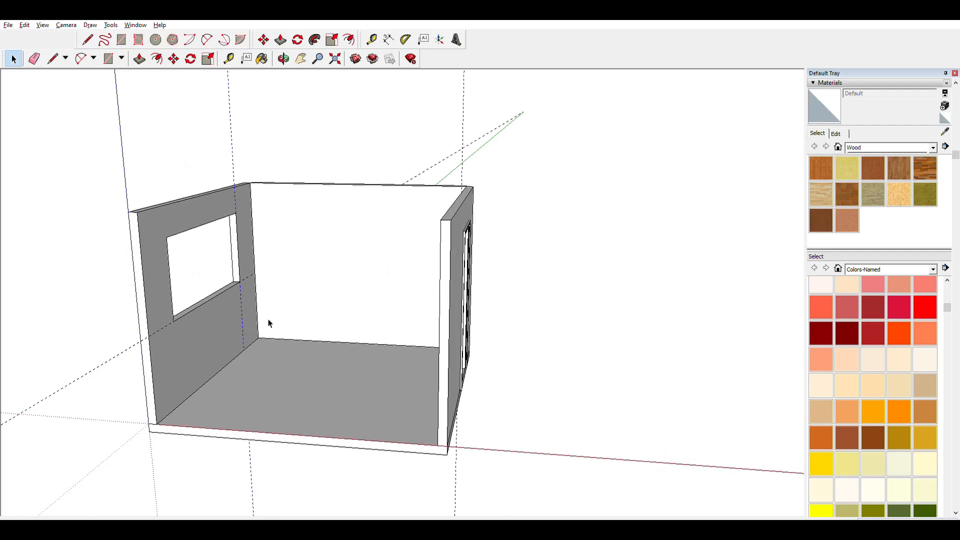
middle_drag(510, 362, 418, 332)
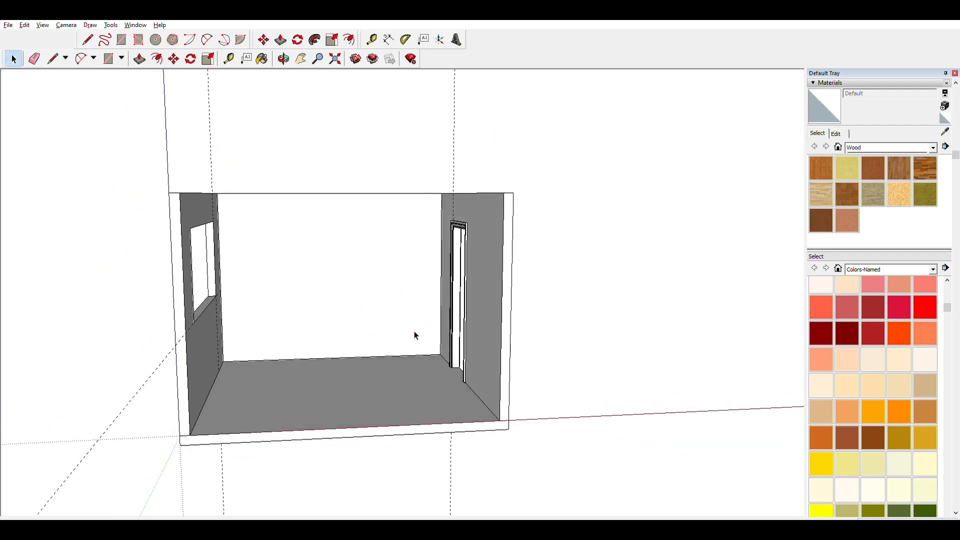
scroll(395, 345, up, 3)
middle_drag(367, 353, 294, 355)
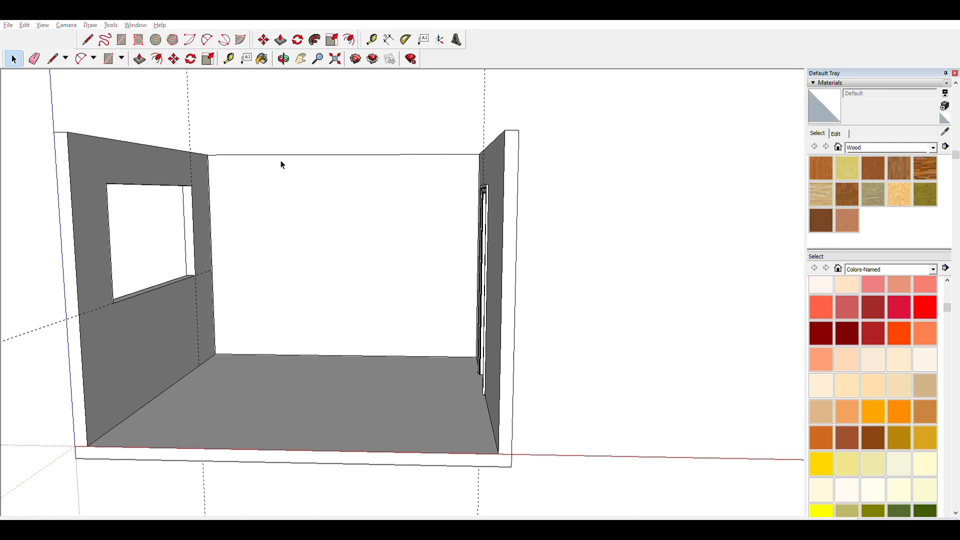
scroll(260, 235, up, 3)
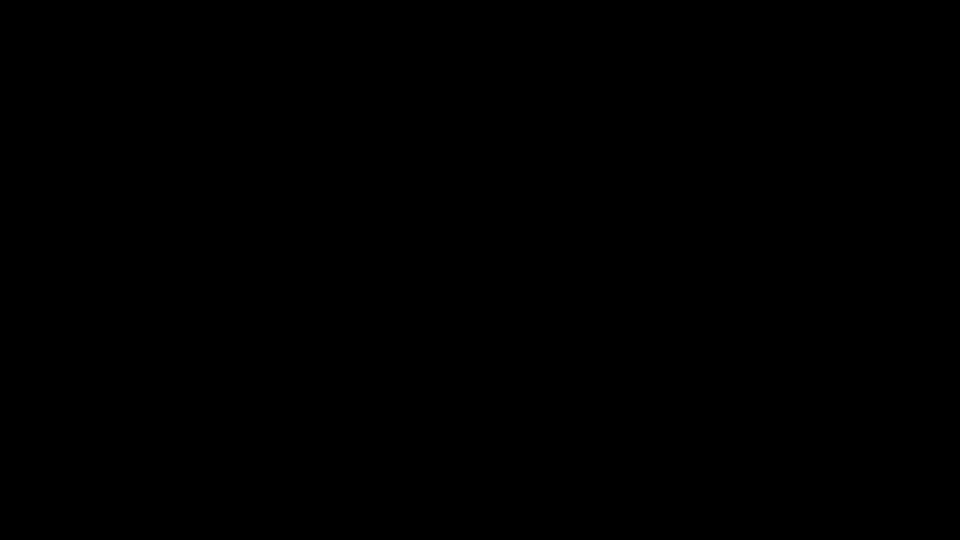
- Move the skirting profile by its lower corner to the front inner floor corner of the window wall
key(q)
middle_drag(86, 451, 60, 245)
shift+middle_drag(60, 245, 296, 82)
key(m)
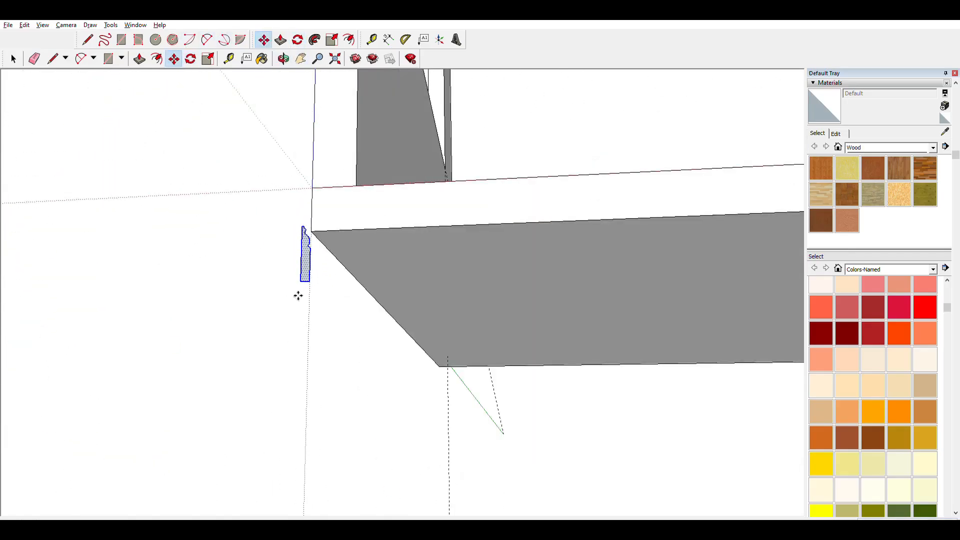
click(301, 281)
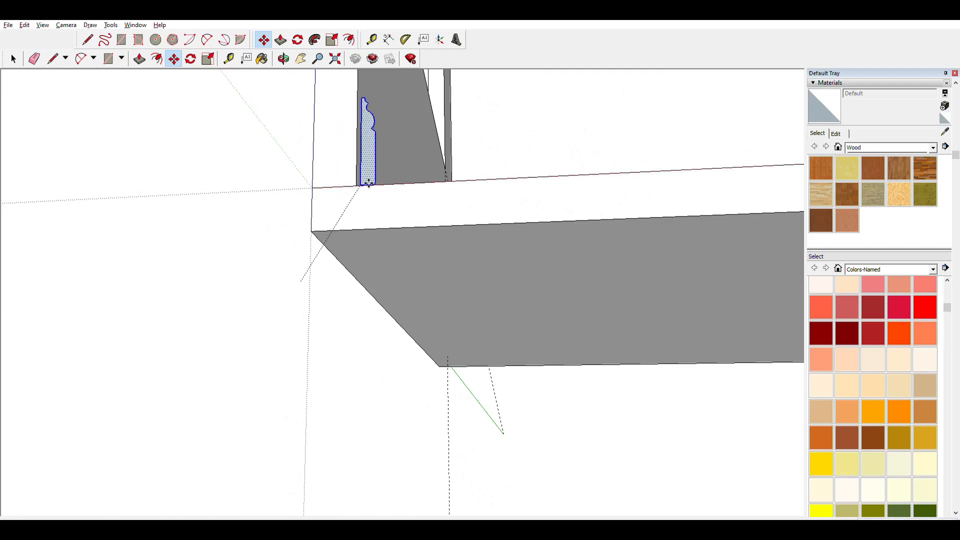
scroll(367, 185, up, 1)
middle_drag(367, 185, 356, 306)
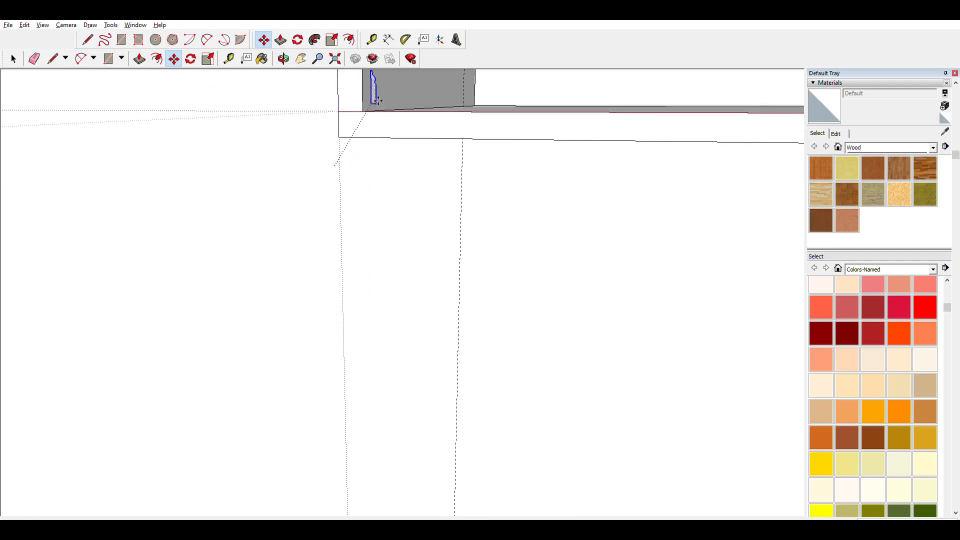
middle_drag(372, 112, 355, 197)
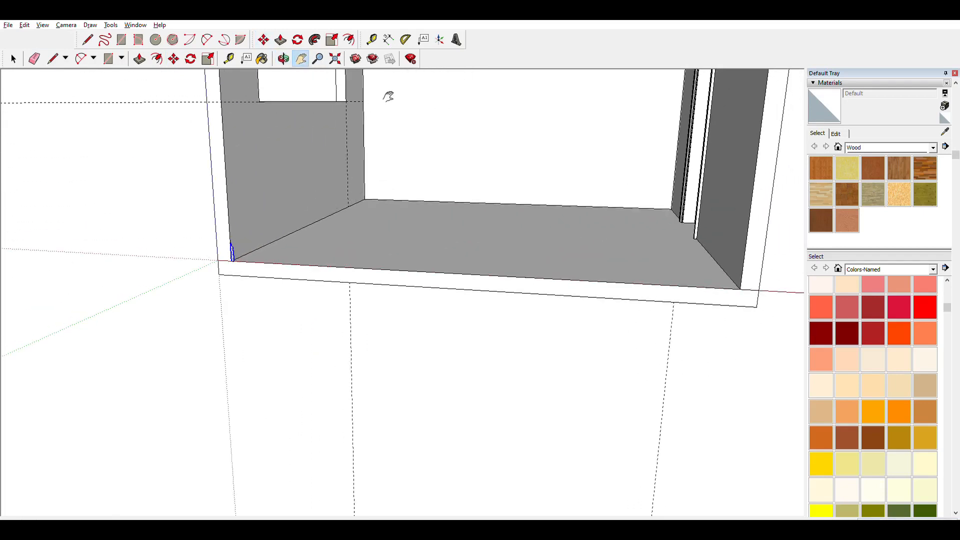
middle_drag(435, 176, 465, 169)
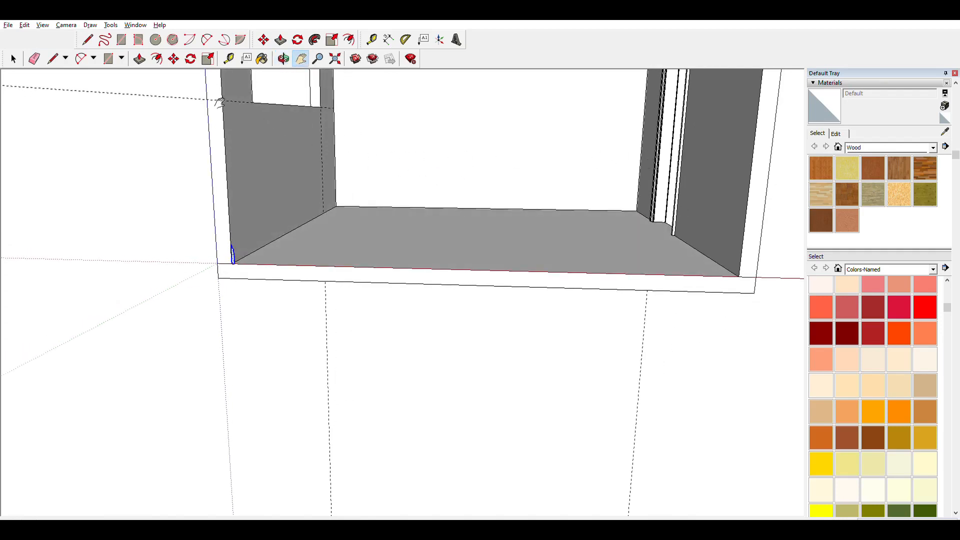
- Extrude the skirting profile along the base of the window wall to the back corner of the room
click(139, 59)
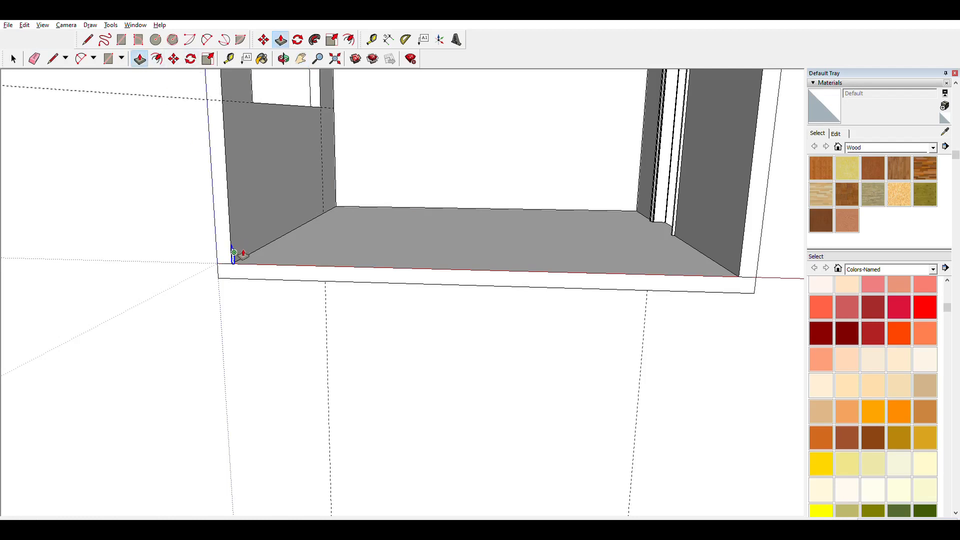
drag(241, 258, 342, 186)
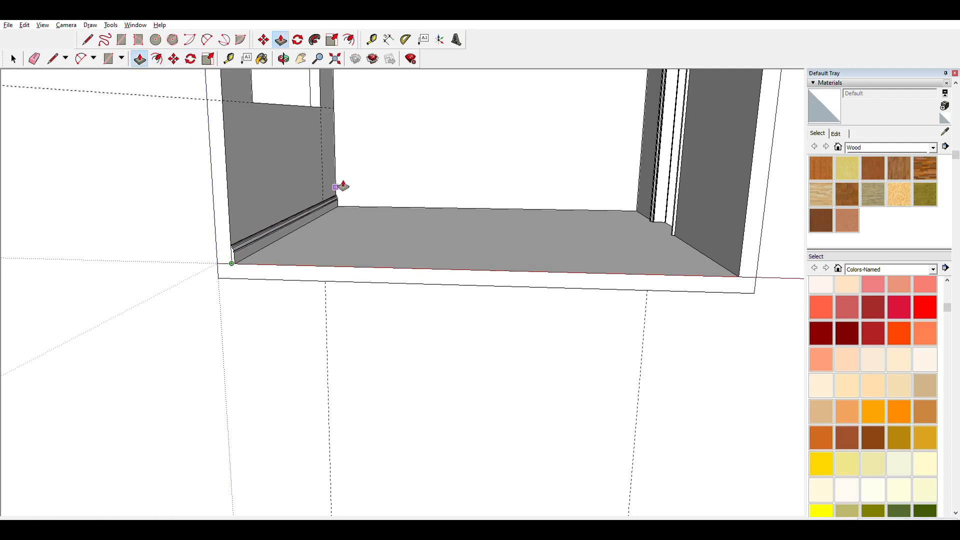
click(343, 186)
- Rotate the copied skirting profile standing on the floor so that it faces away from the doorway wall
key(m)
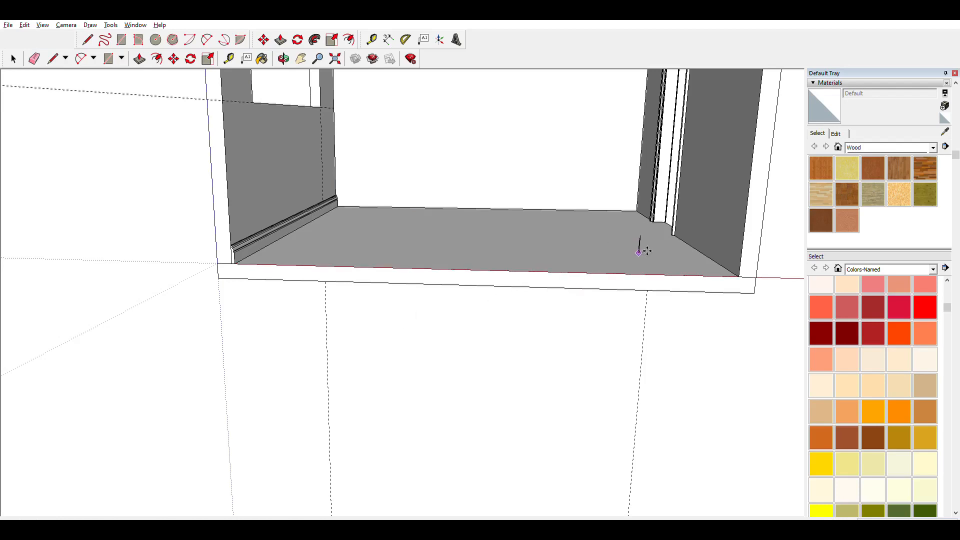
key(m)
scroll(643, 260, up, 5)
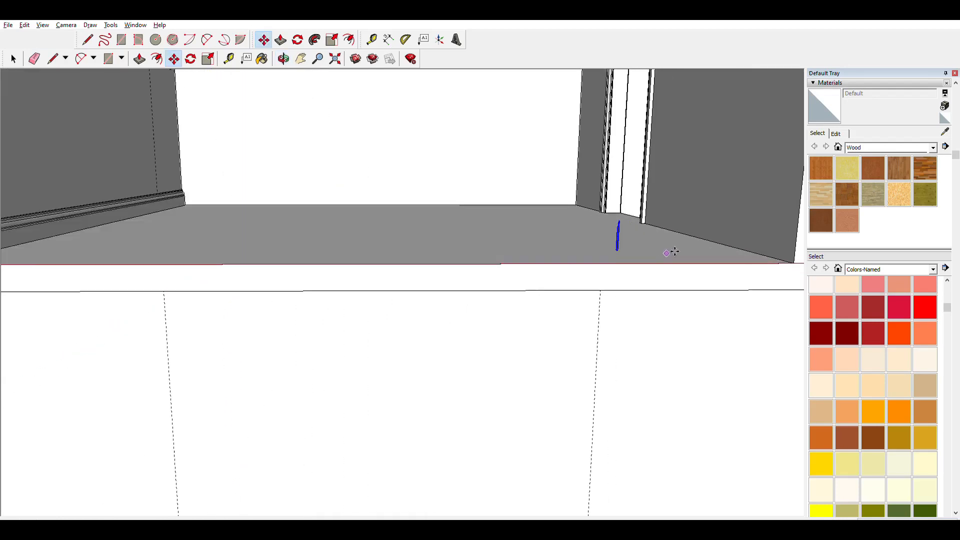
click(191, 58)
click(617, 250)
click(602, 236)
click(570, 242)
- Move the rotated skirting profile to the doorway wall's front floor corner and extrude it to the door frame
key(m)
click(619, 251)
click(794, 263)
key(p)
click(789, 253)
click(646, 209)
- Paste another skirting profile beside the doorway wall's back corner and rotate it to suit that wall
click(24, 25)
click(44, 80)
scroll(565, 210, up, 5)
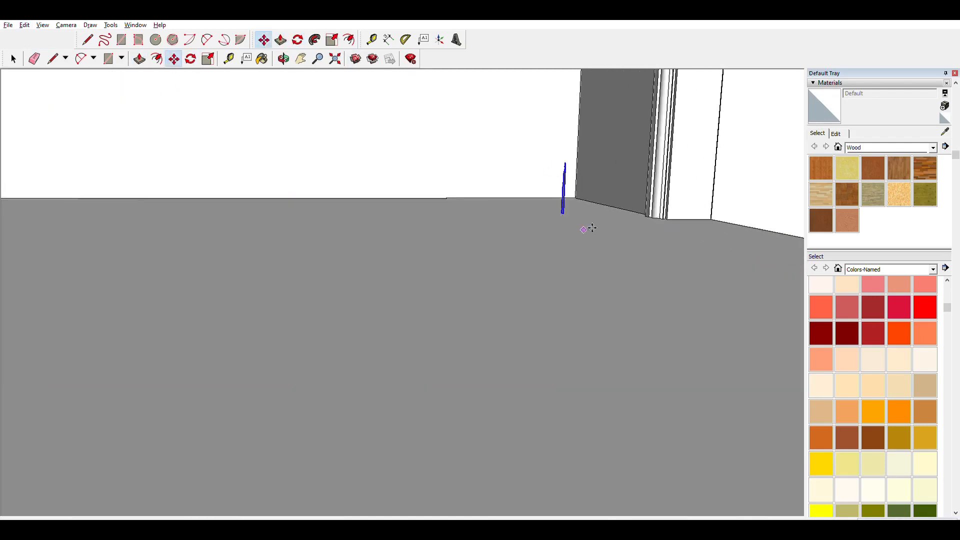
click(565, 211)
key(q)
middle_drag(556, 208, 590, 340)
click(571, 196)
middle_drag(560, 279, 548, 218)
- Move the pasted profile to the doorway wall's base and extrude it along the short section between back corner and door frame
key(m)
click(553, 247)
click(507, 115)
key(p)
click(509, 98)
key(space)
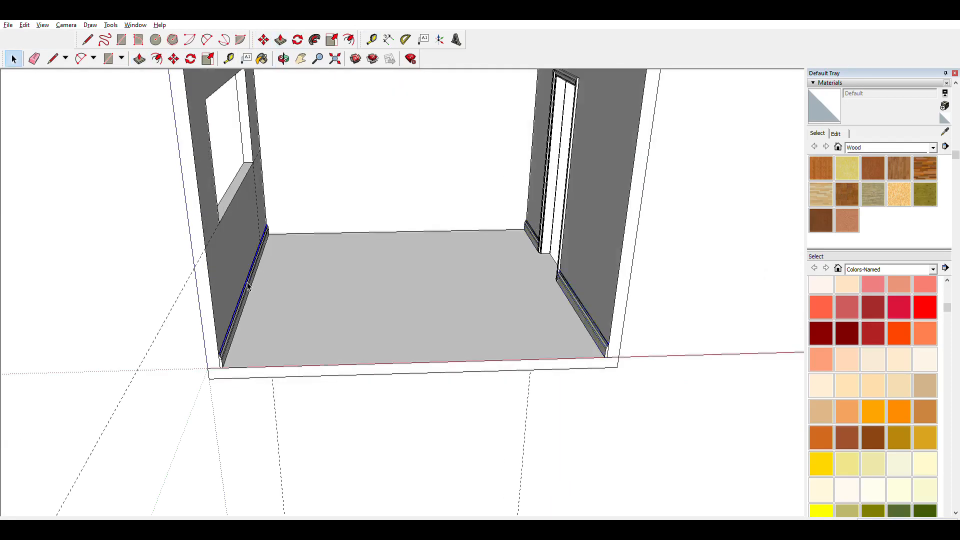
- Try Wood Floor Dark, Wood Veneer 02 and other wood materials on the floor and settle on Wood Floor Light
middle_drag(482, 225, 874, 230)
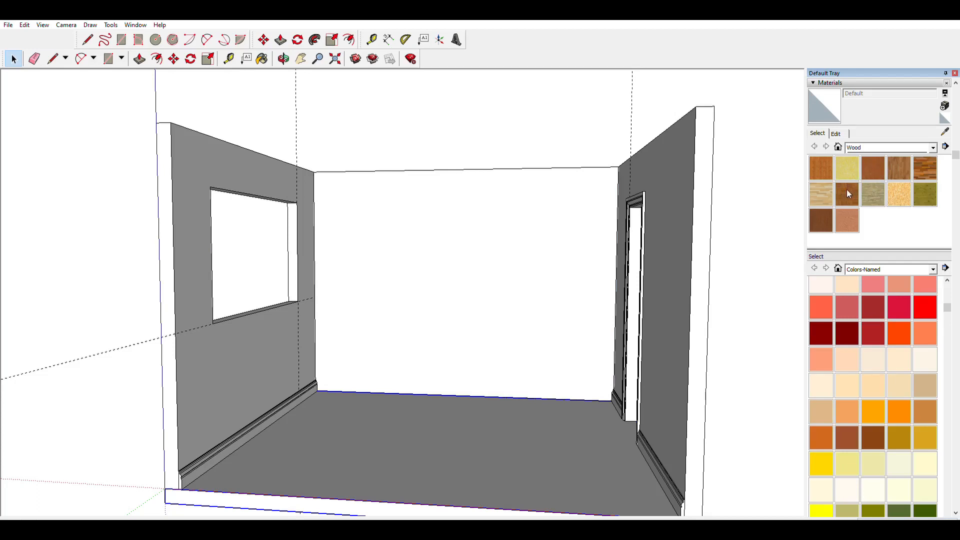
click(821, 190)
click(391, 426)
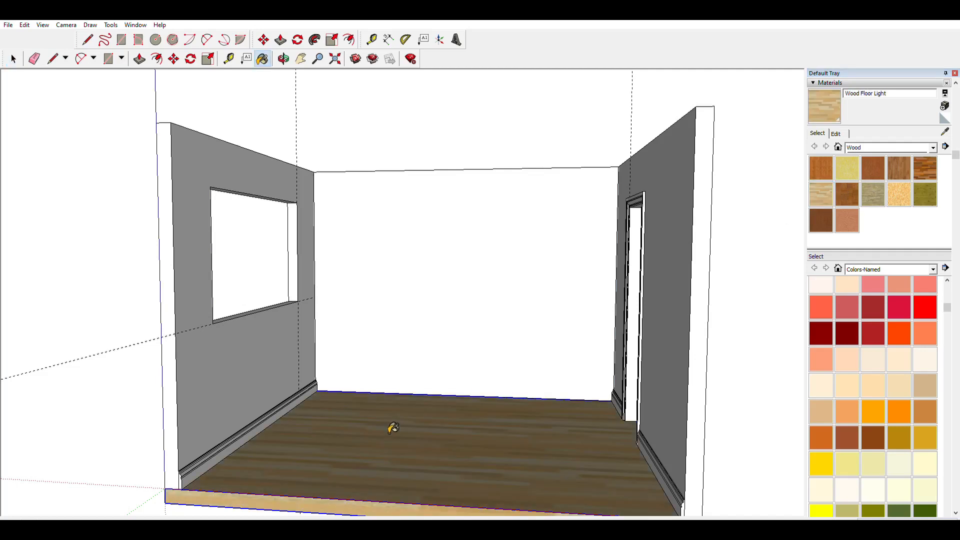
click(926, 168)
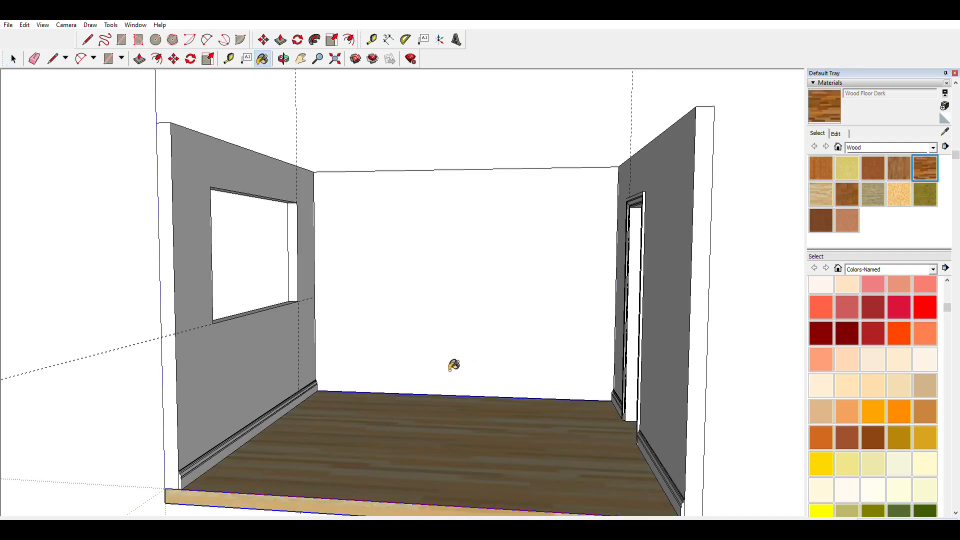
click(436, 442)
click(847, 219)
click(443, 446)
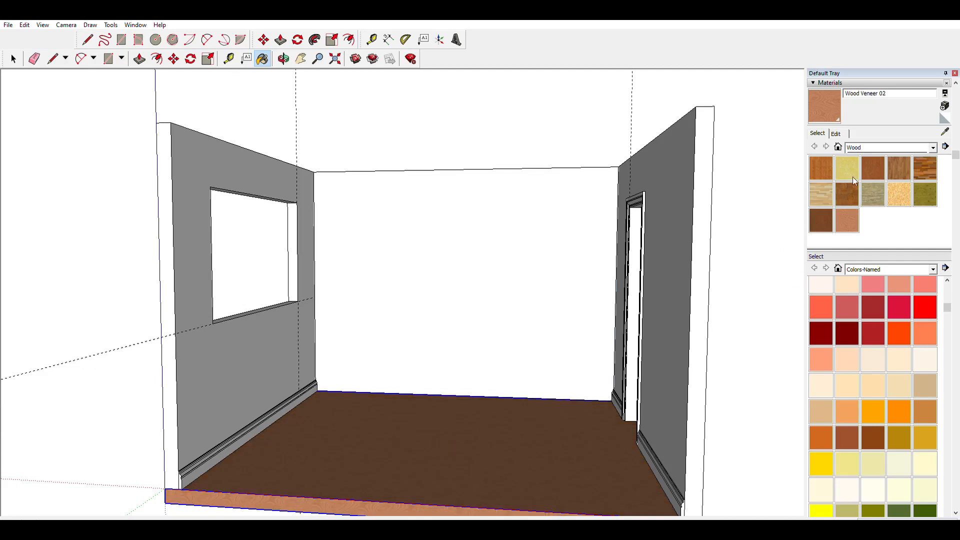
click(850, 186)
click(442, 414)
click(823, 188)
click(428, 416)
- Delete the old construction guides around the room
mouse_move(428, 416)
middle_down()
mouse_move(455, 452)
mouse_move(413, 414)
mouse_move(397, 435)
mouse_move(390, 339)
middle_up()
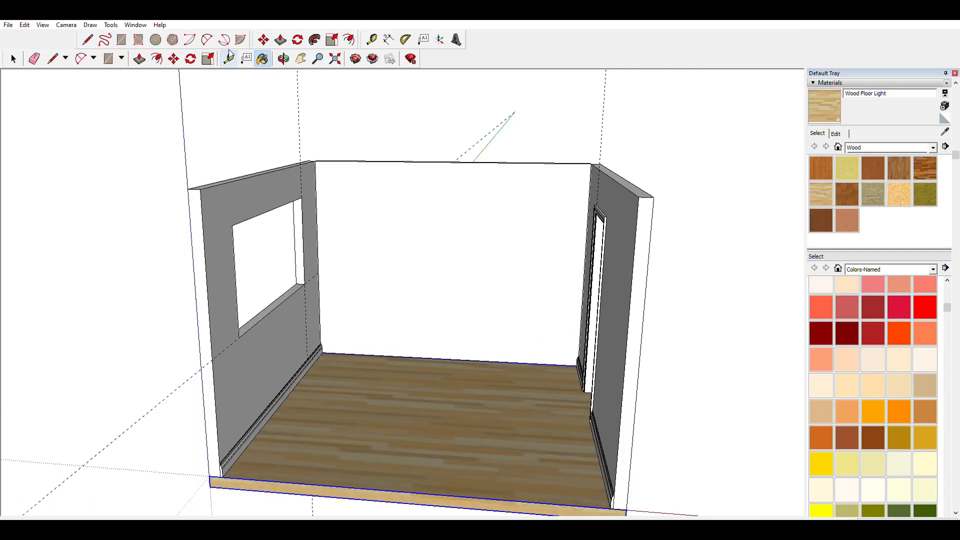
middle_drag(480, 280, 485, 257)
key(space)
click(103, 296)
- Place a guide across the floor parallel to the back wall's base edge, offset into the room
click(228, 58)
click(395, 361)
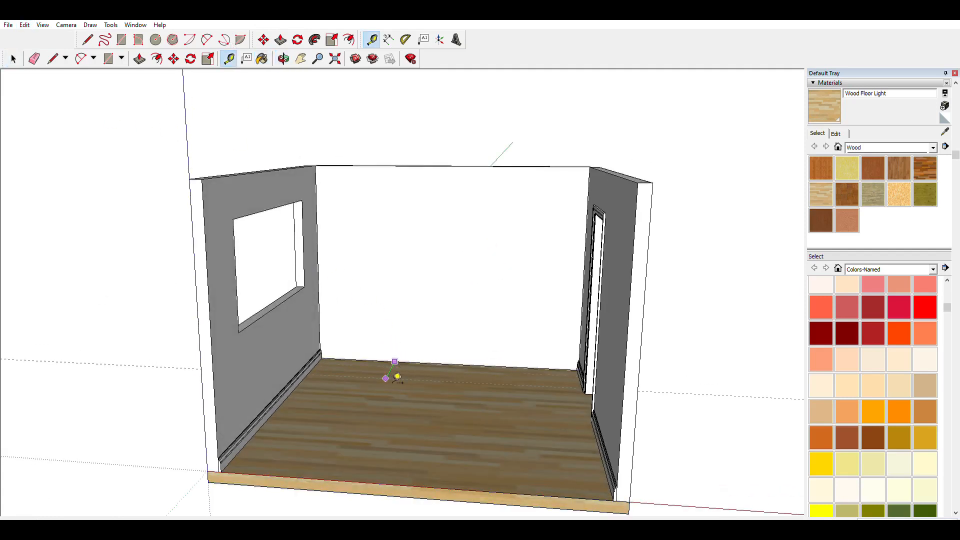
click(397, 377)
middle_drag(391, 384, 370, 398)
middle_drag(467, 349, 485, 338)
- Place vertical guides on the window wall and the doorway wall, offset from the back corners
key(t)
click(312, 326)
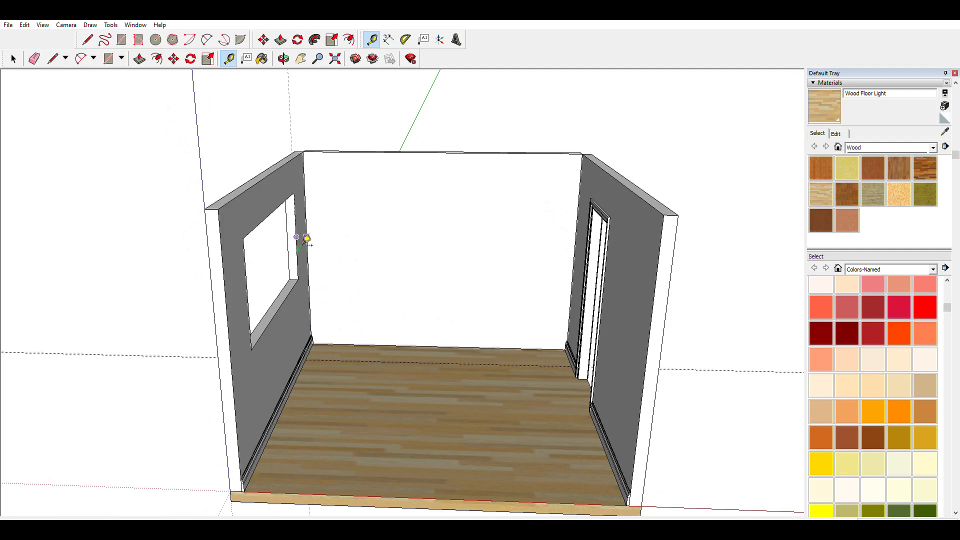
click(307, 239)
click(581, 169)
click(597, 170)
scroll(257, 165, down, 3)
middle_drag(257, 165, 240, 170)
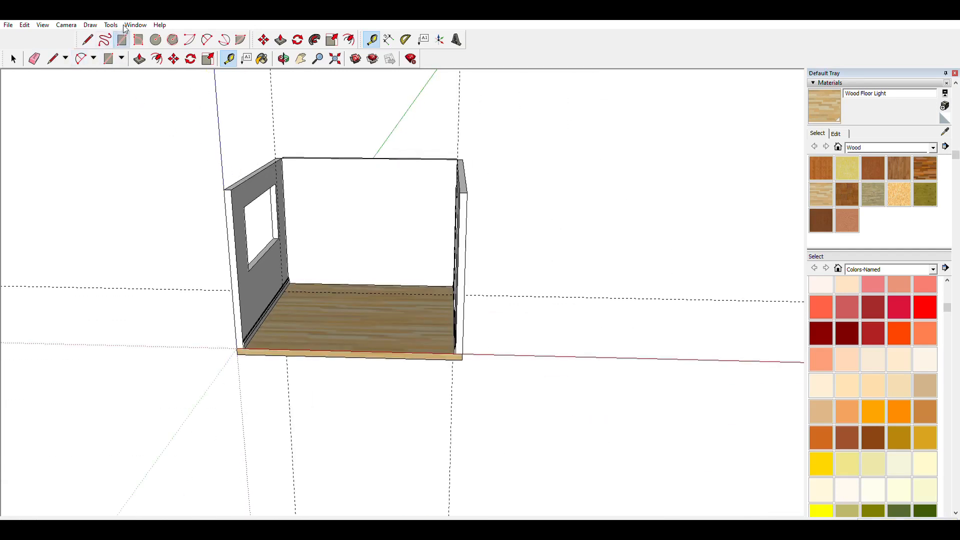
click(122, 40)
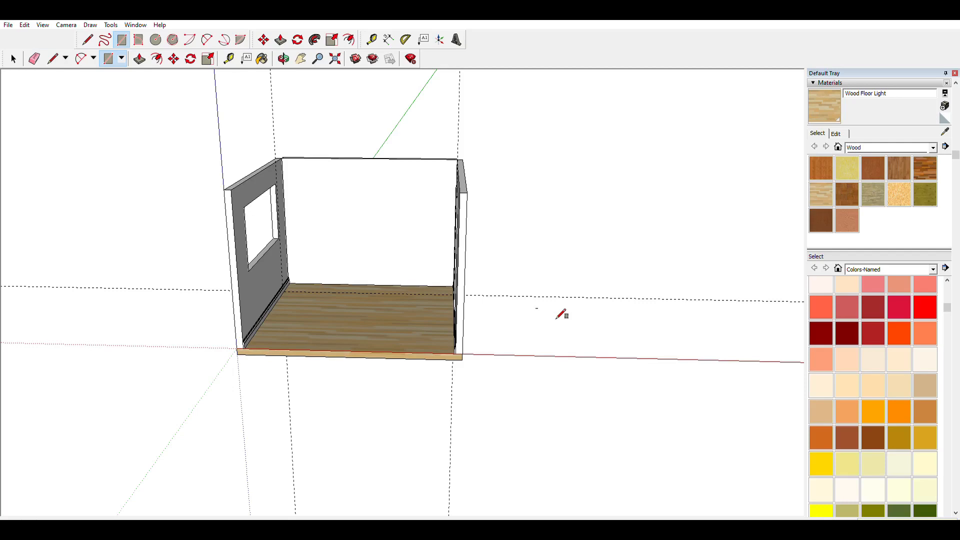
scroll(555, 312, up, 10)
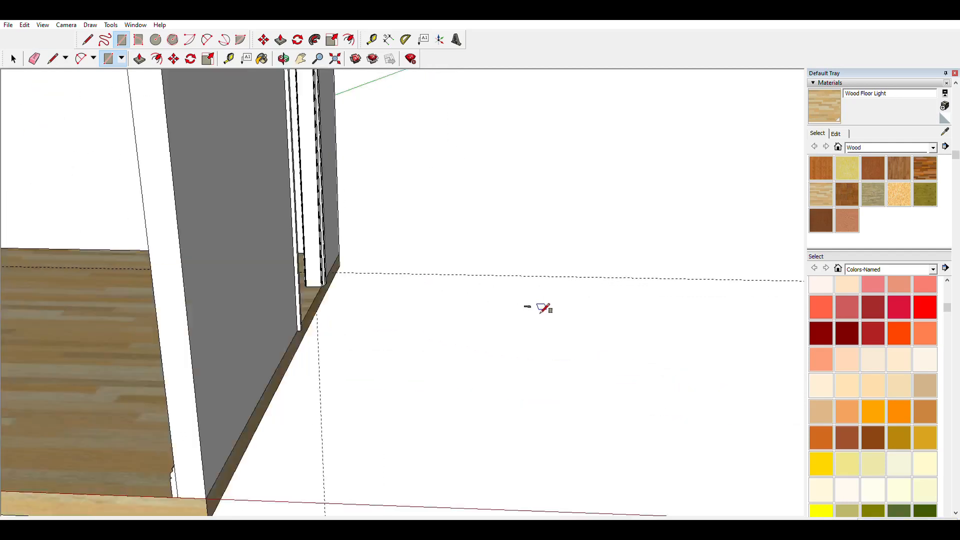
scroll(544, 308, up, 2)
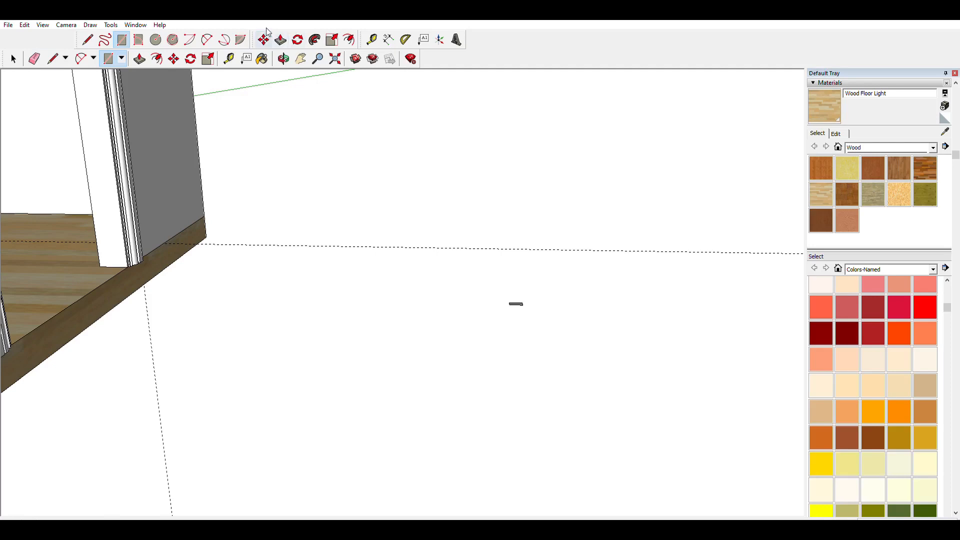
click(280, 38)
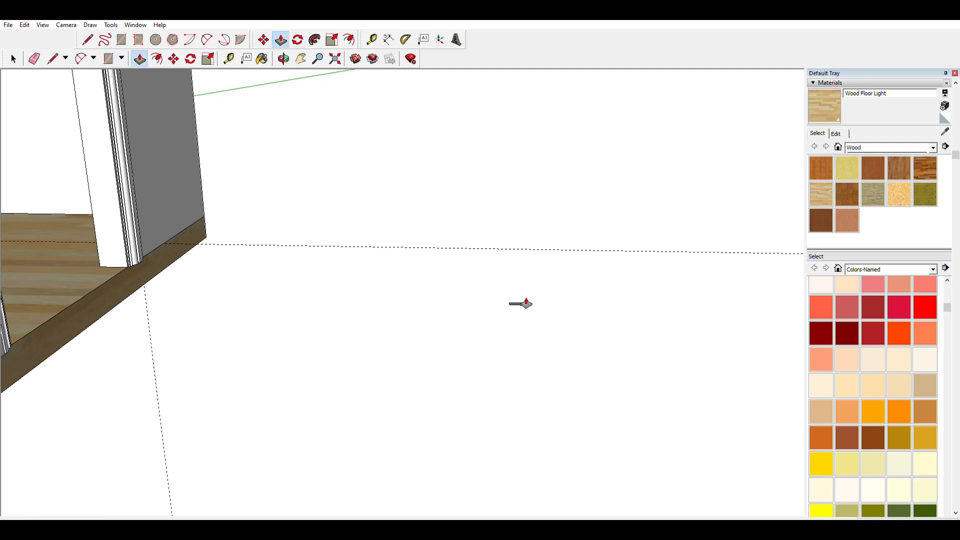
key(space)
drag(502, 285, 544, 326)
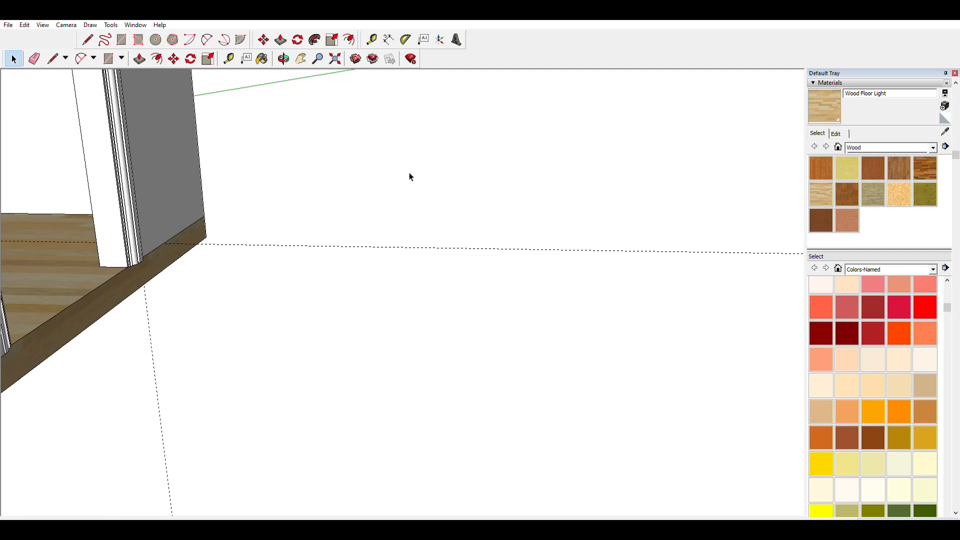
- Draw a small rectangular post footprint on the ground outside the doorway wall and extrude it into a tall upright post
click(122, 39)
click(324, 324)
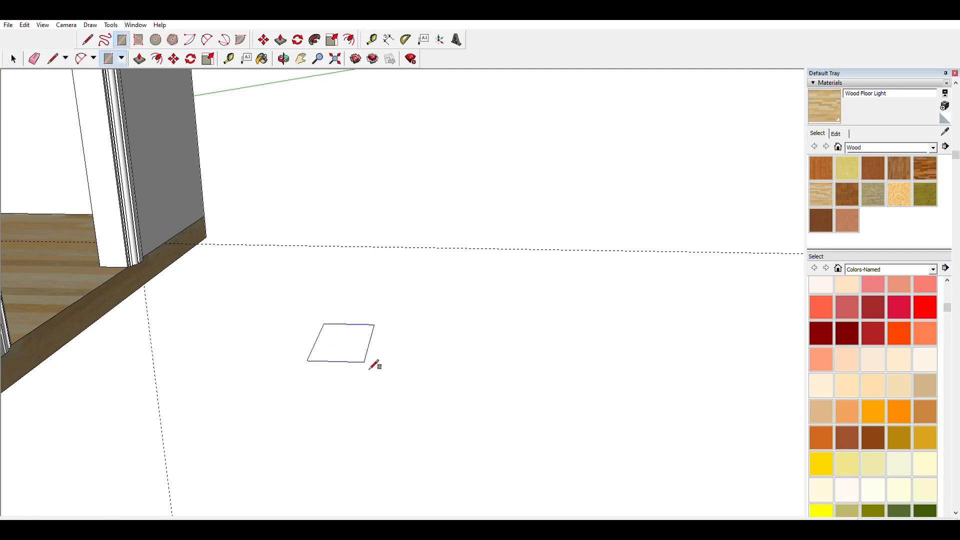
click(394, 353)
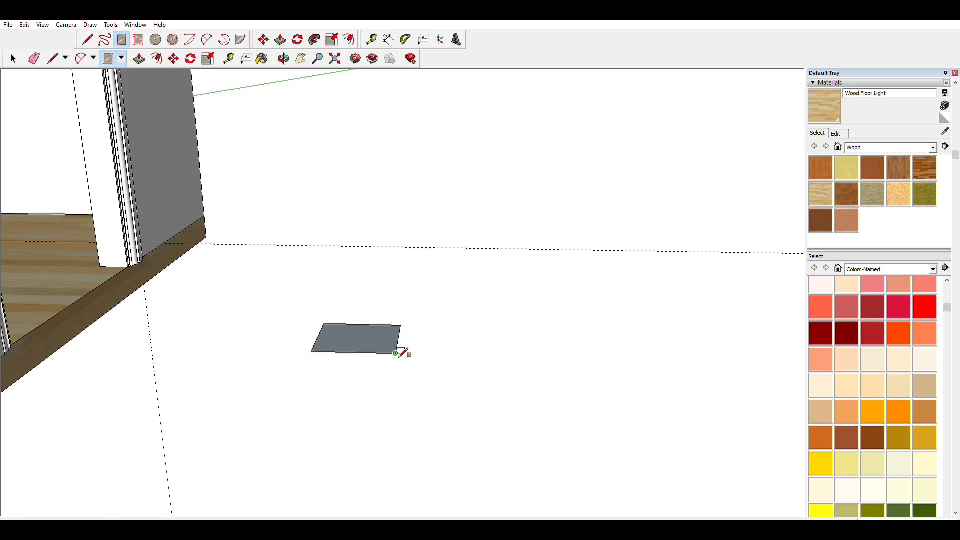
key(ctrl+z)
key(p)
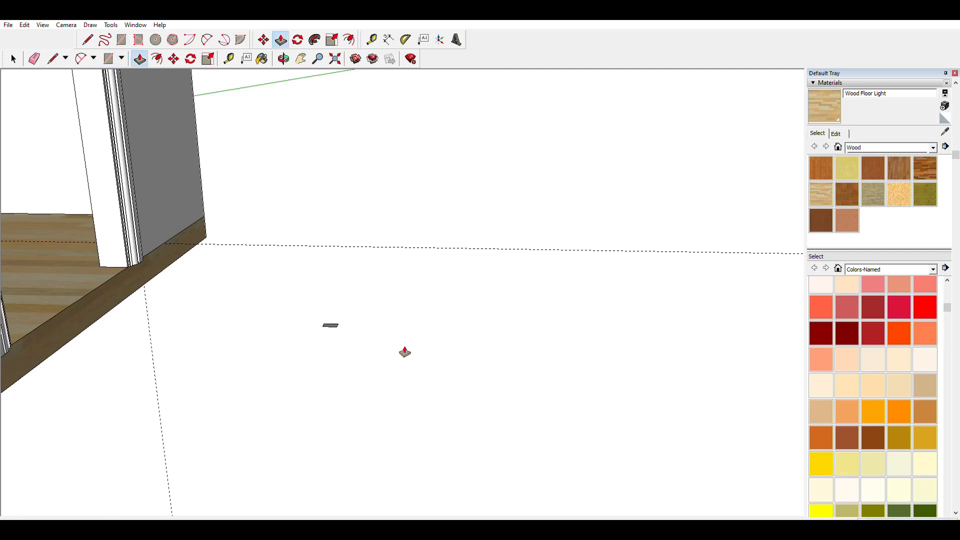
click(338, 324)
key(Return)
- Select the whole upright post and make it a group
key(space)
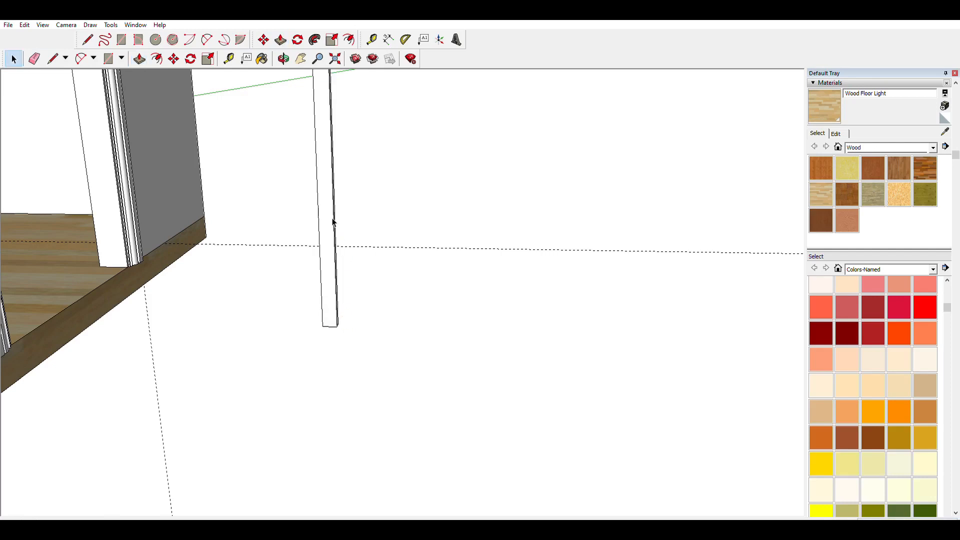
double_click(331, 215)
click(373, 297)
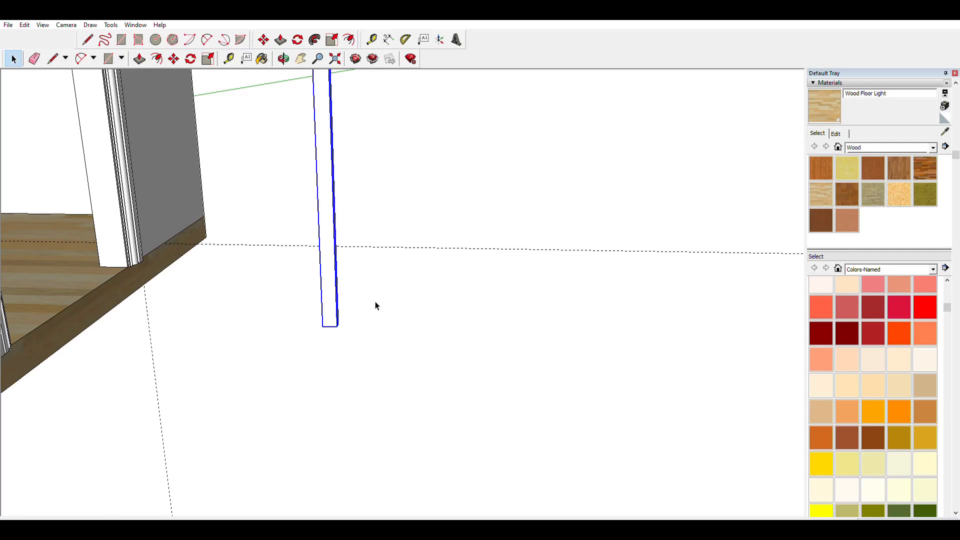
- Move the post against the window wall, aligned with the vertical guide and the floor guide
middle_drag(377, 305, 198, 303)
scroll(198, 303, down, 5)
scroll(149, 308, up, 5)
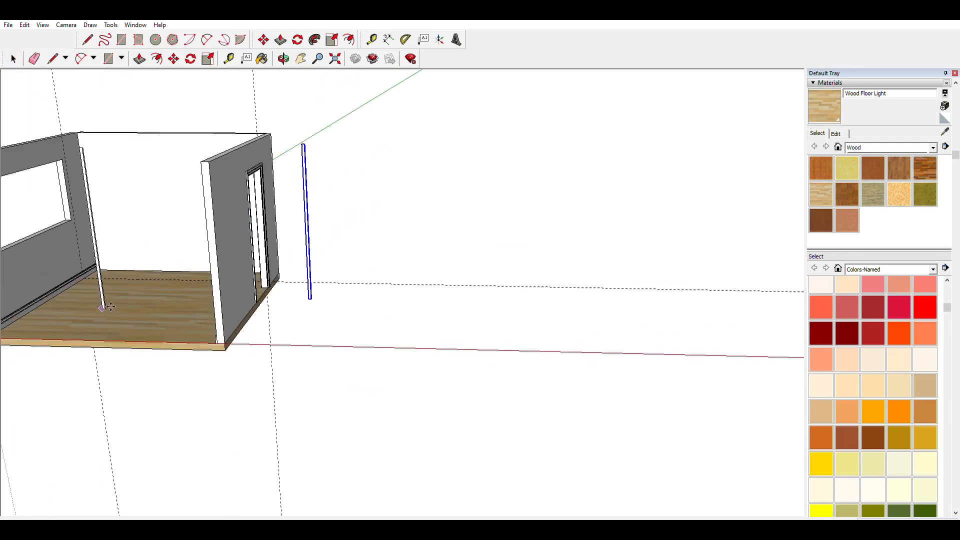
shift+middle_drag(139, 319, 195, 182)
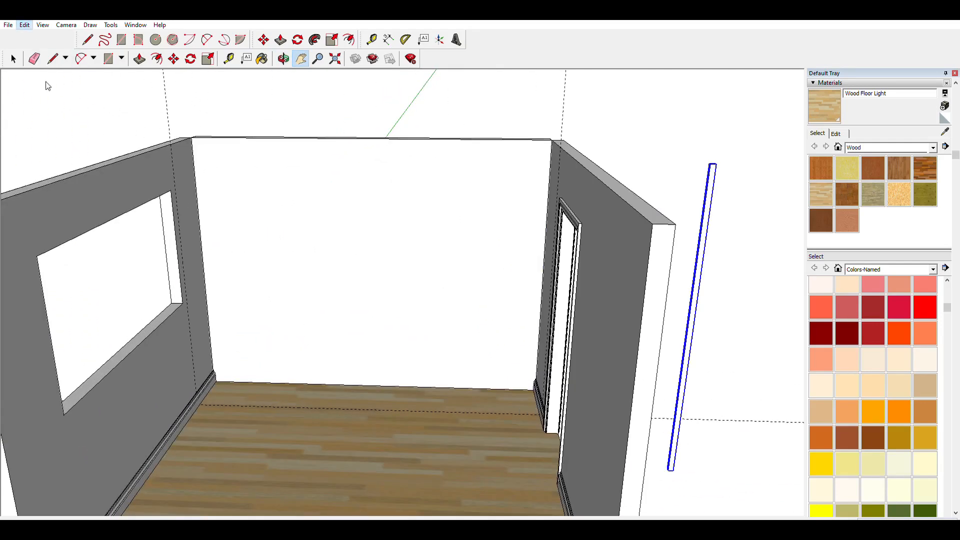
key(m)
click(713, 165)
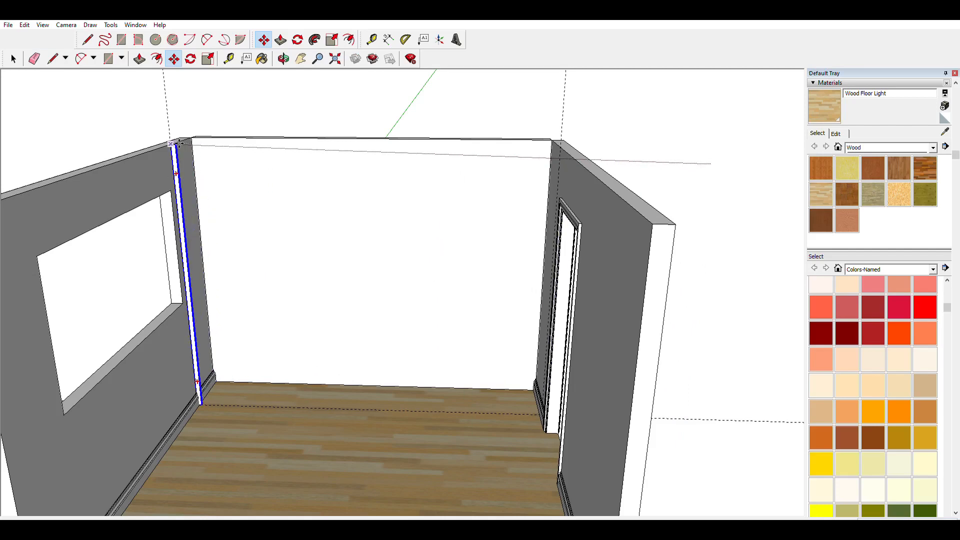
middle_drag(170, 160, 154, 233)
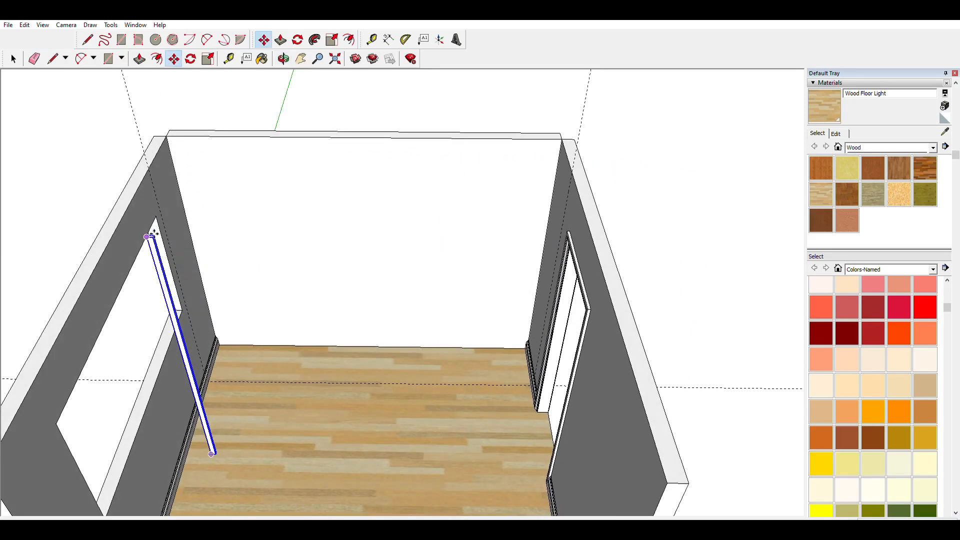
scroll(155, 232, up, 5)
scroll(152, 102, down, 6)
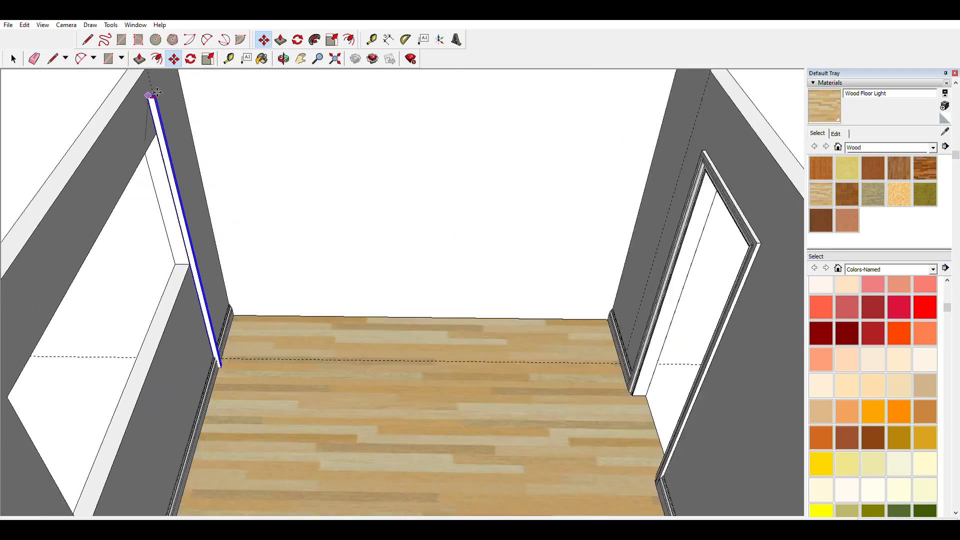
scroll(150, 80, up, 4)
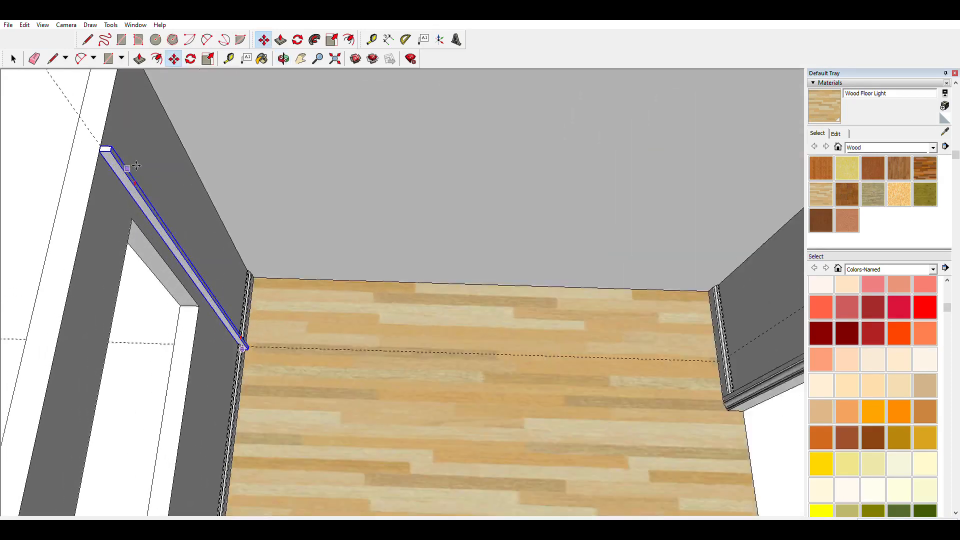
scroll(114, 145, down, 4)
- Paste a copy of the post against the doorway wall, aligned with its vertical guide and the floor guide
key(ctrl+c)
key(ctrl+v)
click(526, 328)
click(598, 185)
click(685, 161)
middle_drag(617, 176, 608, 140)
middle_drag(270, 146, 264, 154)
- Place two guides for the intermediate posts, one offset inward from each end post
key(t)
click(125, 98)
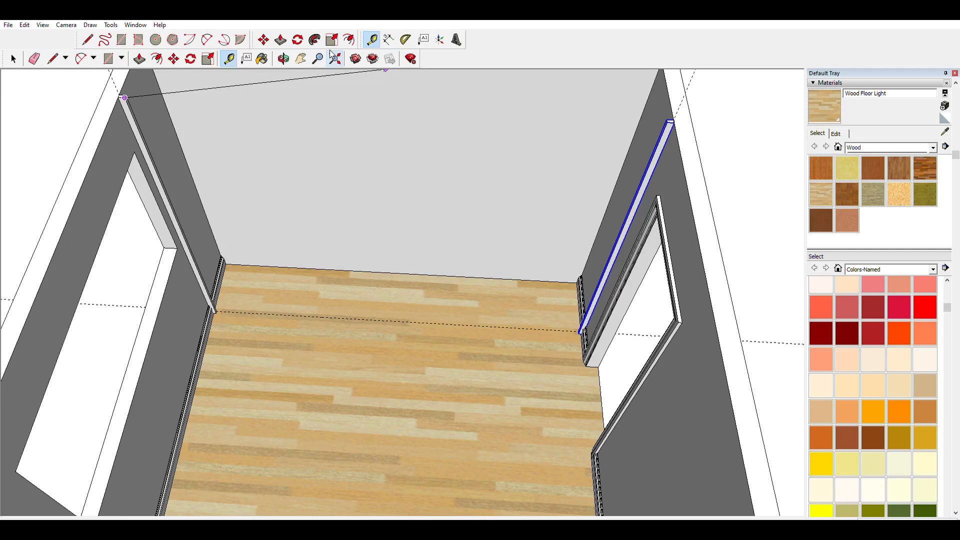
key(Escape)
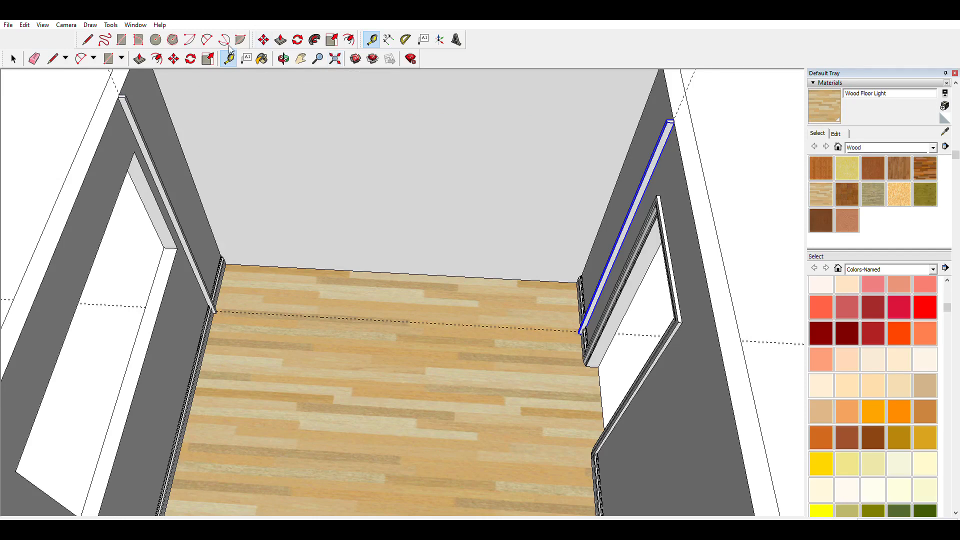
click(161, 177)
key(Return)
click(625, 225)
key(Return)
- Paste two copies of the post and stand them on the floor guide at the two intermediate guides
key(ctrl+v)
scroll(392, 296, up, 5)
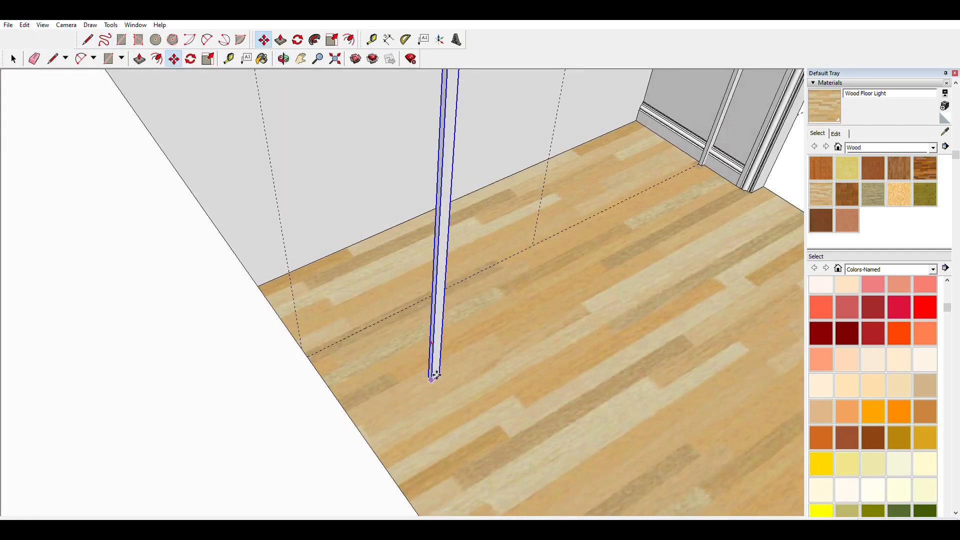
scroll(433, 375, down, 10)
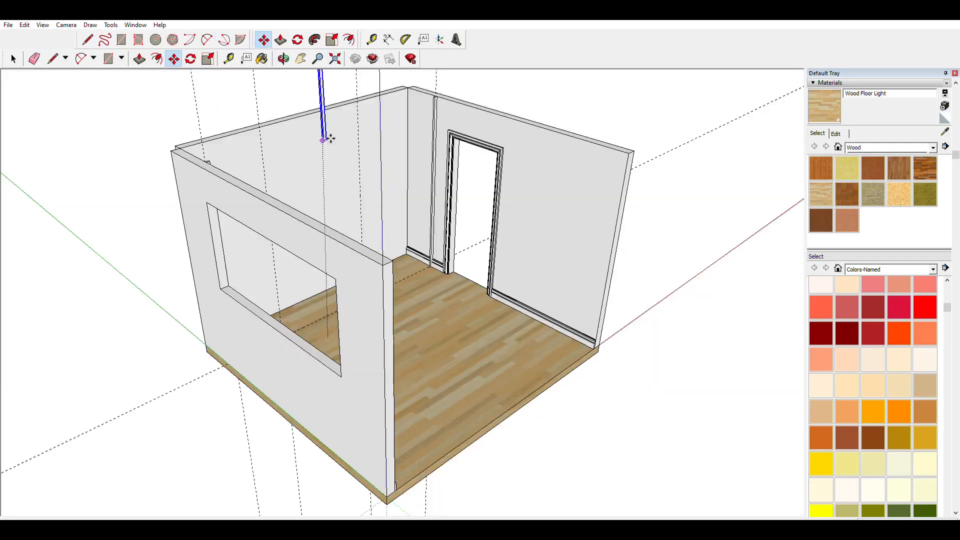
scroll(330, 138, up, 6)
click(24, 24)
click(64, 86)
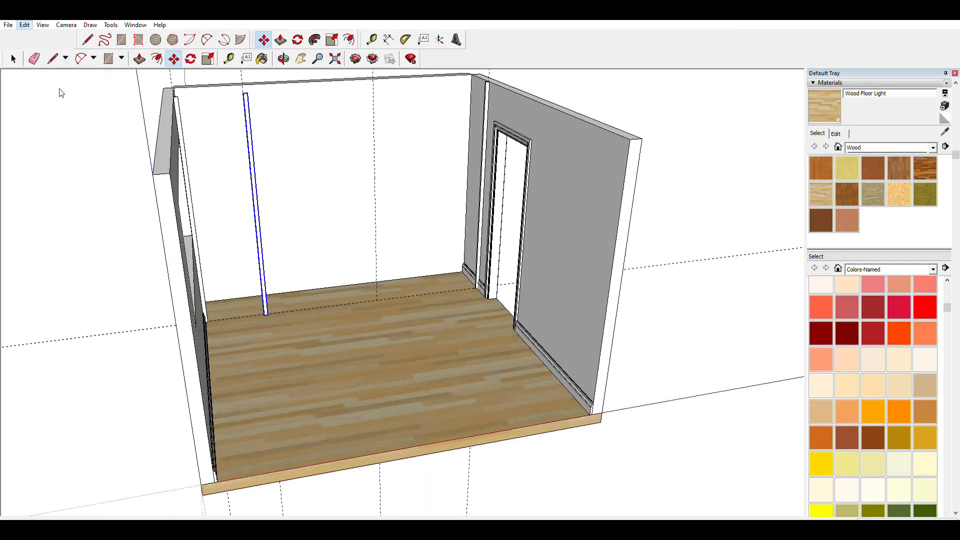
scroll(382, 302, up, 5)
click(462, 259)
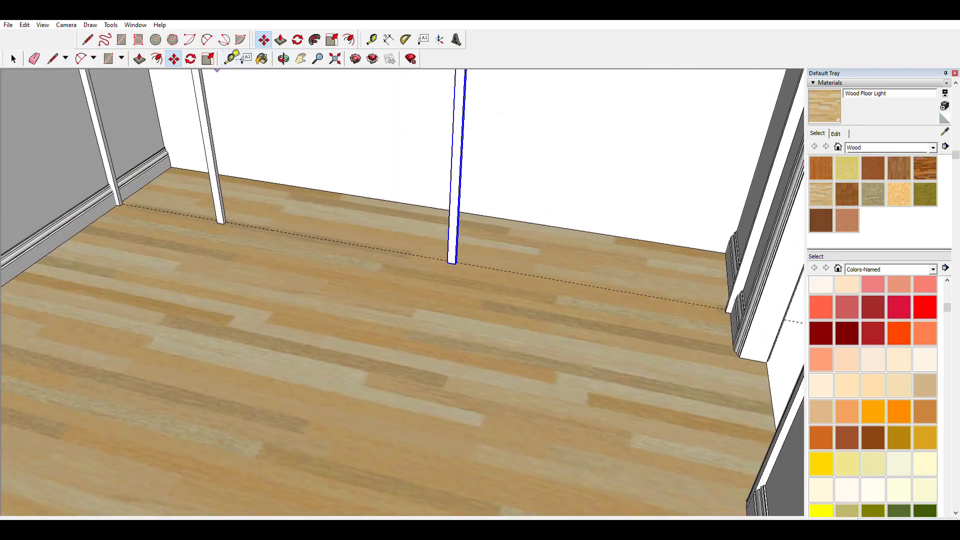
- Draw a low rectangle between the feet of the two intermediate posts and extrude it into a bottom rail
scroll(336, 156, down, 8)
shift+middle_drag(336, 156, 401, 151)
scroll(402, 151, down, 2)
scroll(342, 231, up, 1)
key(r)
click(377, 361)
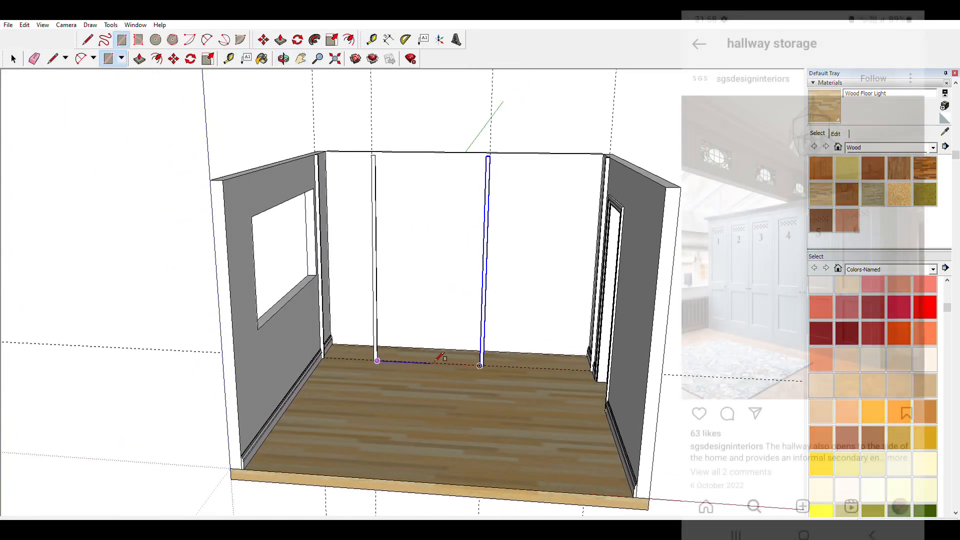
click(481, 357)
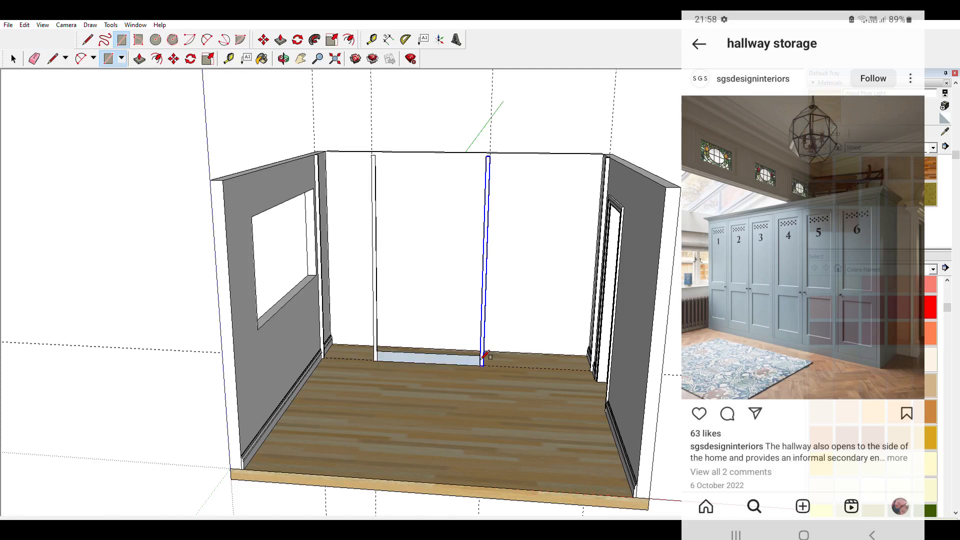
key(p)
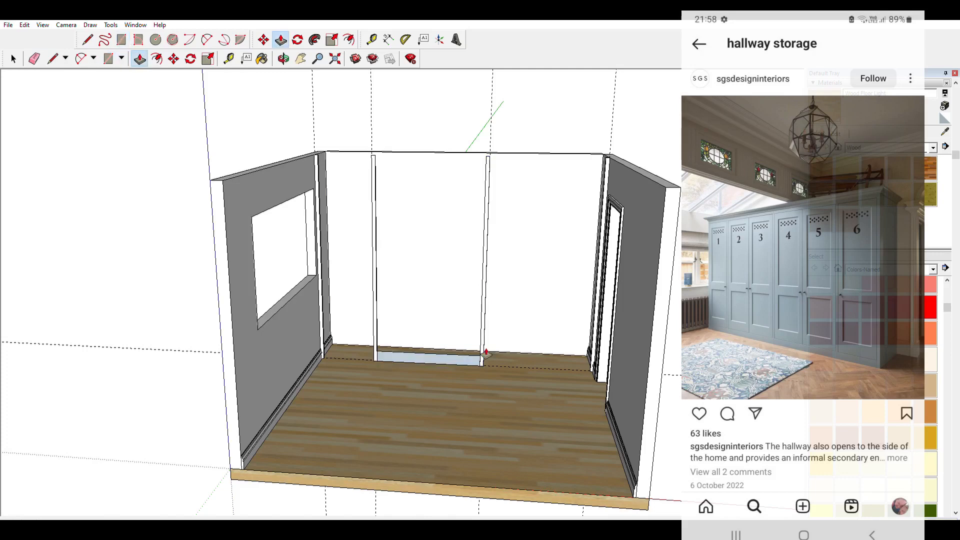
click(418, 356)
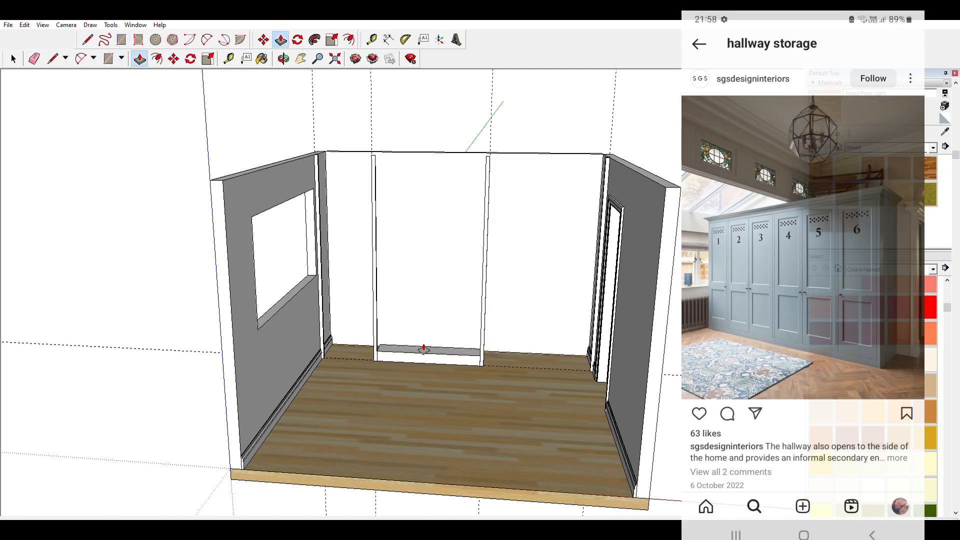
click(423, 348)
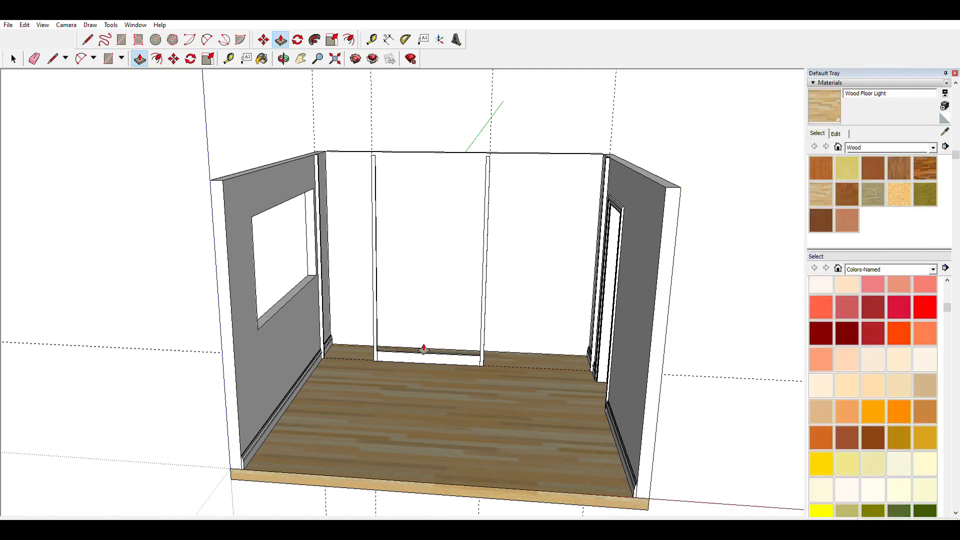
- Select the bottom rail between the intermediate posts and make it a group
click(108, 58)
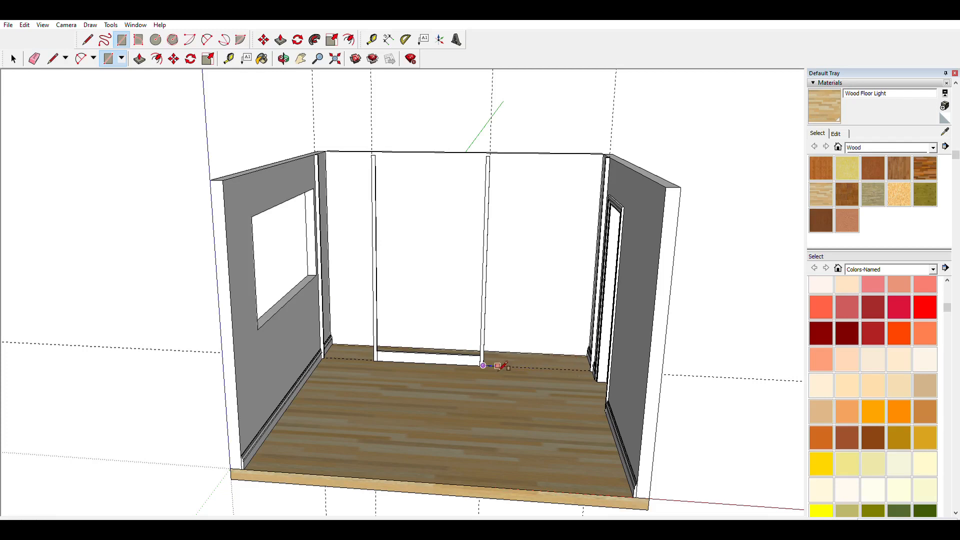
key(space)
click(424, 364)
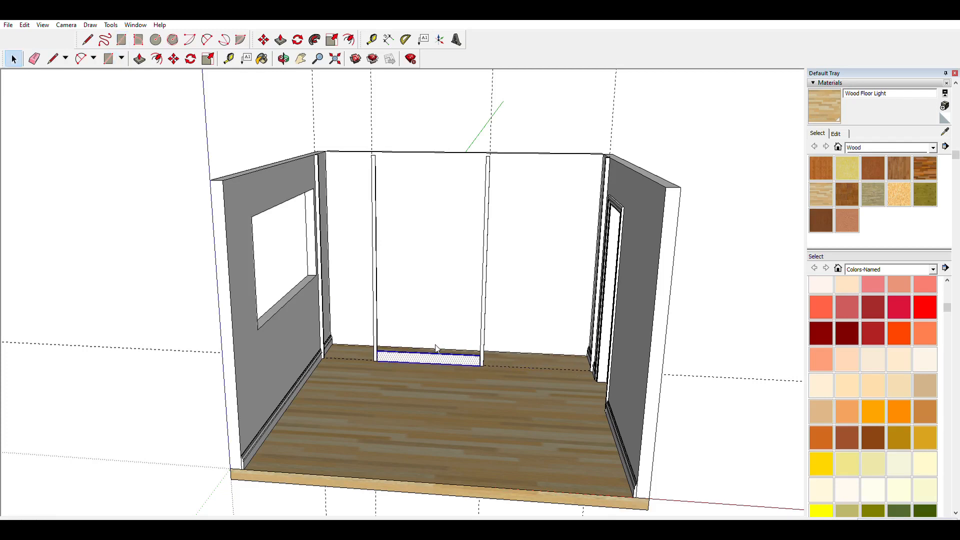
key(Delete)
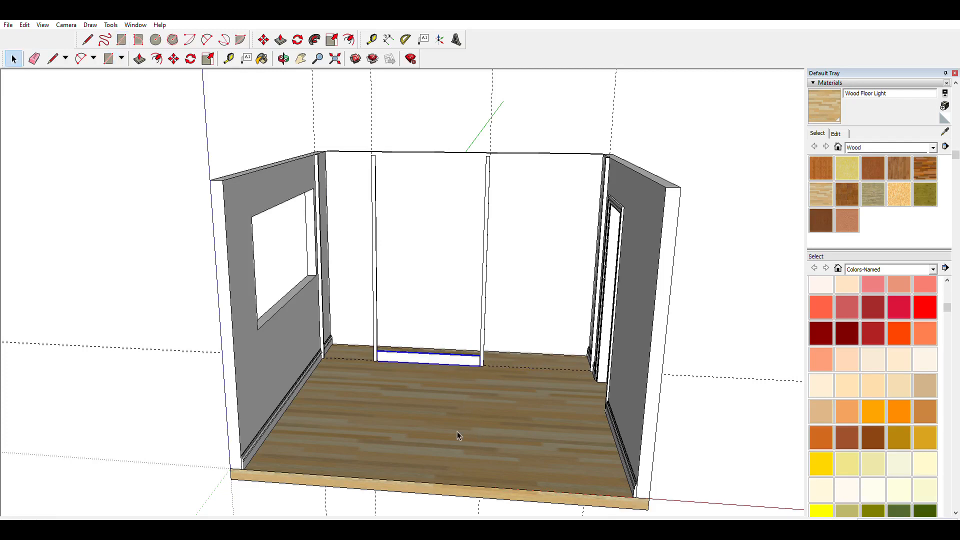
- Paste a copy of the bottom rail between the second intermediate post and the doorway-side post
middle_drag(457, 432, 456, 303)
key(ctrl+v)
click(502, 314)
scroll(513, 320, up, 5)
click(458, 305)
scroll(457, 305, down, 10)
middle_drag(453, 300, 359, 174)
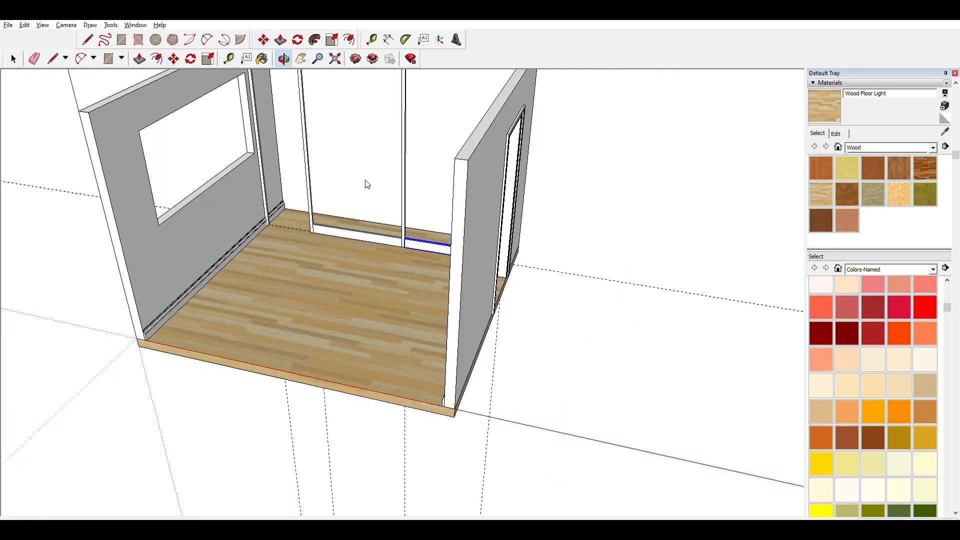
- Paste a copy of the rail between the tops of the two intermediate posts
shift+middle_drag(373, 100, 400, 195)
key(ctrl+v)
click(336, 173)
click(336, 169)
click(322, 148)
middle_drag(322, 150, 351, 234)
click(322, 149)
click(320, 150)
- Paste another top rail between the second intermediate post and the doorway-side post
middle_drag(326, 153, 415, 240)
scroll(410, 216, up, 4)
key(space)
click(410, 217)
key(ctrl+v)
click(453, 186)
- Build a top rail across the narrow window-side bay and paste a copy of it at the base of the bay
key(r)
click(132, 151)
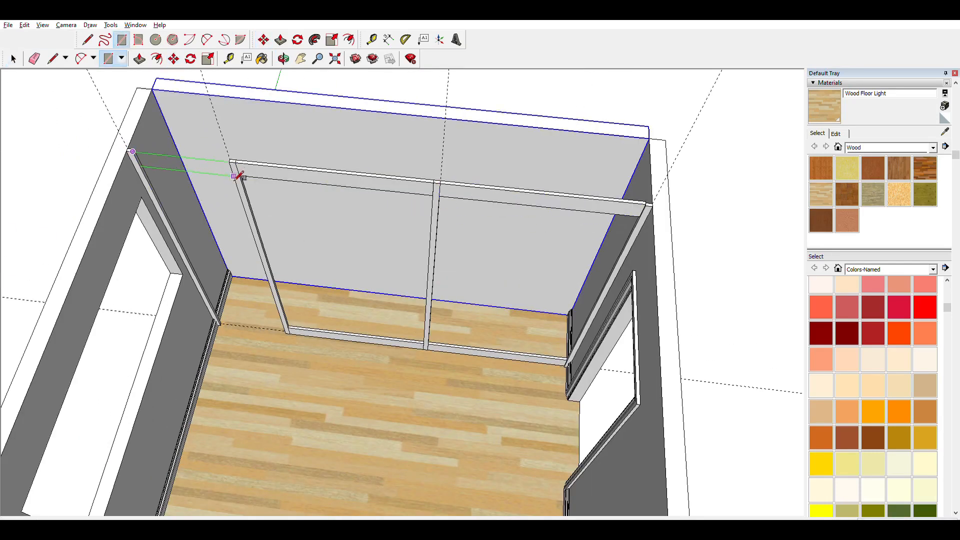
click(234, 176)
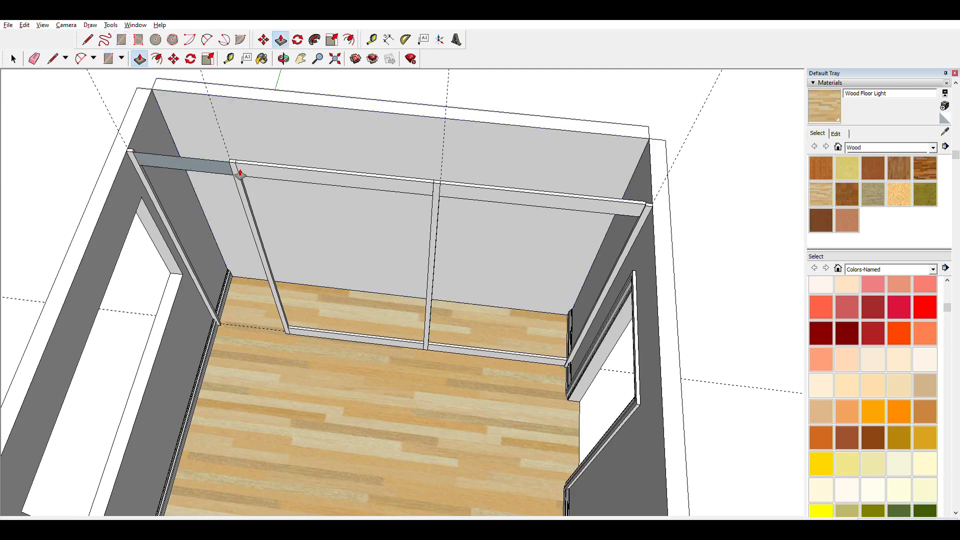
key(space)
click(183, 163)
key(ctrl+v)
click(219, 325)
- Draw a door panel filling the opening of the narrow window-side bay and give it thickness with Push/Pull
scroll(290, 300, down, 3)
middle_drag(306, 297, 339, 225)
shift+middle_drag(339, 225, 306, 103)
key(r)
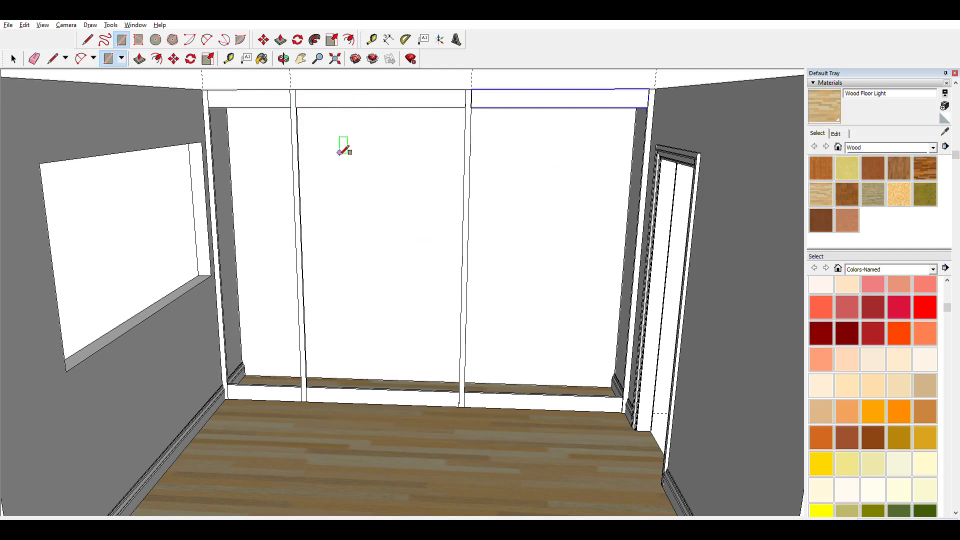
click(370, 90)
click(209, 109)
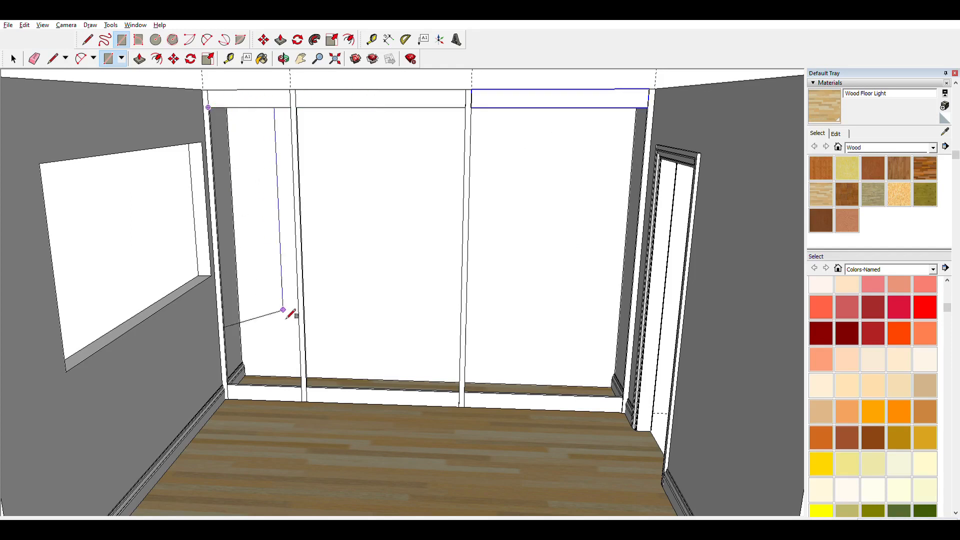
click(306, 387)
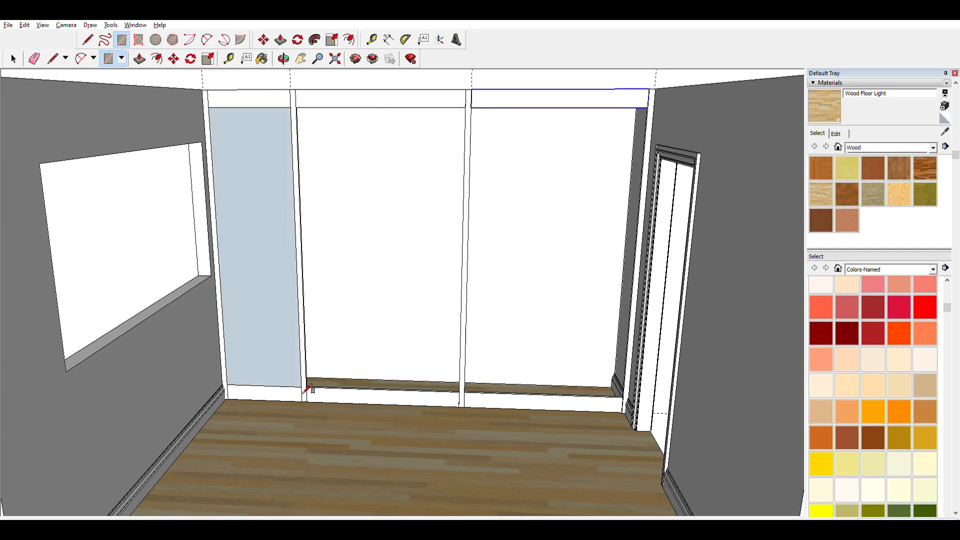
key(p)
click(272, 325)
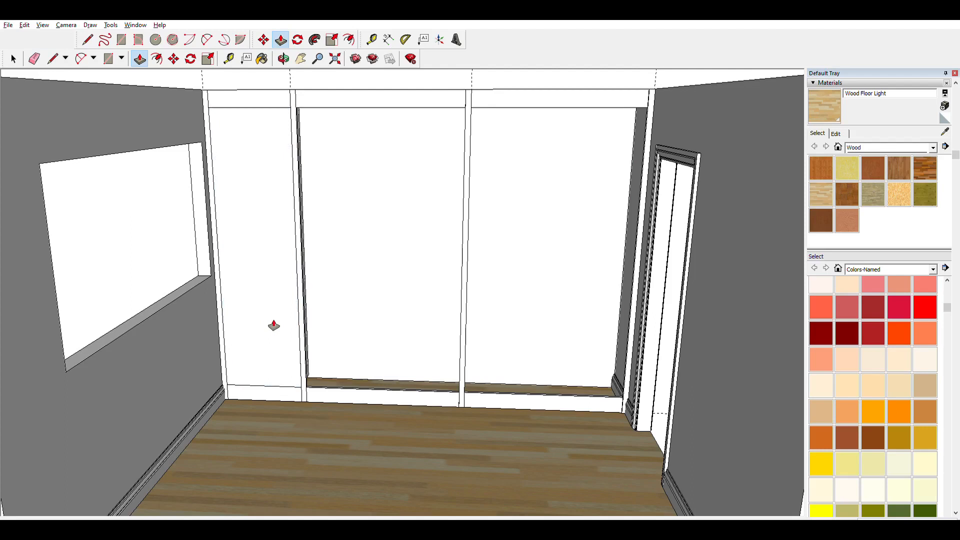
click(276, 326)
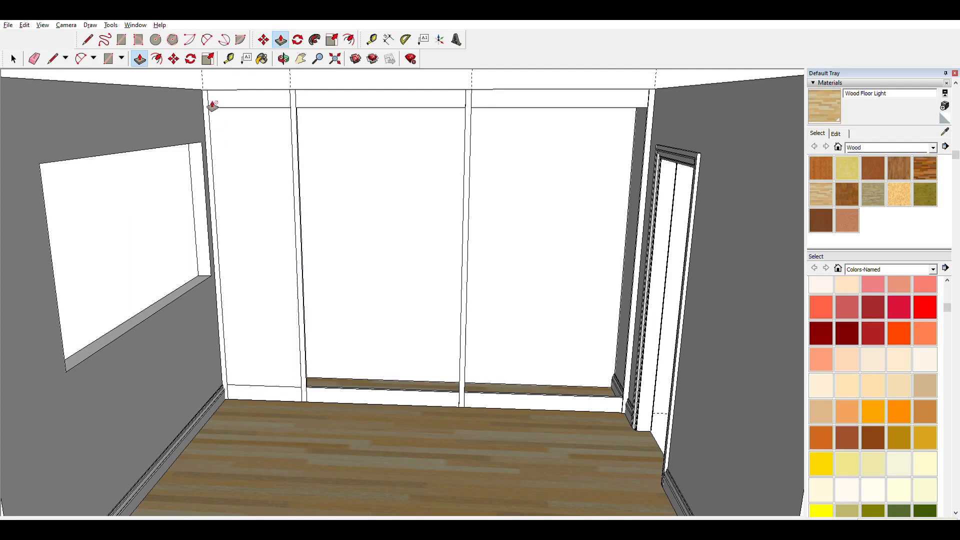
- Try offsetting the window-side door's outline inward to mark its frame, and undo the attempt
click(156, 59)
click(213, 182)
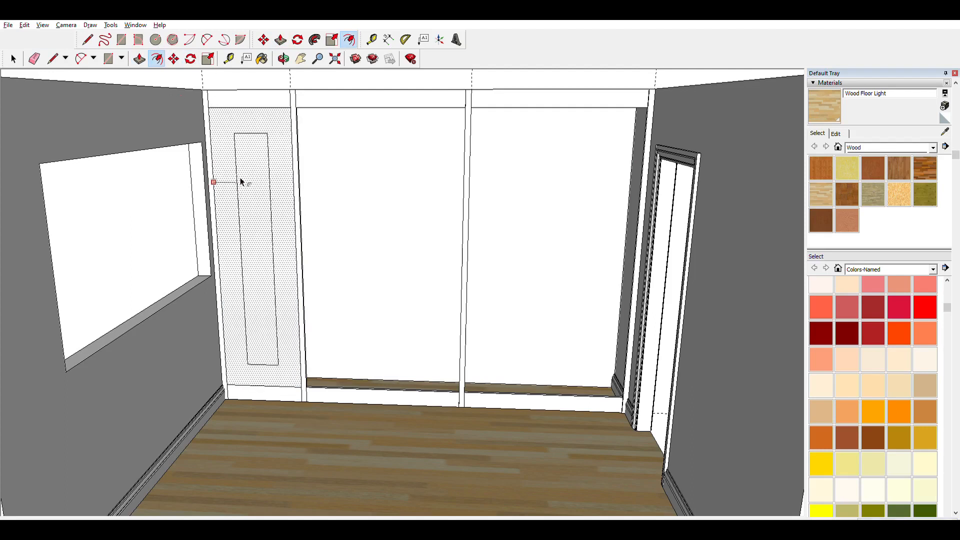
click(238, 183)
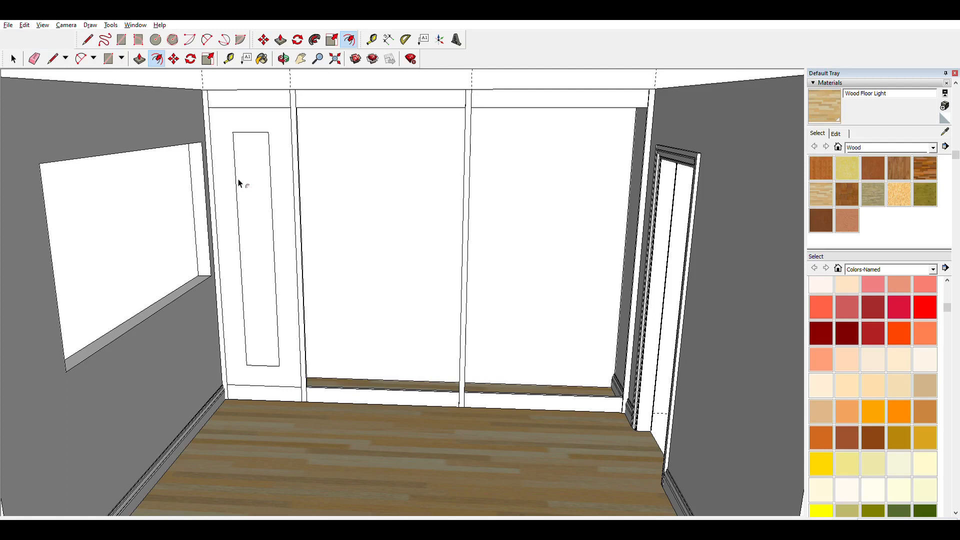
key(ctrl+z)
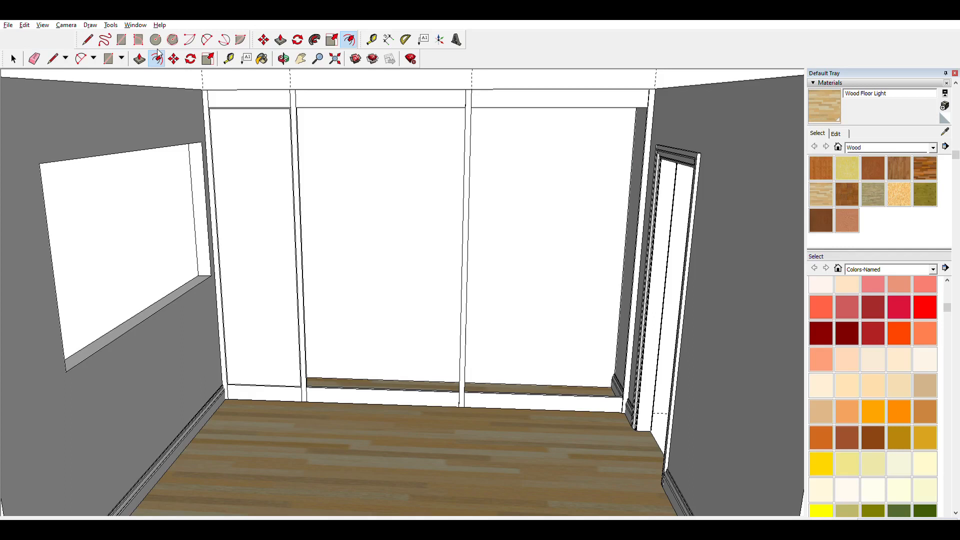
- Offset the window-side door's outline inward and adjust the distance to form an even frame border
click(215, 199)
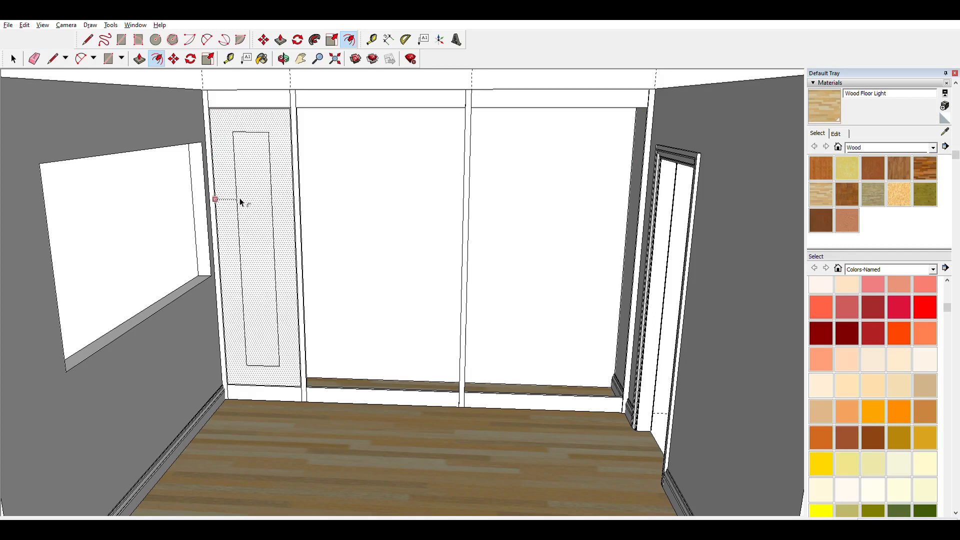
click(240, 202)
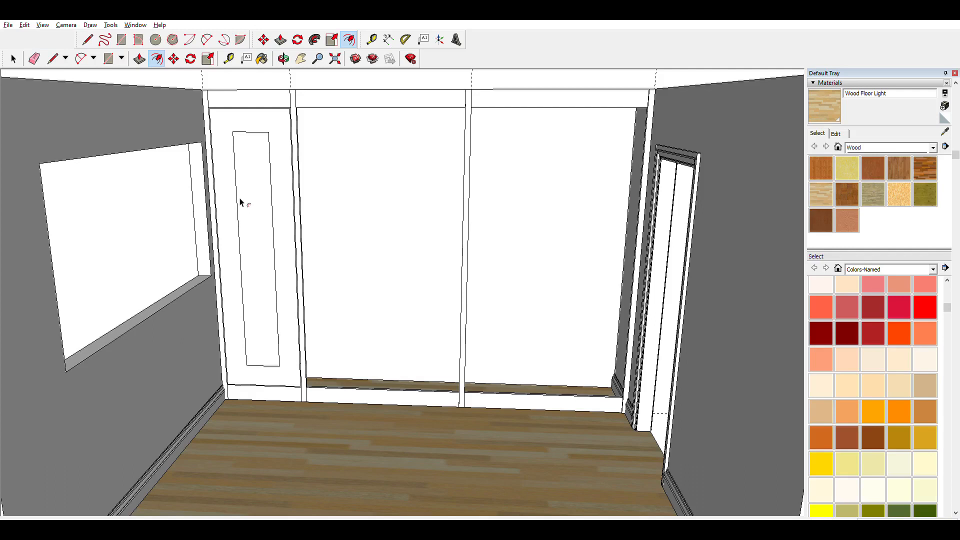
key(Return)
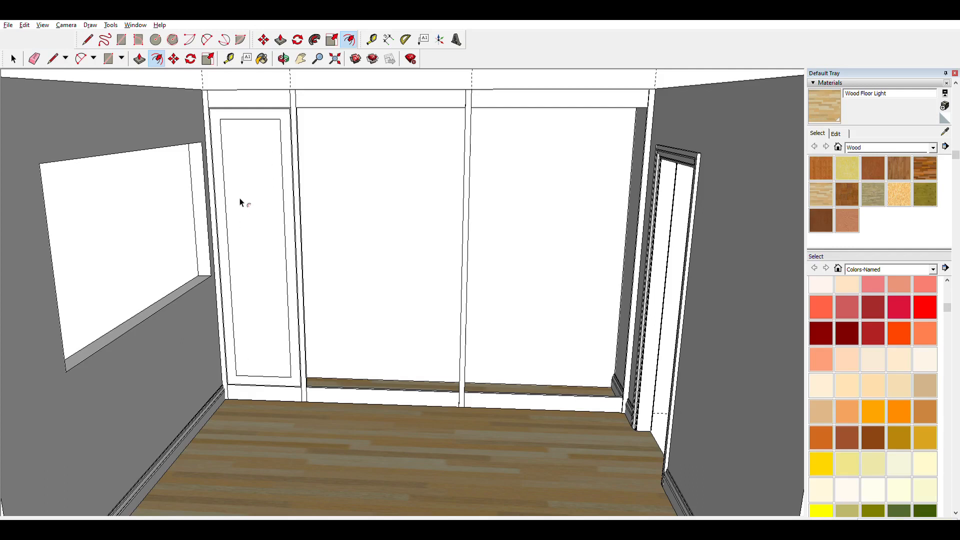
key(Return)
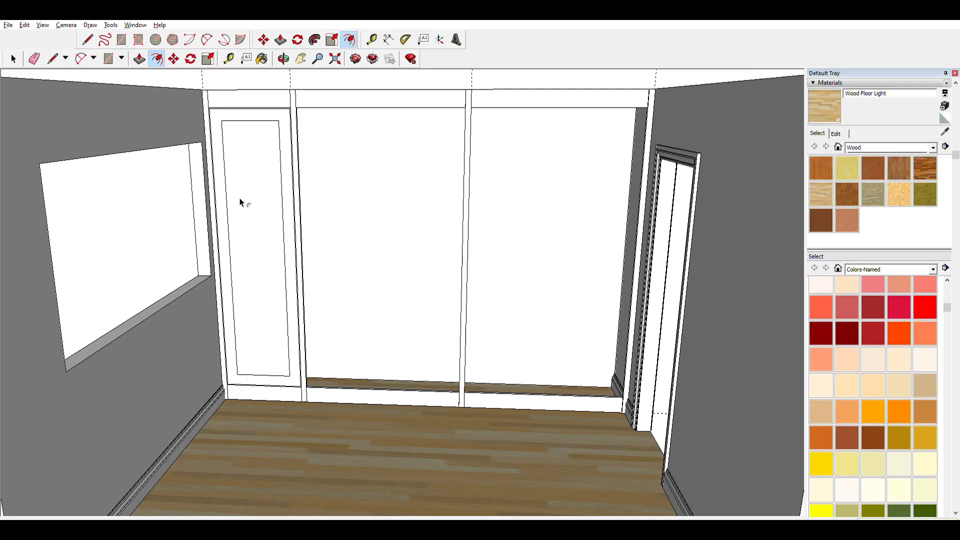
key(Return)
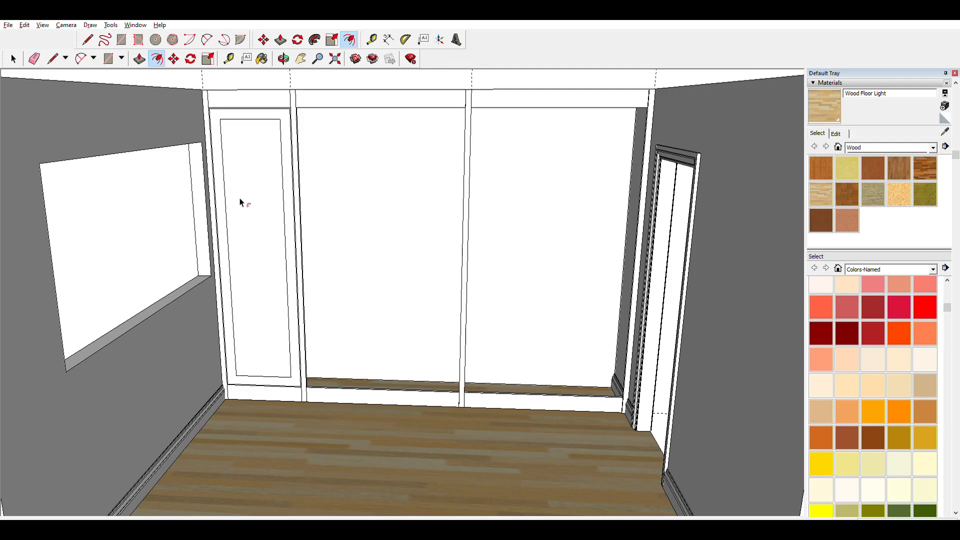
- Place a horizontal guide just above the lower inset edge of the door for a deeper bottom rail
scroll(240, 203, down, 3)
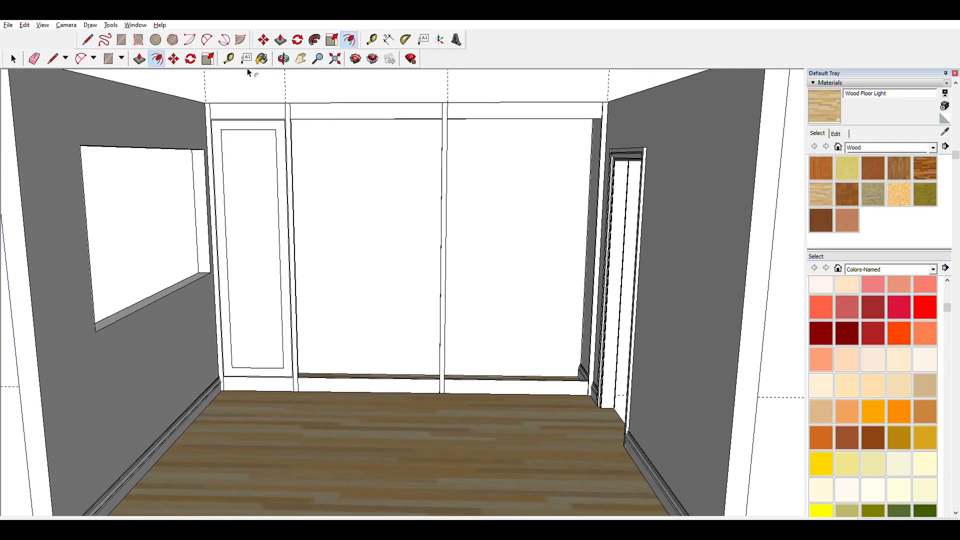
click(229, 58)
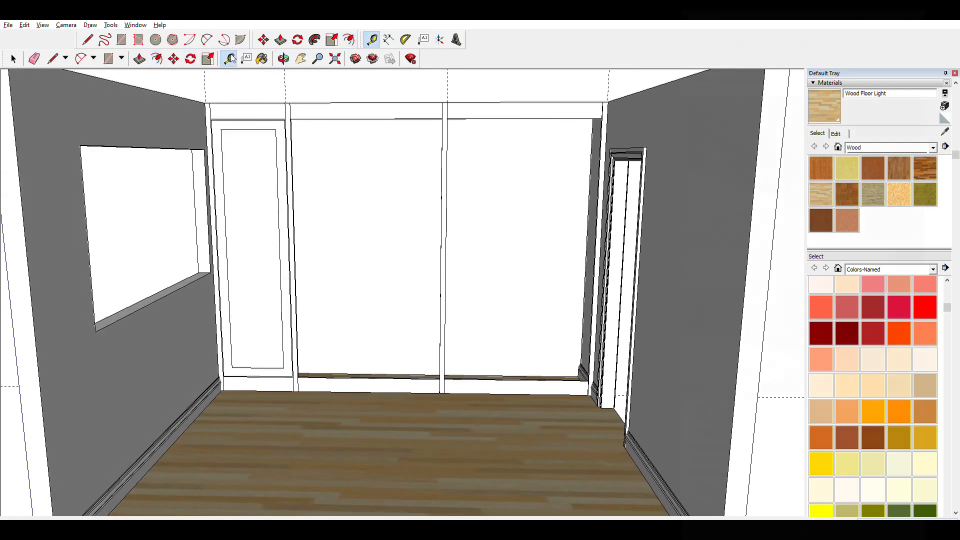
click(281, 373)
click(284, 353)
- Place a horizontal guide across the door, measured up from the floor, to mark the mid rail's height
click(259, 391)
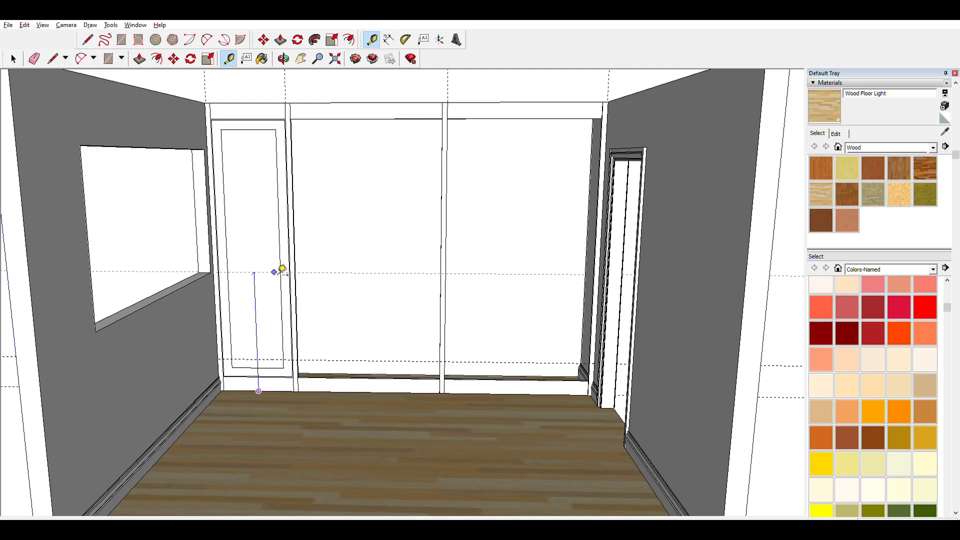
click(282, 269)
click(255, 275)
click(267, 299)
- Draw a mid-rail rectangle below the upper guide and a bottom-rail line along the lower guide
click(122, 39)
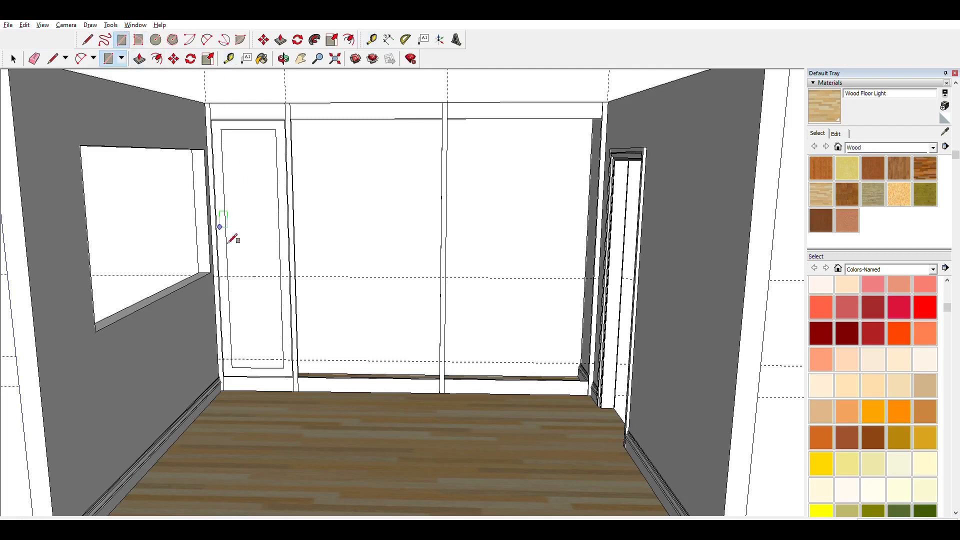
click(227, 276)
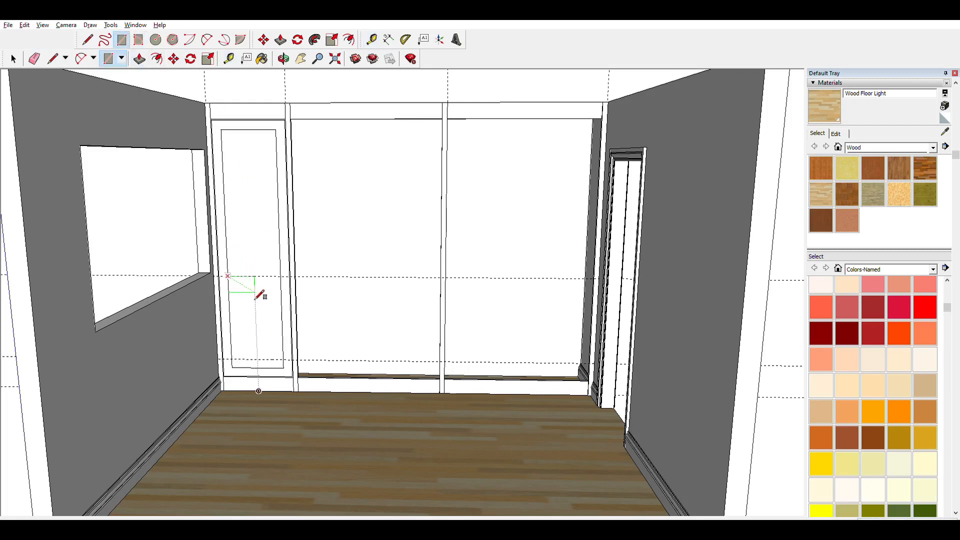
click(283, 297)
click(88, 39)
click(232, 358)
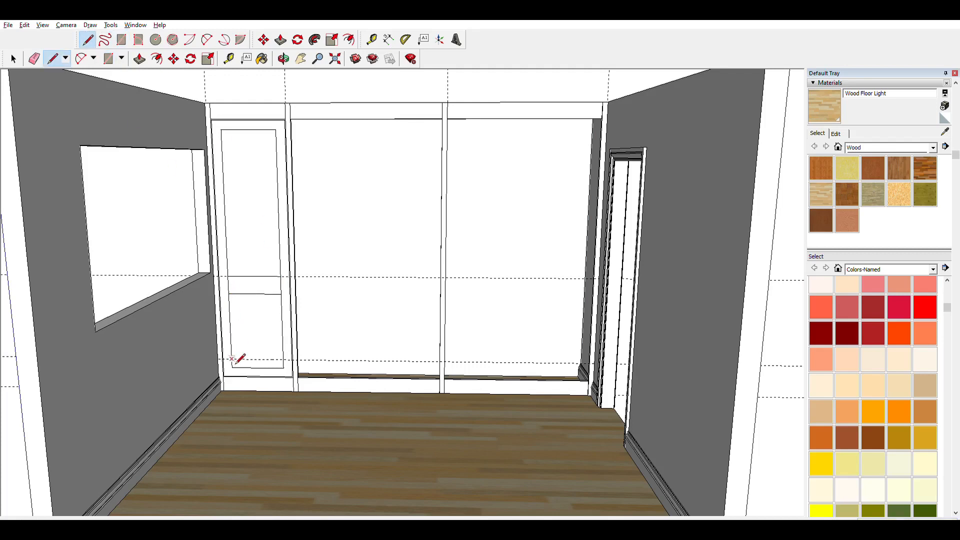
click(283, 358)
- Delete the mid rail's side edges and the leftover inset edges below the bottom-rail line
key(space)
click(229, 285)
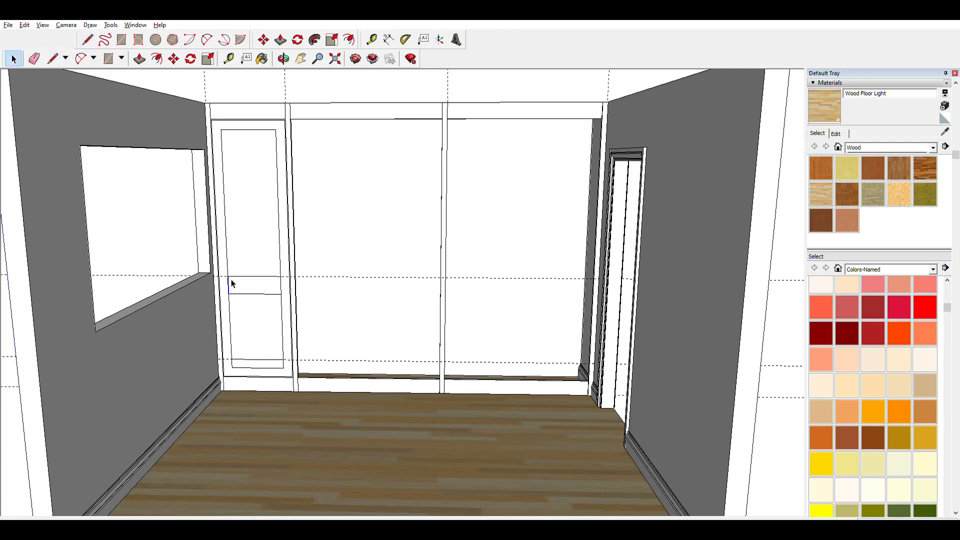
key(Delete)
click(282, 366)
key(Delete)
- Try recessing the door's upper panel, and undo the edits back to the plain inset border
click(140, 58)
click(251, 175)
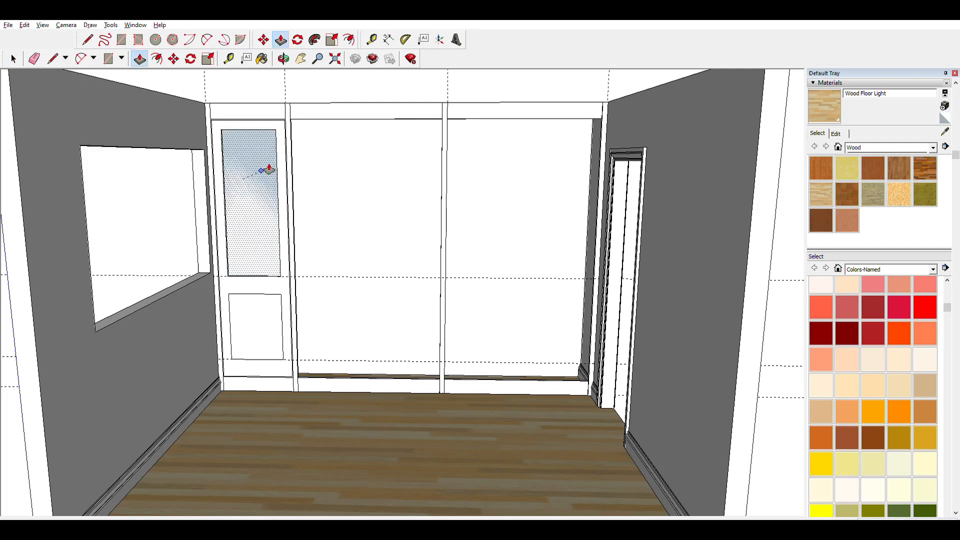
click(257, 172)
middle_drag(257, 172, 242, 298)
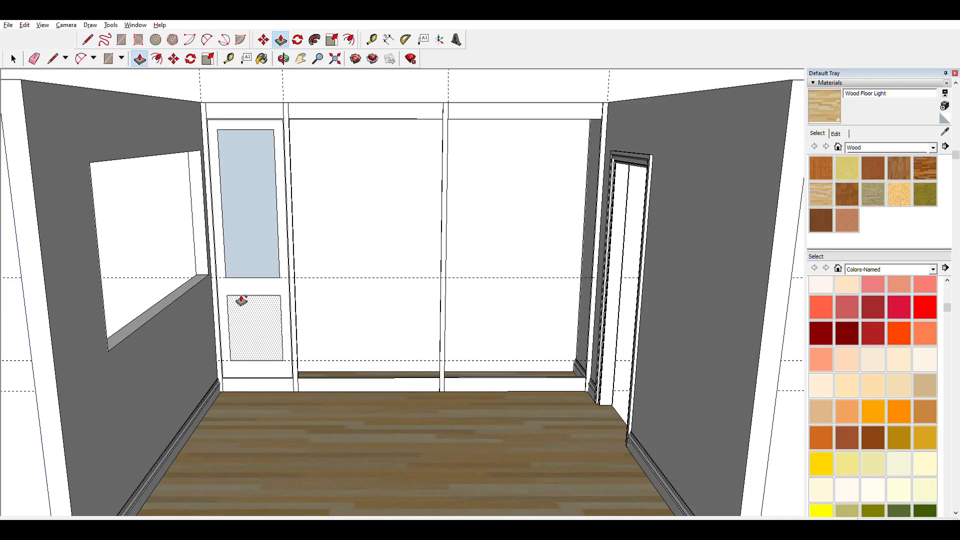
click(242, 299)
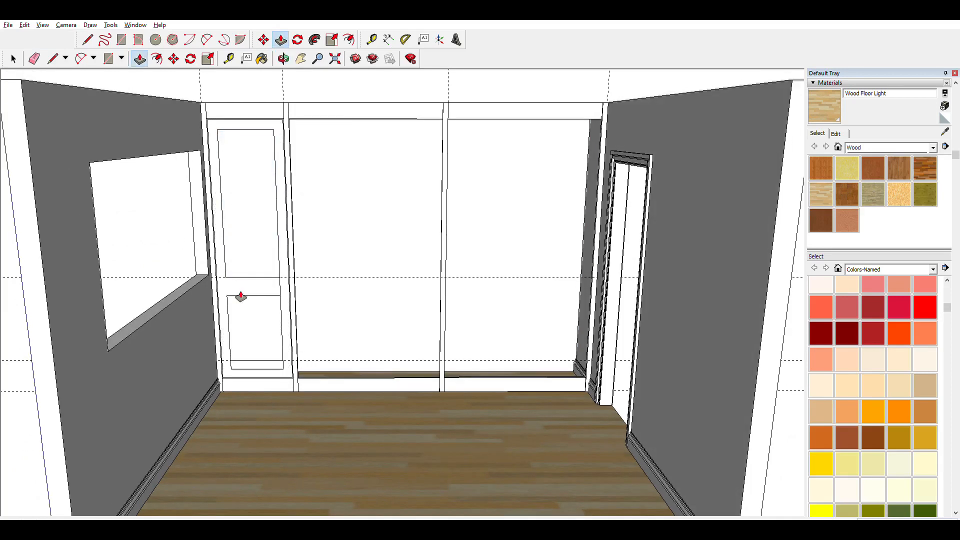
click(241, 296)
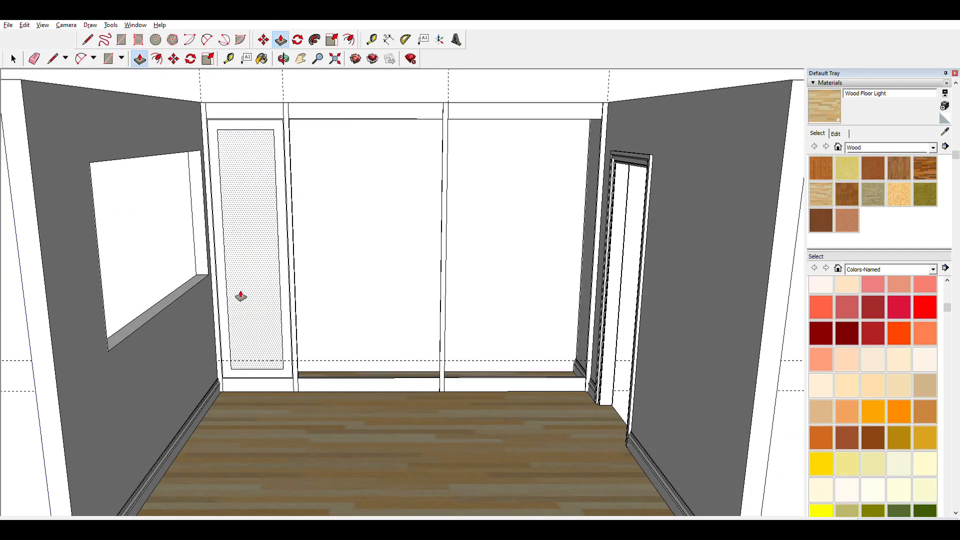
- Place a lower mid-rail guide measured from the floor and draw the mid-rail rectangle beneath it across the door's inset
click(228, 59)
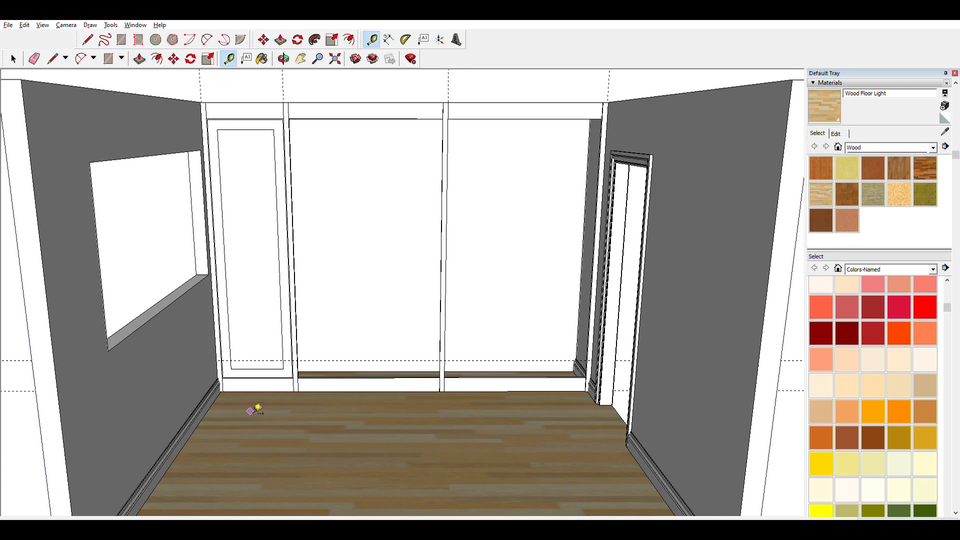
click(258, 391)
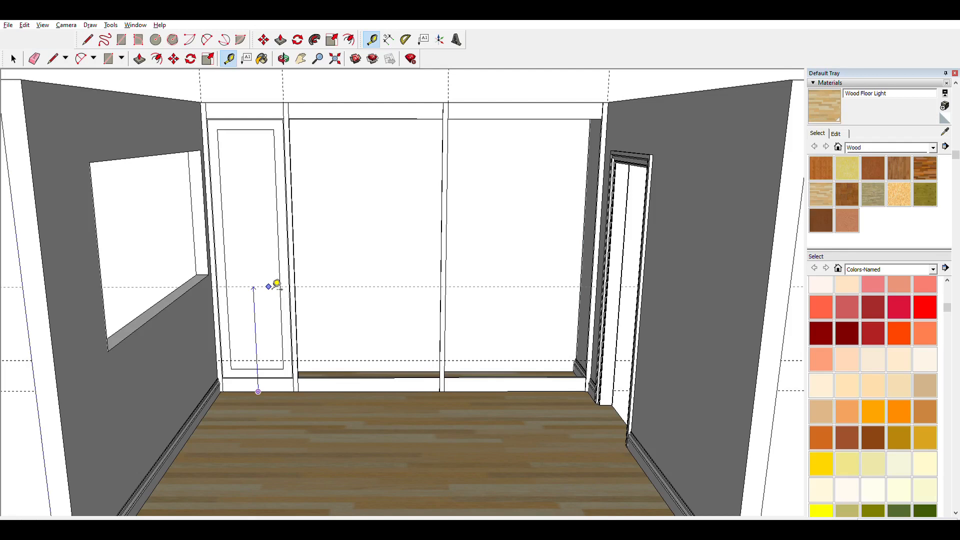
click(276, 285)
click(121, 40)
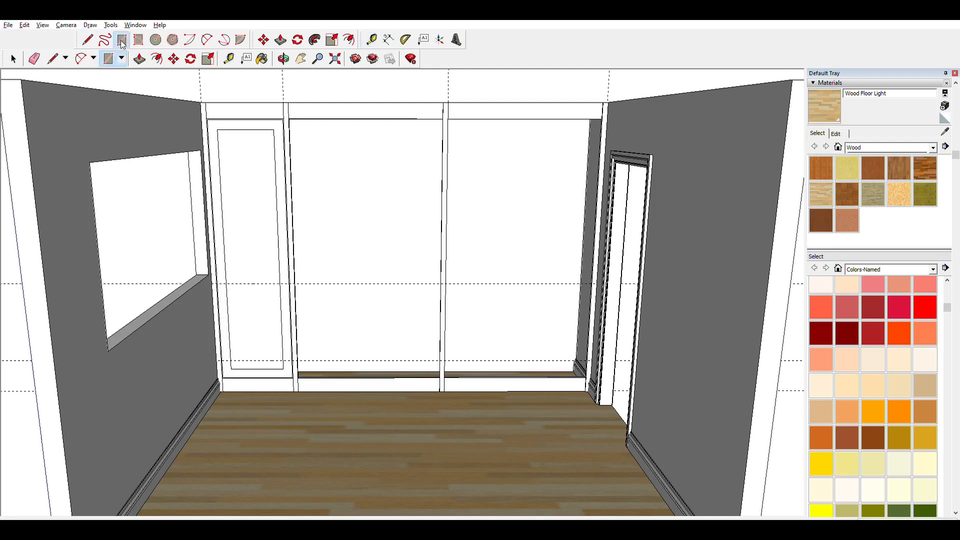
click(226, 283)
click(281, 307)
- Remove the mid rail's side edges and raise the lower panel's bottom edge to the guide, deleting leftover lines
key(space)
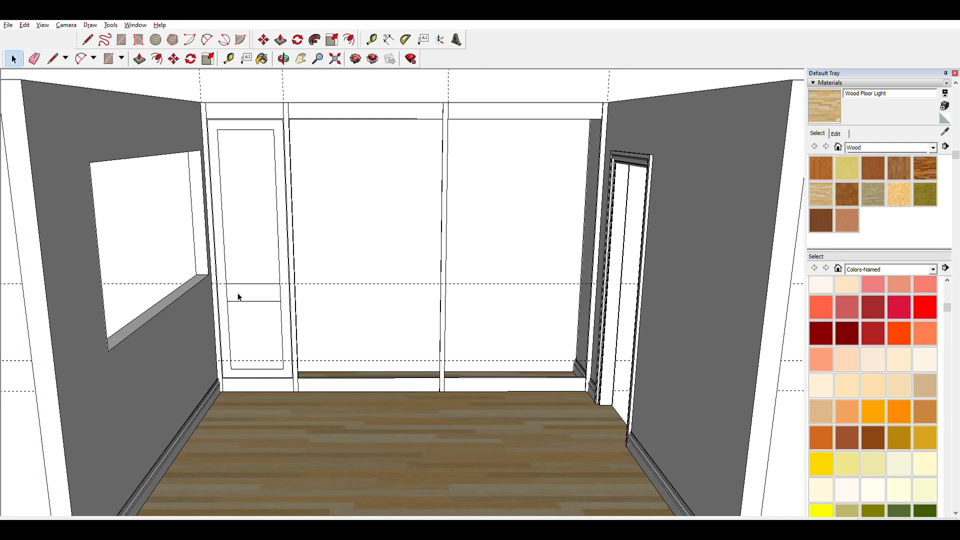
key(l)
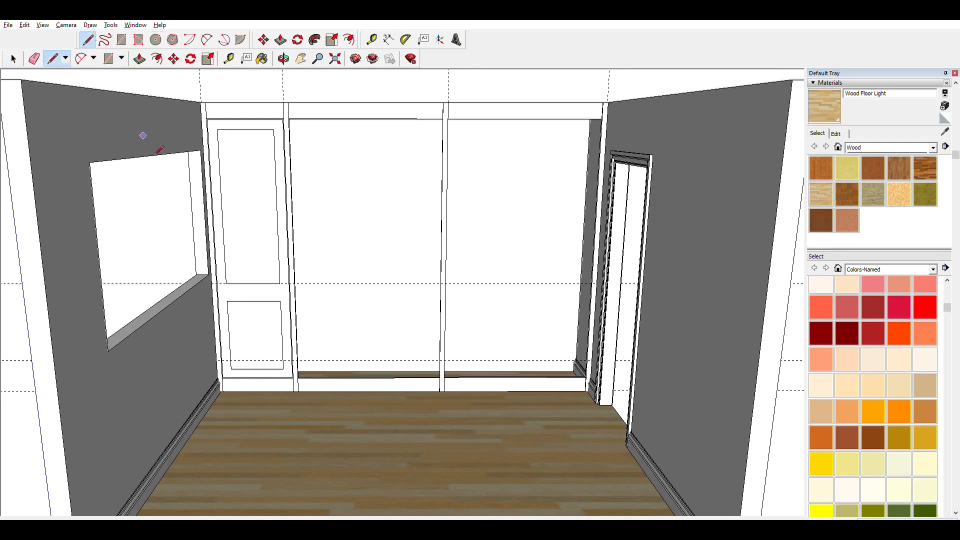
key(space)
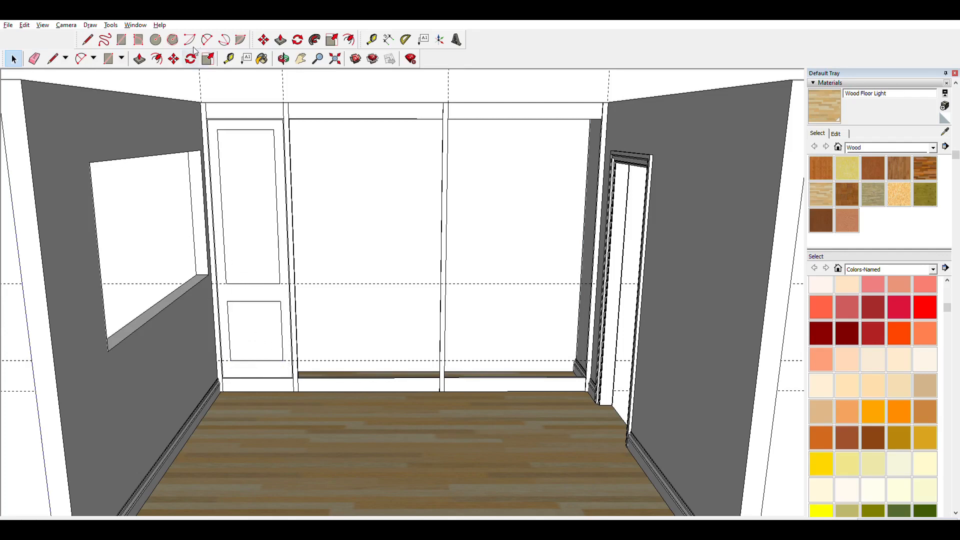
- Recess the door's upper and lower panels by the same depth with Push/Pull
click(156, 58)
click(140, 58)
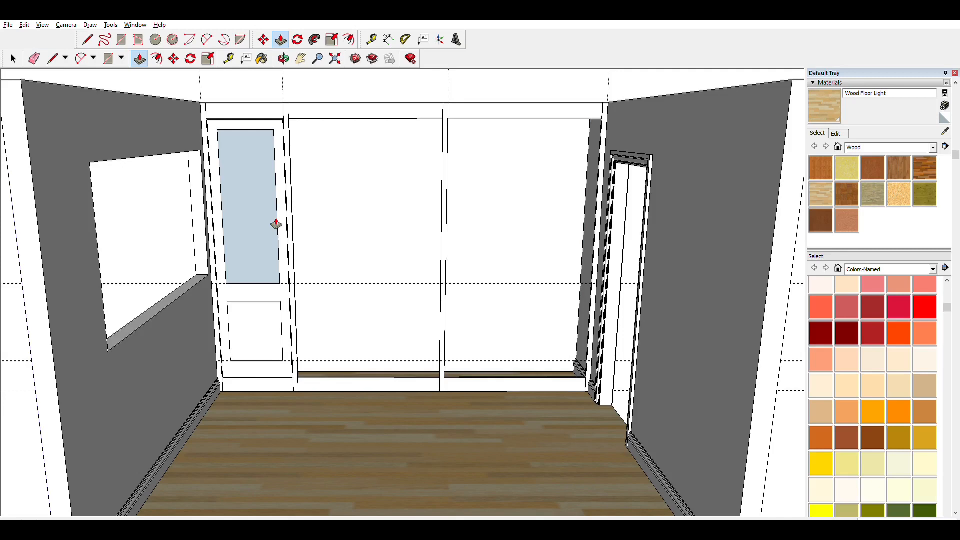
key(Return)
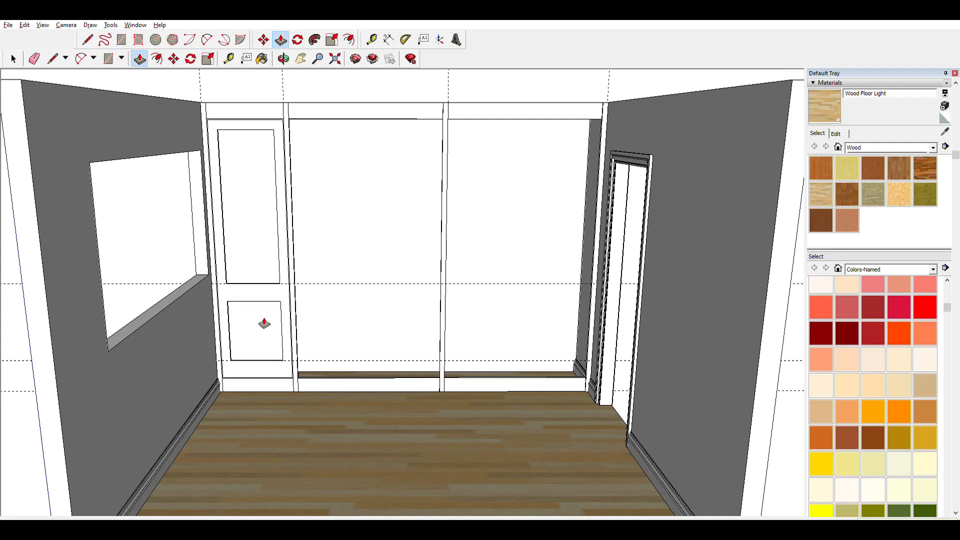
- Select the whole window-side door with its panels and make it a group
key(space)
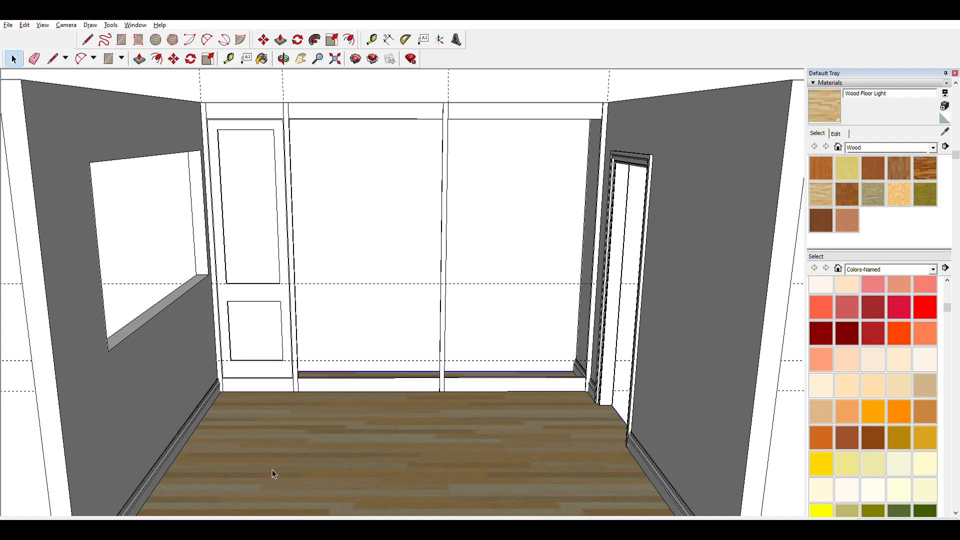
triple_click(260, 280)
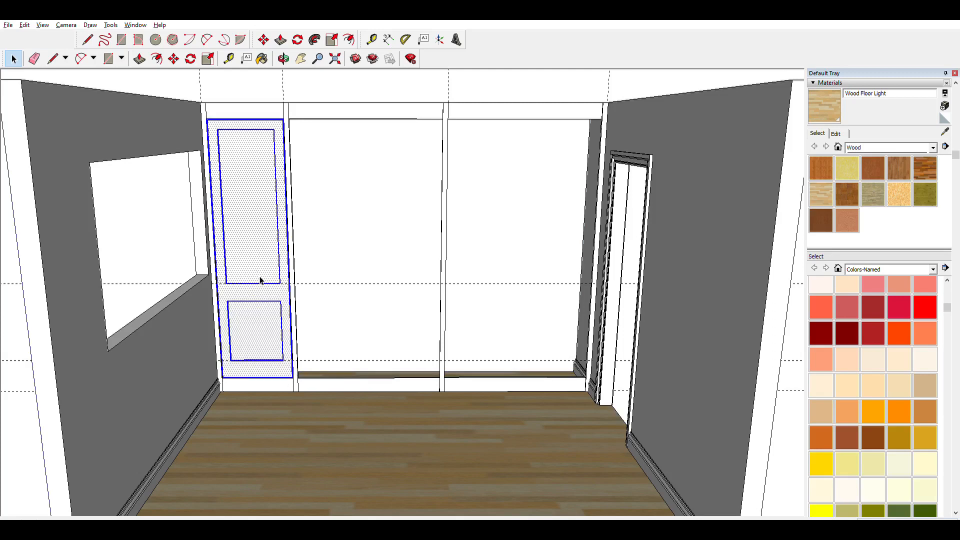
click(310, 372)
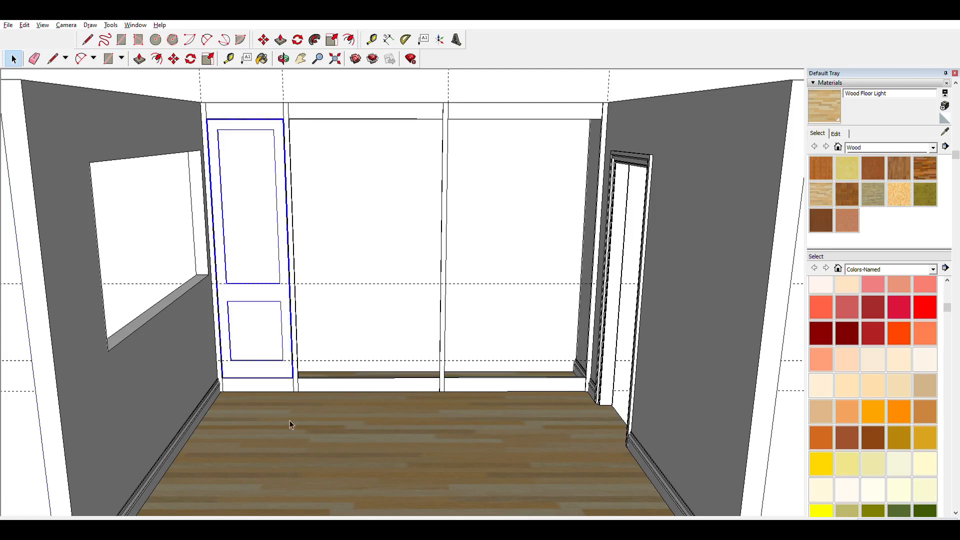
- Copy the window-side door group twice into the middle bay so the two doors sit side by side
click(274, 334)
key(m)
click(222, 378)
key(ctrl)
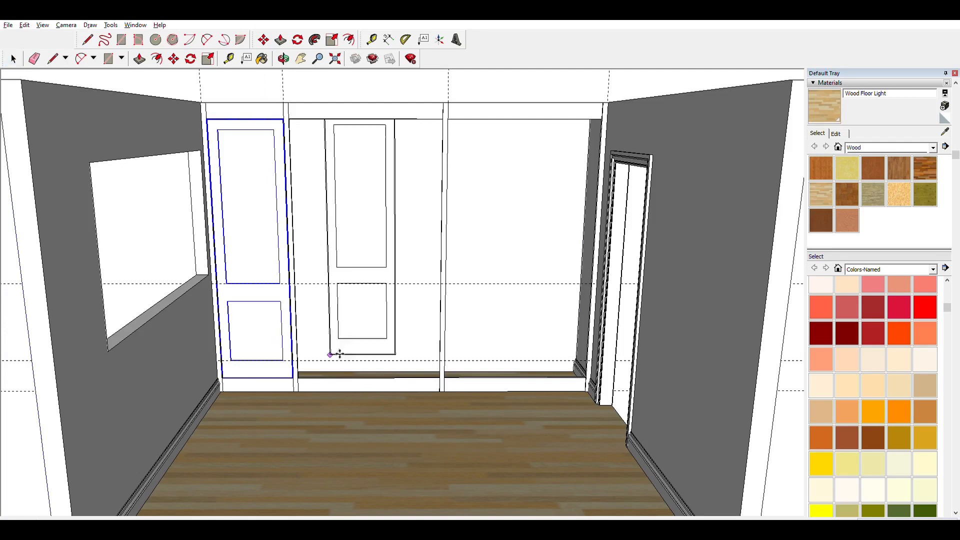
click(306, 376)
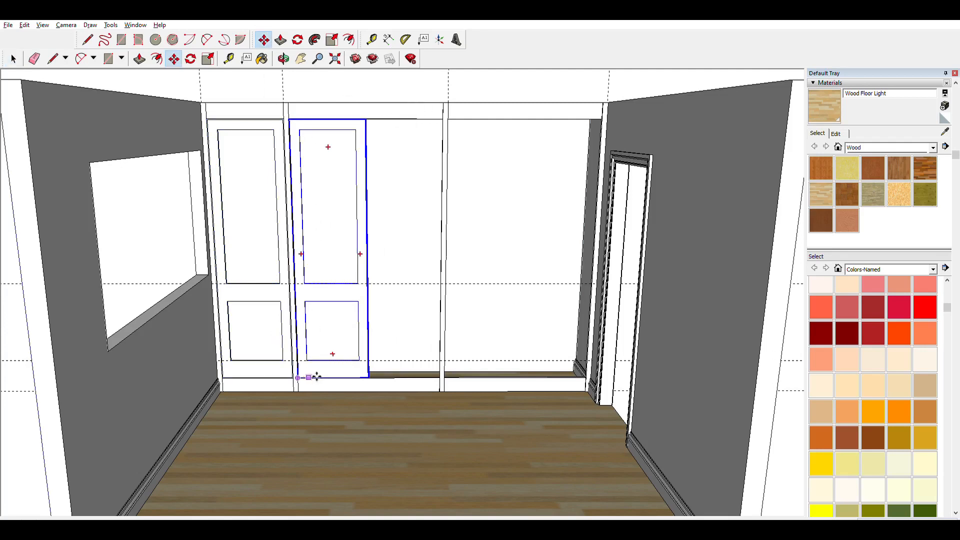
key(ctrl)
click(320, 373)
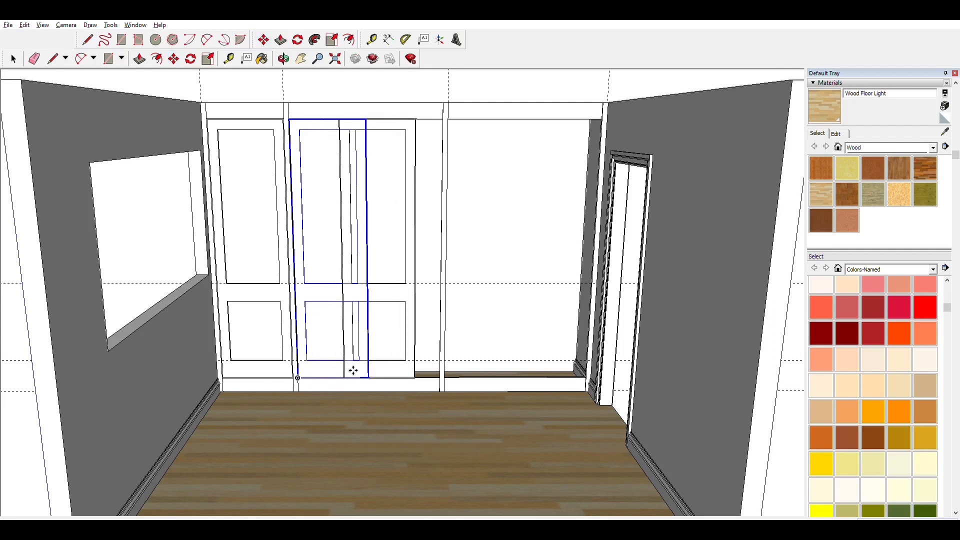
click(378, 370)
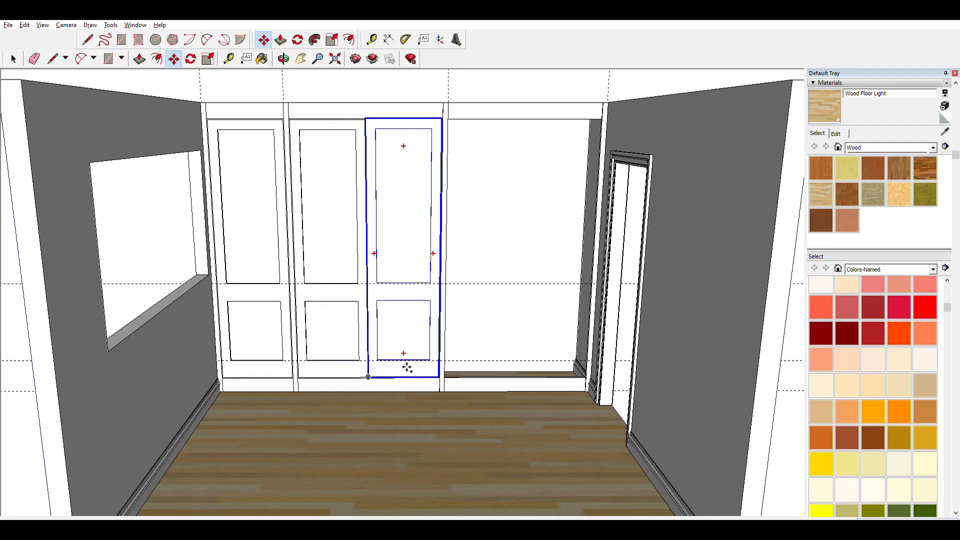
- Copy the panelled door twice more to fill the bay nearest the room door, side by side
key(ctrl)
click(407, 369)
click(454, 371)
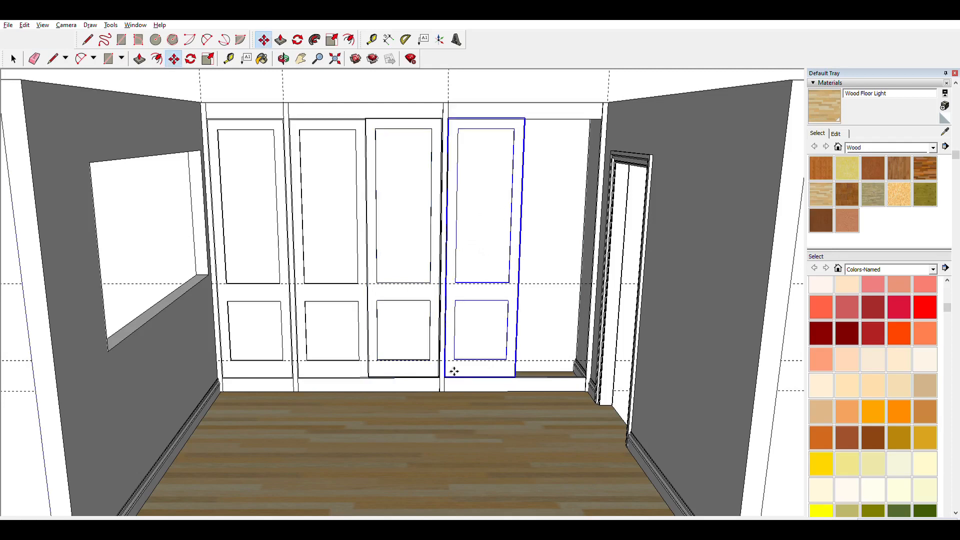
key(ctrl)
click(454, 372)
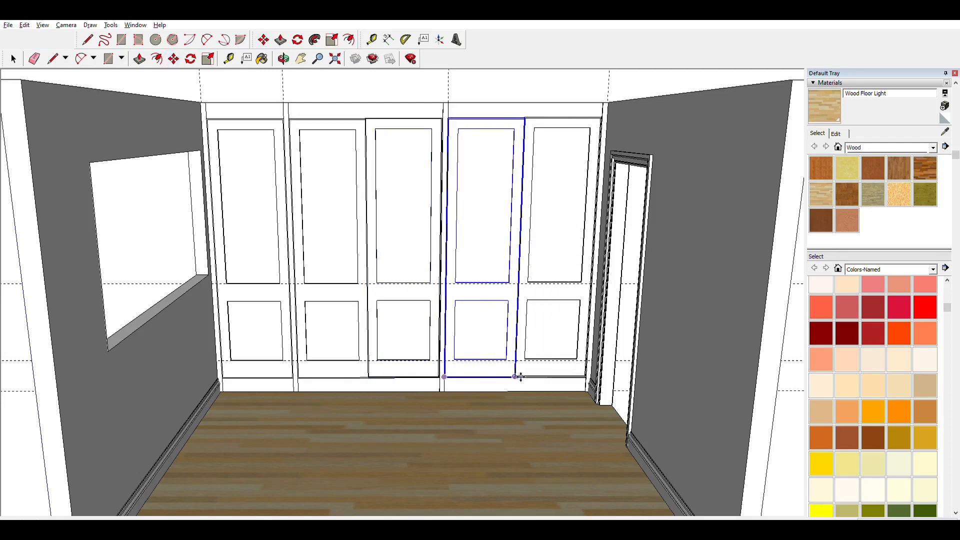
click(527, 376)
key(space)
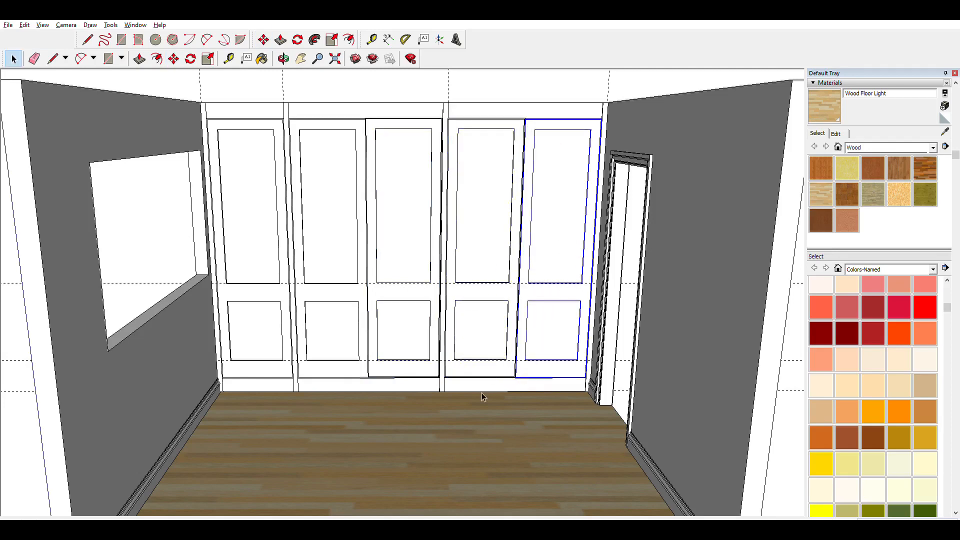
- Delete the fourth door from the window and place a replacement copy snapped to its opening's lower corner at the post
middle_drag(437, 378, 385, 385)
scroll(476, 342, up, 3)
middle_drag(476, 343, 454, 400)
key(o)
drag(440, 405, 407, 420)
key(space)
click(454, 381)
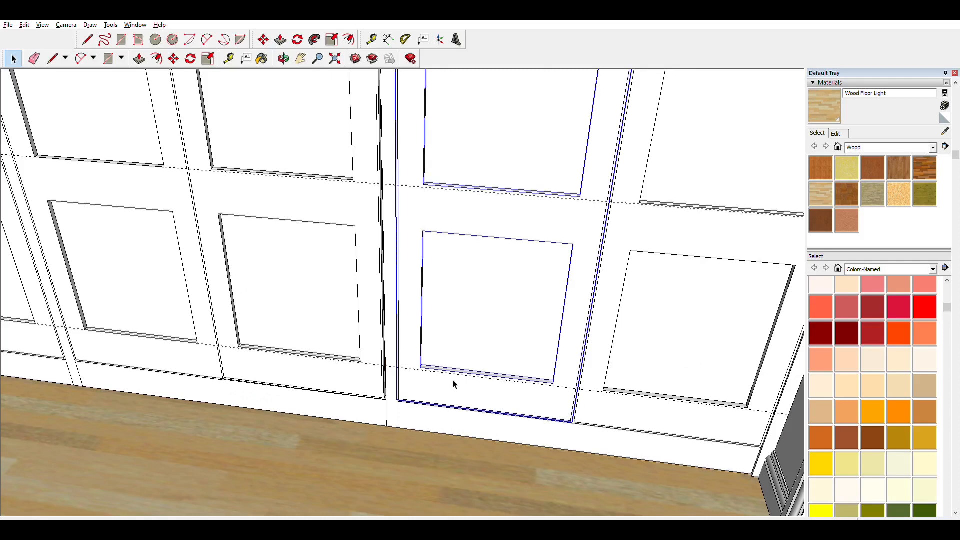
key(Delete)
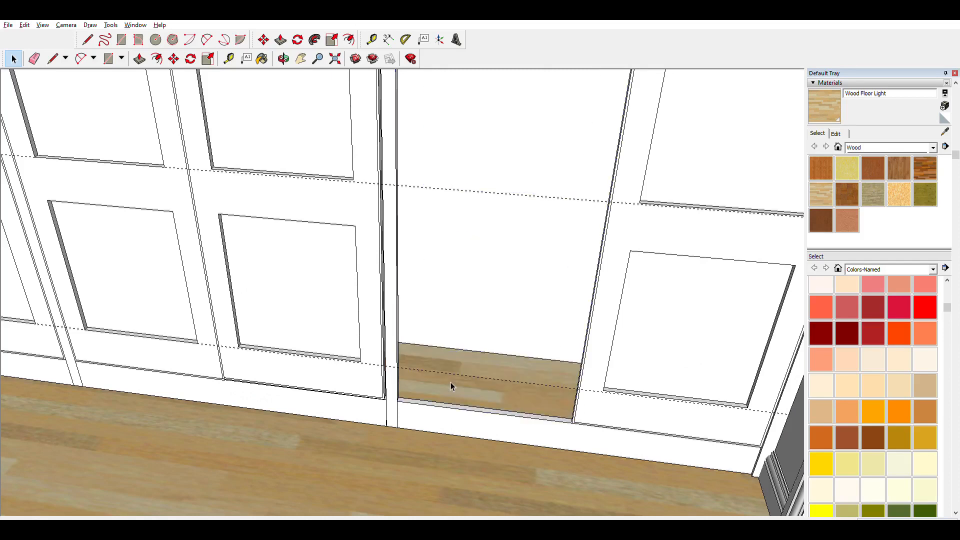
key(m)
middle_drag(407, 381, 451, 415)
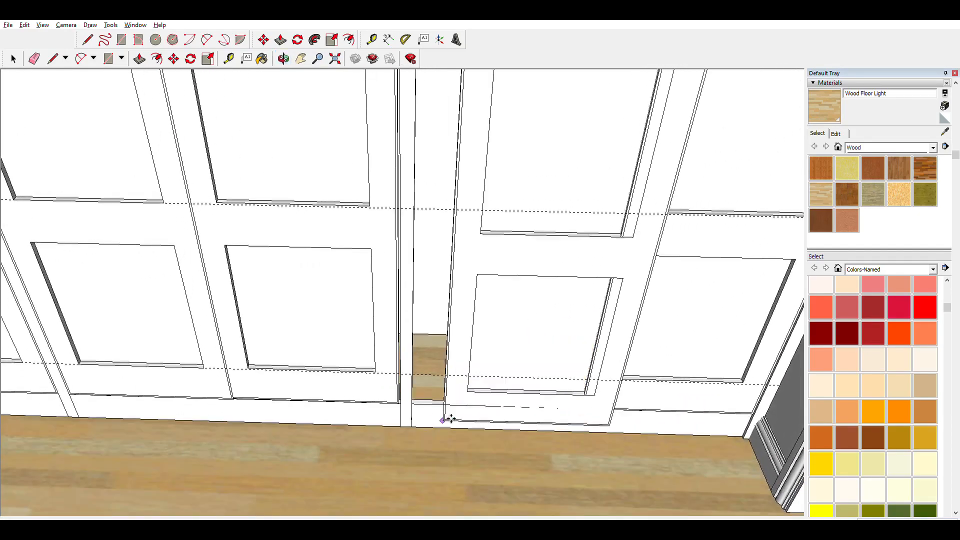
click(415, 402)
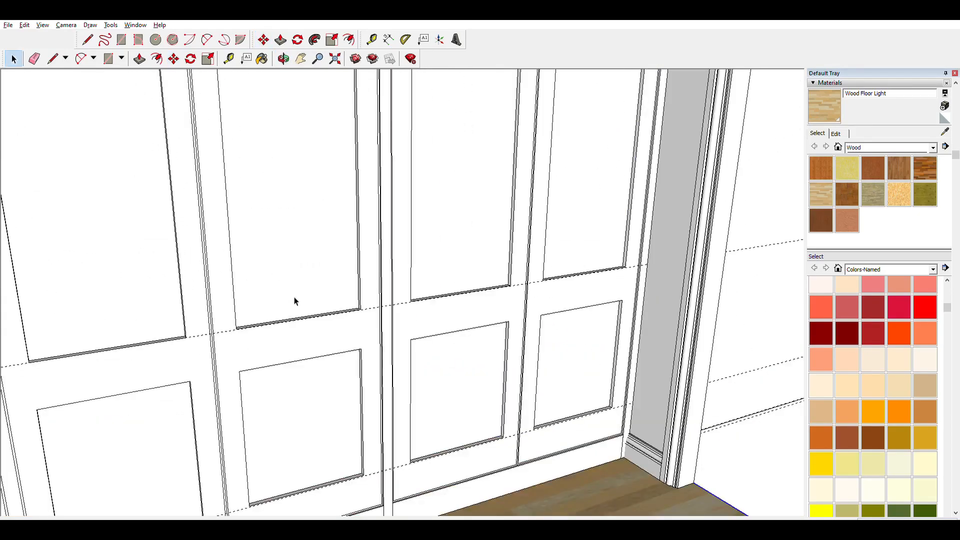
- Delete all construction guides from the model
scroll(272, 270, down, 3)
scroll(272, 270, up, 2)
scroll(272, 270, down, 5)
middle_drag(272, 270, 155, 263)
scroll(155, 261, up, 3)
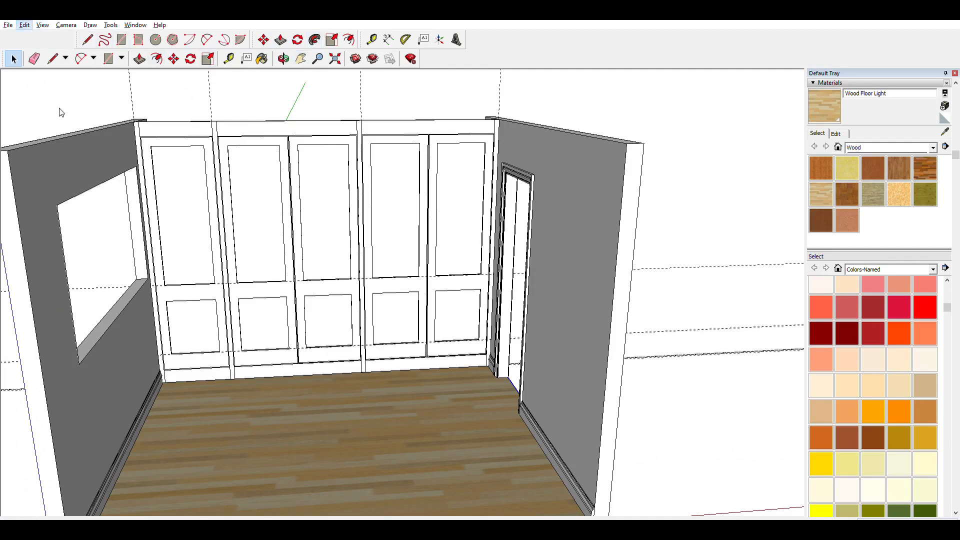
- Measure across the top rail of the middle bay from post to post with the Tape Measure
middle_drag(191, 135, 483, 268)
middle_click(219, 159)
scroll(484, 265, up, 3)
click(229, 59)
click(341, 255)
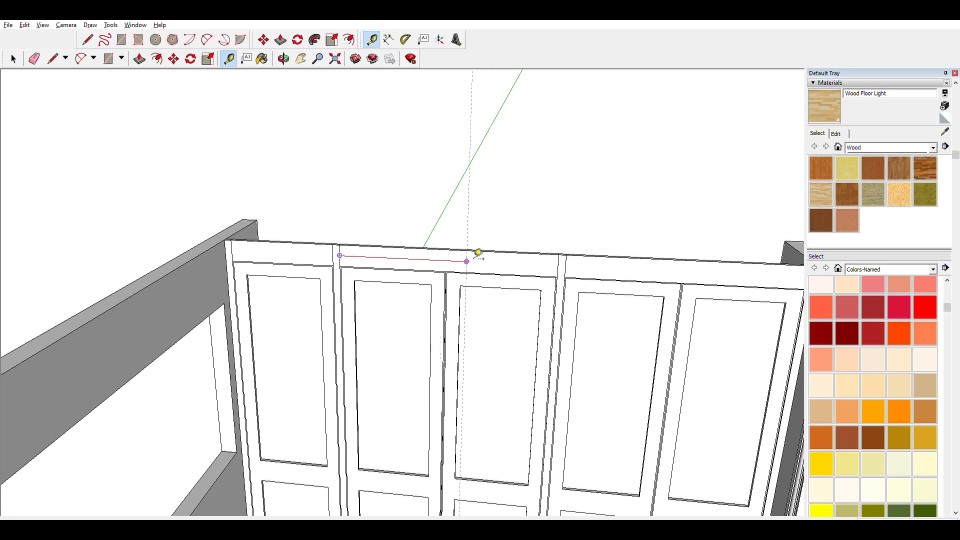
click(562, 258)
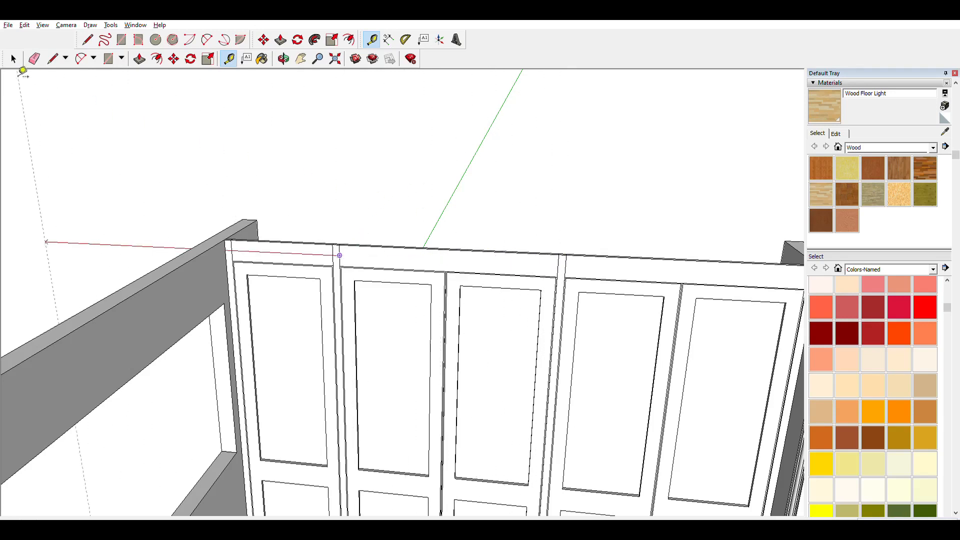
click(14, 60)
- Examine the cupboard front and its top edge where it meets the window wall
middle_drag(348, 306, 381, 255)
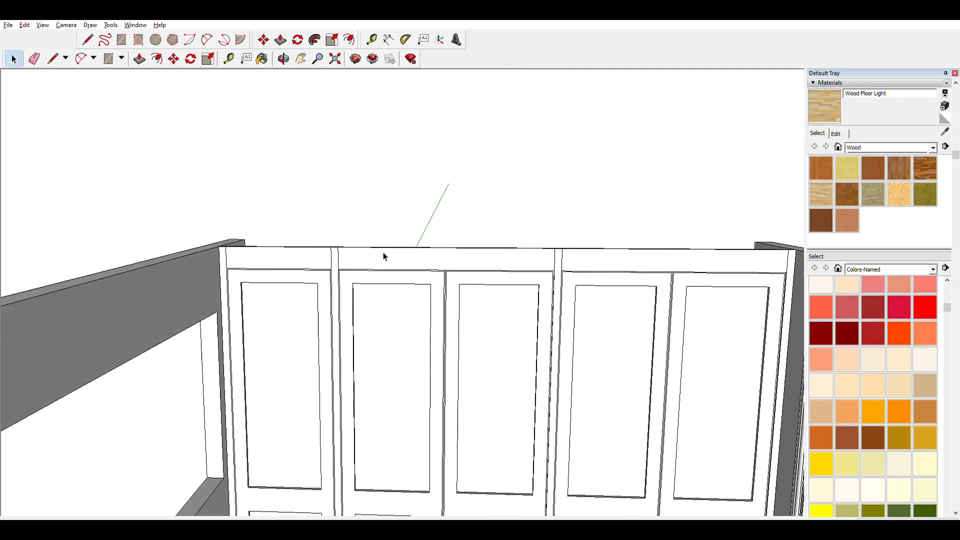
scroll(408, 296, down, 5)
middle_drag(411, 311, 409, 266)
scroll(416, 313, up, 3)
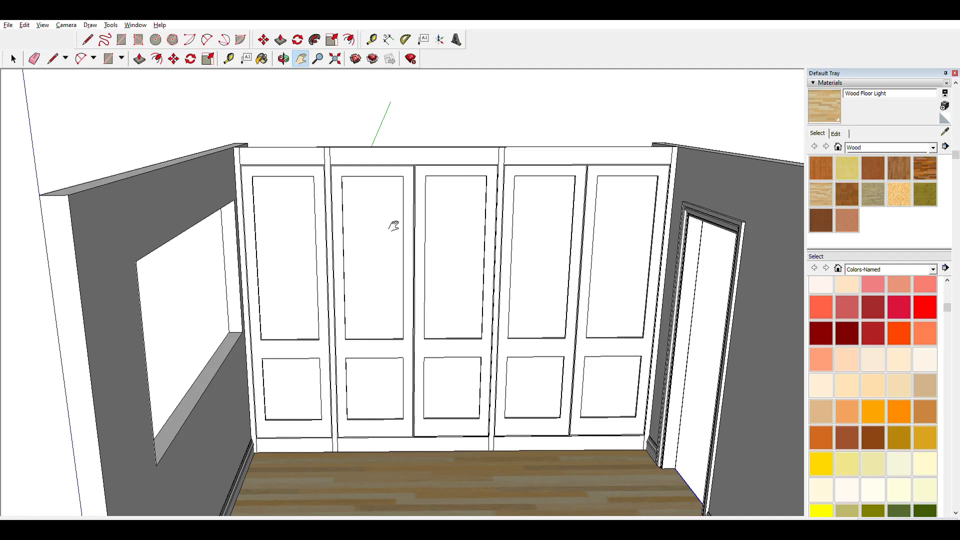
key(o)
drag(375, 265, 382, 286)
key(h)
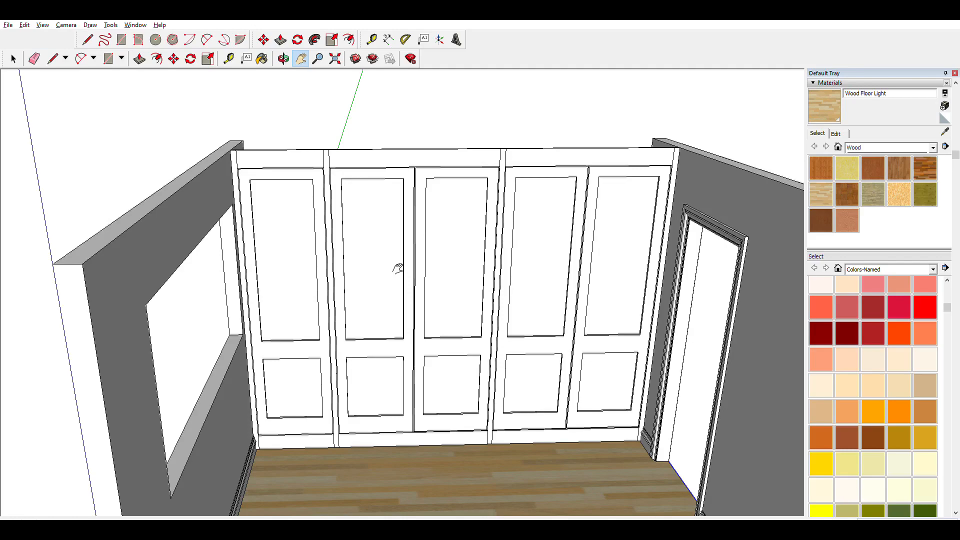
middle_drag(396, 225, 272, 230)
scroll(287, 180, up, 3)
drag(288, 181, 317, 243)
middle_drag(318, 243, 268, 202)
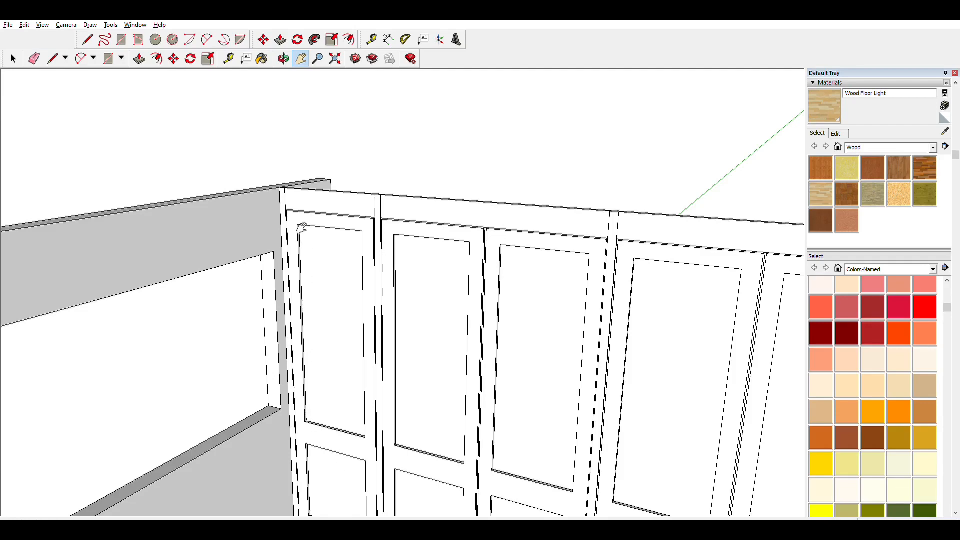
drag(347, 261, 403, 312)
mouse_move(413, 307)
middle_down()
mouse_move(560, 285)
mouse_move(548, 307)
mouse_move(424, 314)
mouse_move(403, 305)
middle_up()
scroll(535, 278, down, 3)
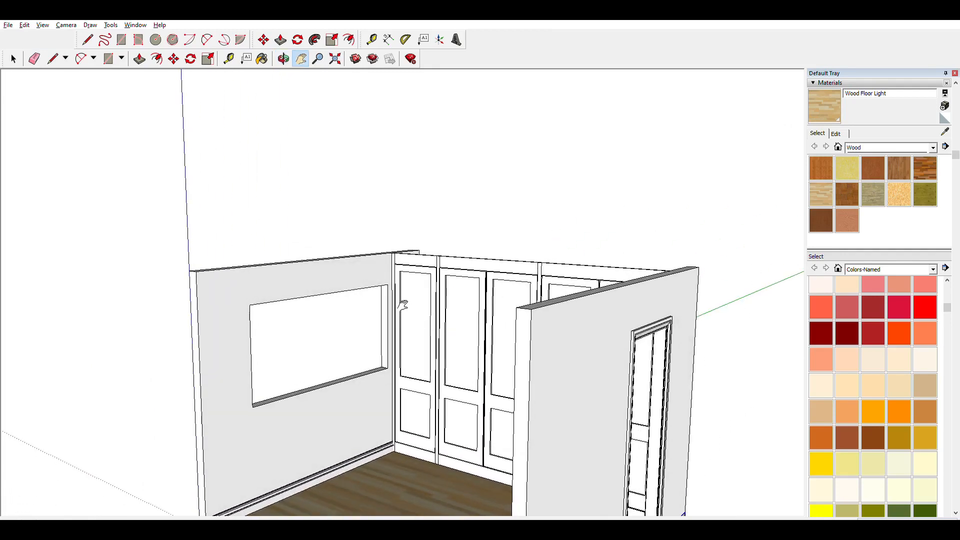
scroll(401, 298, up, 3)
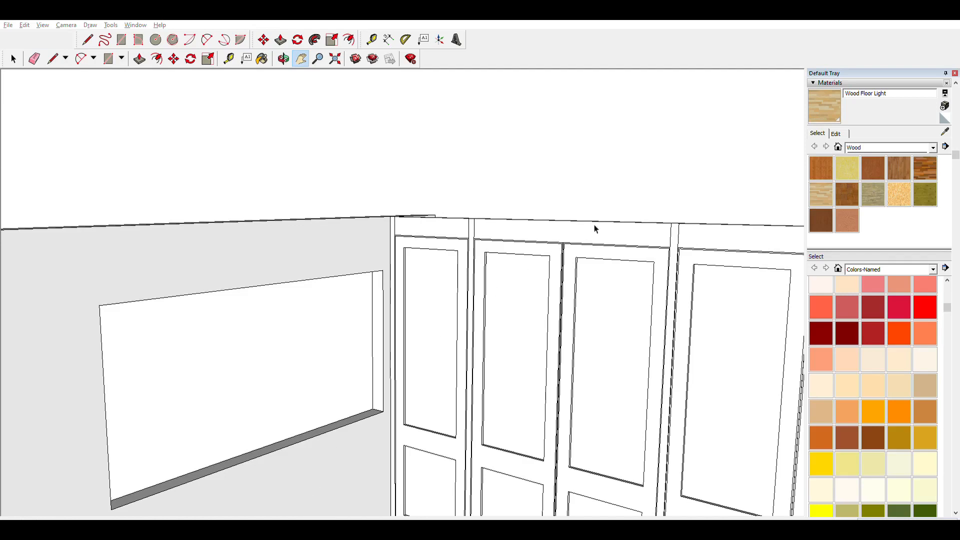
- Move the small cornice profile out past the window wall, clear of the cupboard
key(m)
key(q)
middle_drag(336, 253, 367, 240)
key(m)
click(303, 245)
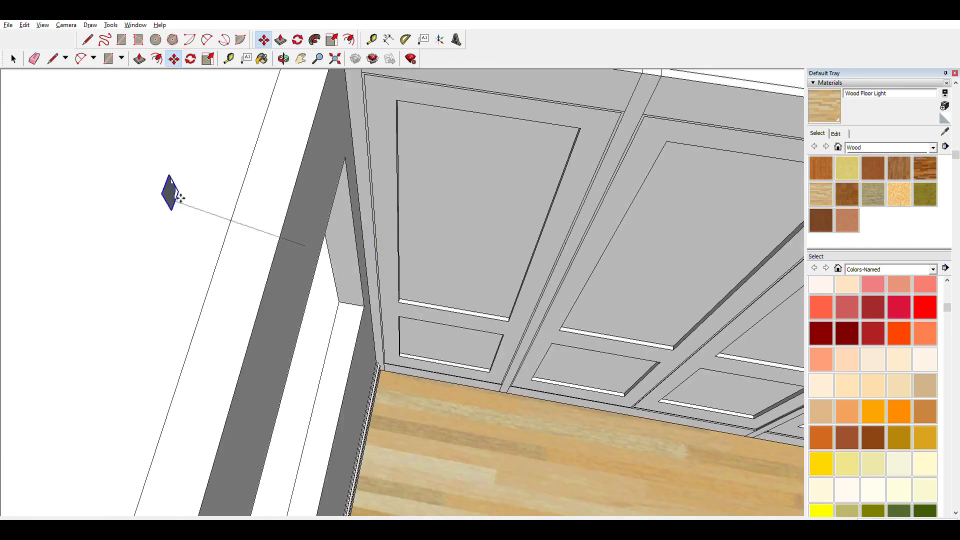
click(205, 212)
- Position the cornice profile on the cupboard's top front corner where it meets the window wall
middle_drag(205, 212, 173, 233)
key(q)
middle_drag(130, 270, 108, 290)
shift+middle_drag(108, 289, 82, 336)
click(174, 59)
click(146, 239)
click(348, 152)
key(space)
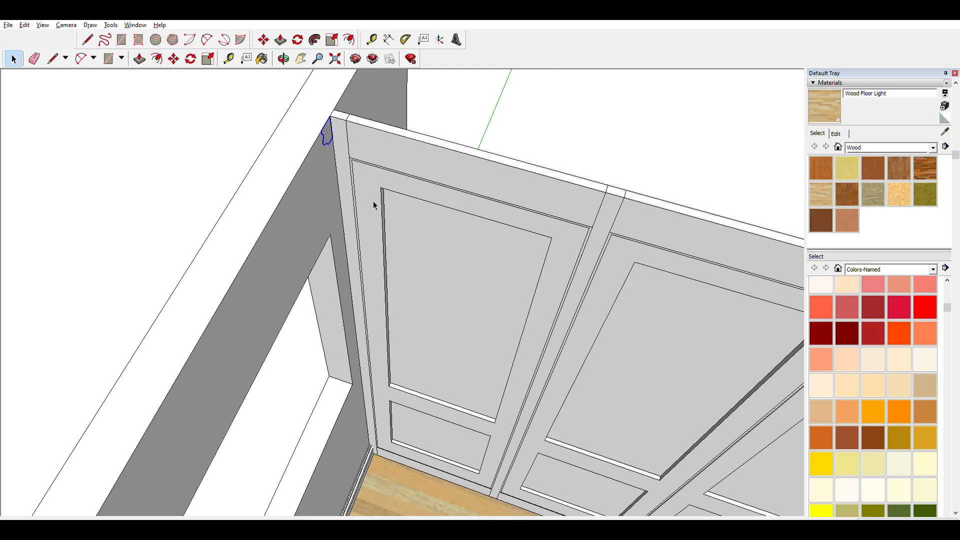
- Extrude the cornice profile across the full width of the cupboard with Push/Pull and group it
key(p)
click(328, 133)
click(625, 213)
scroll(628, 214, down, 5)
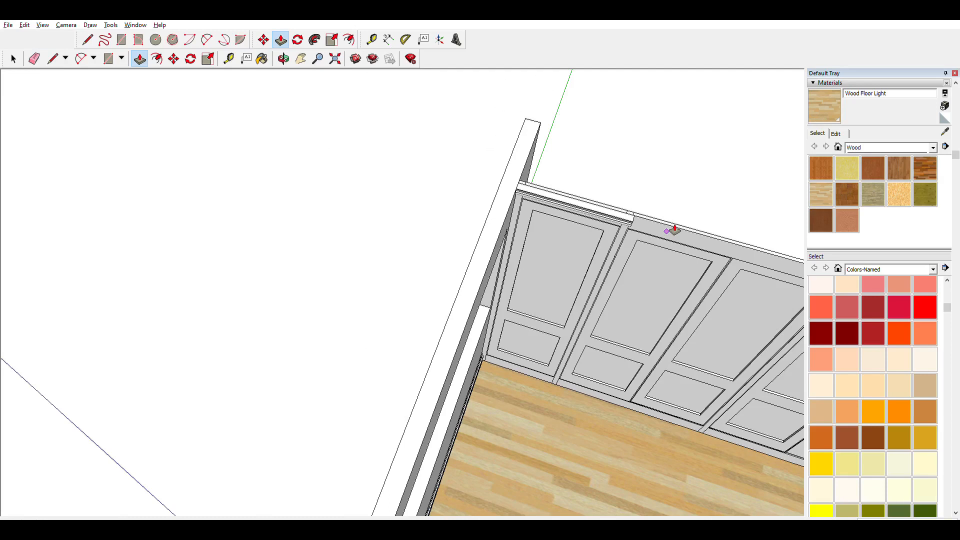
key(Return)
key(space)
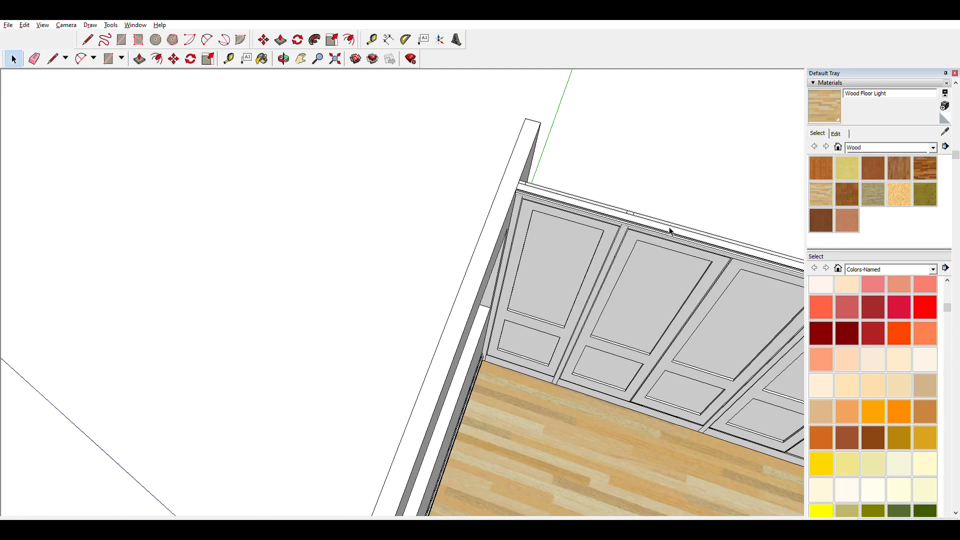
click(670, 230)
key(ctrl+g)
click(492, 256)
- Rotate the window-side door open into the room about its edge at the window wall
scroll(553, 273, down, 5)
middle_drag(553, 273, 487, 101)
scroll(682, 267, up, 6)
middle_drag(683, 268, 797, 280)
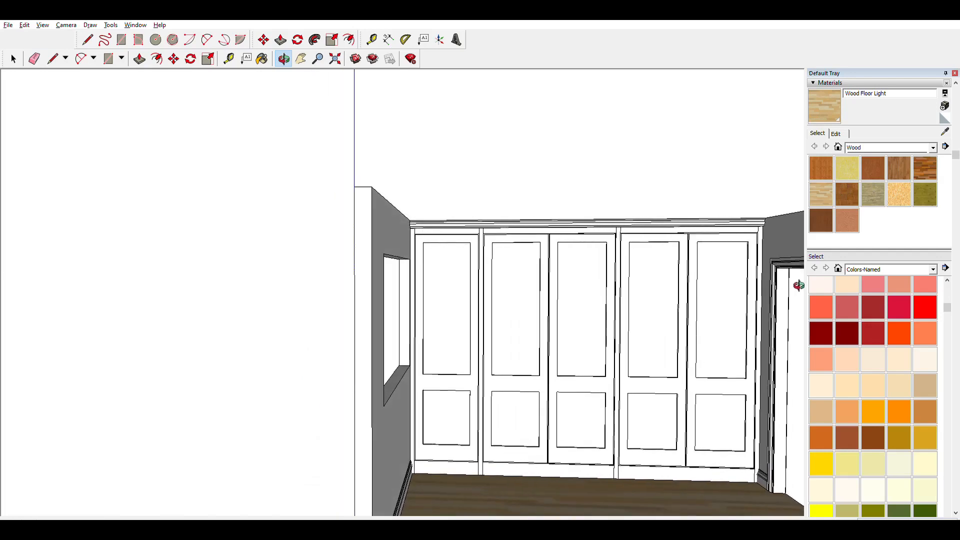
middle_drag(660, 321, 508, 320)
scroll(492, 310, up, 2)
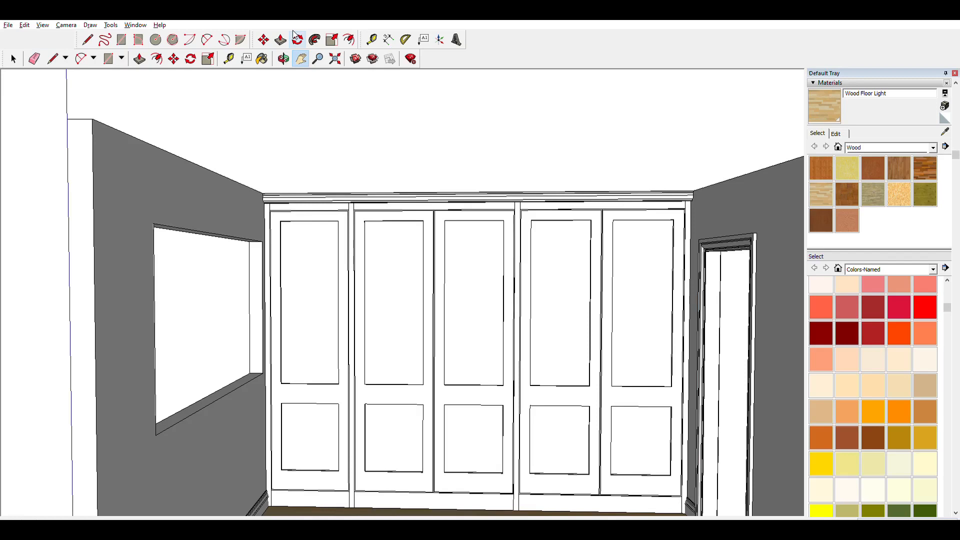
key(space)
click(303, 269)
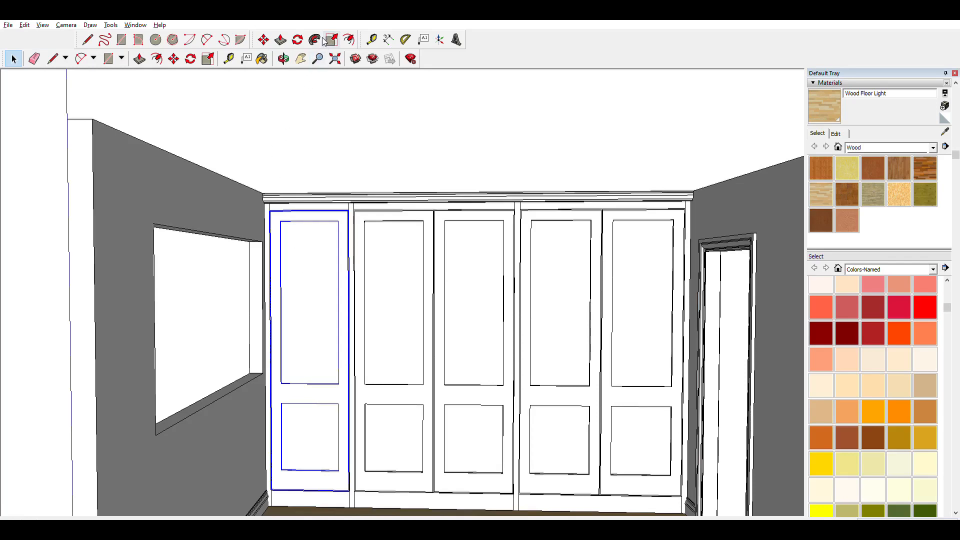
click(299, 36)
middle_drag(289, 115, 302, 278)
scroll(286, 248, up, 2)
middle_drag(249, 216, 253, 245)
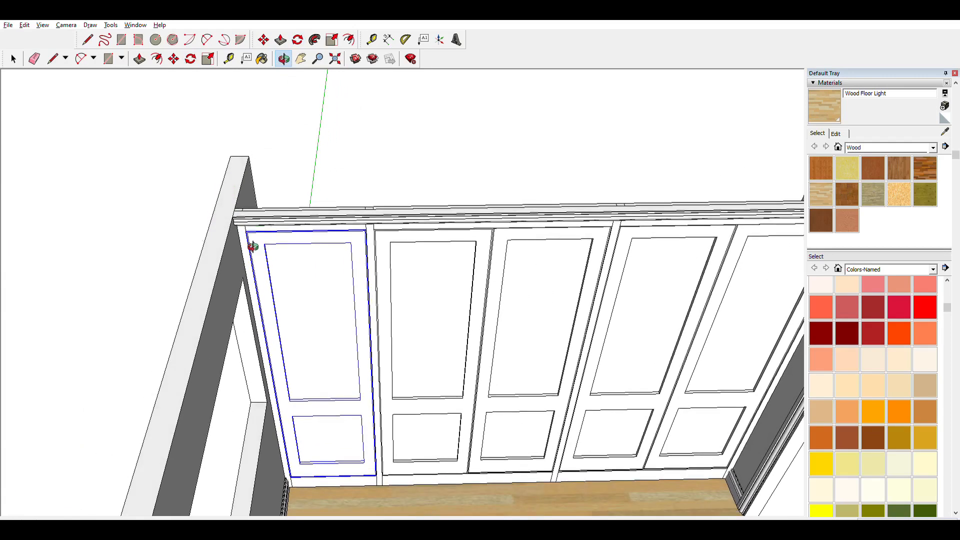
click(247, 231)
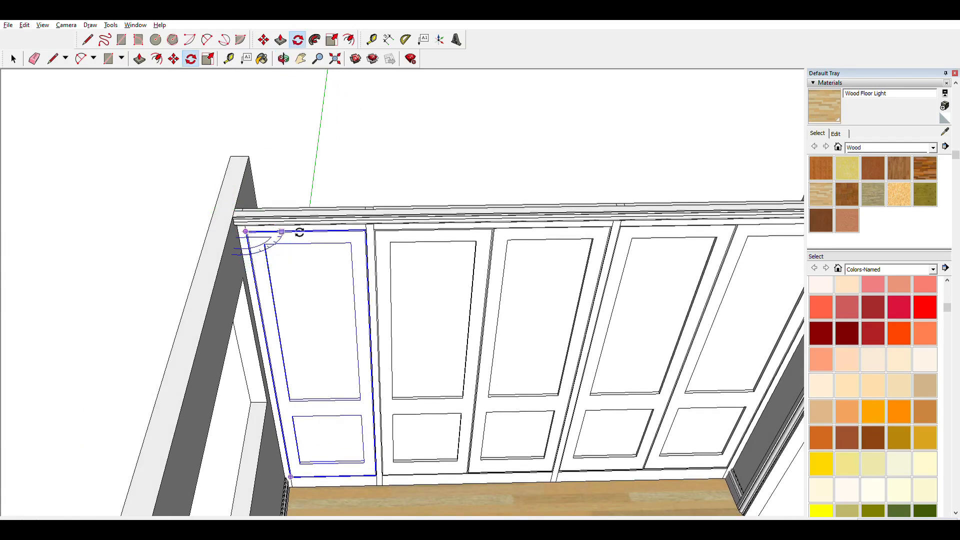
click(364, 230)
click(233, 319)
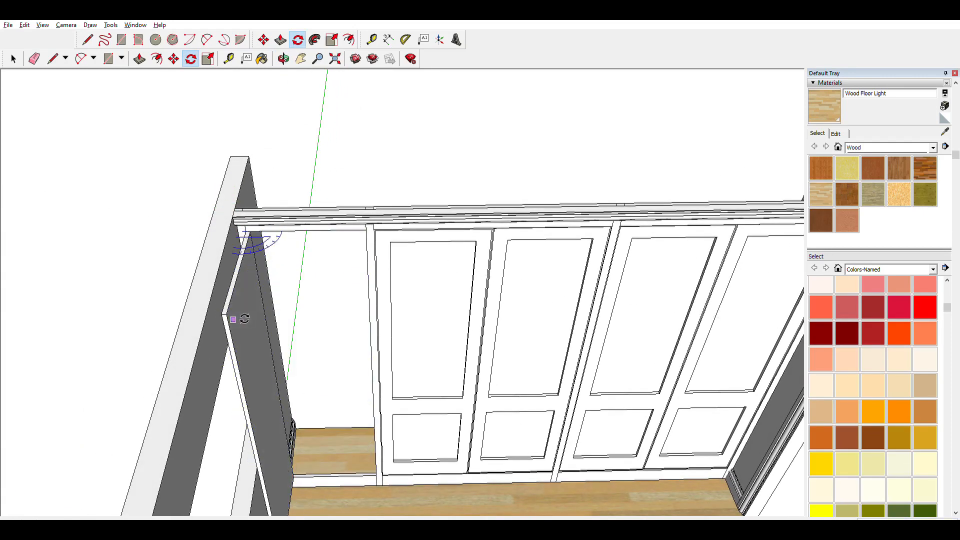
key(space)
- Delete the cornice and the top rail over the middle and room-door-side bays to expose the door tops
click(415, 258)
click(298, 40)
middle_drag(377, 244, 374, 305)
scroll(374, 311, up, 5)
key(space)
click(395, 288)
key(Delete)
click(403, 303)
key(Delete)
- Rotate the middle bay's first door open into the room about its edge beside the post
scroll(542, 331, down, 5)
click(539, 331)
click(297, 40)
click(424, 307)
click(656, 303)
click(536, 400)
scroll(545, 345, down, 5)
key(space)
- Paste a copy of the middle bay's closed door and fit it into the empty opening beside it
click(619, 350)
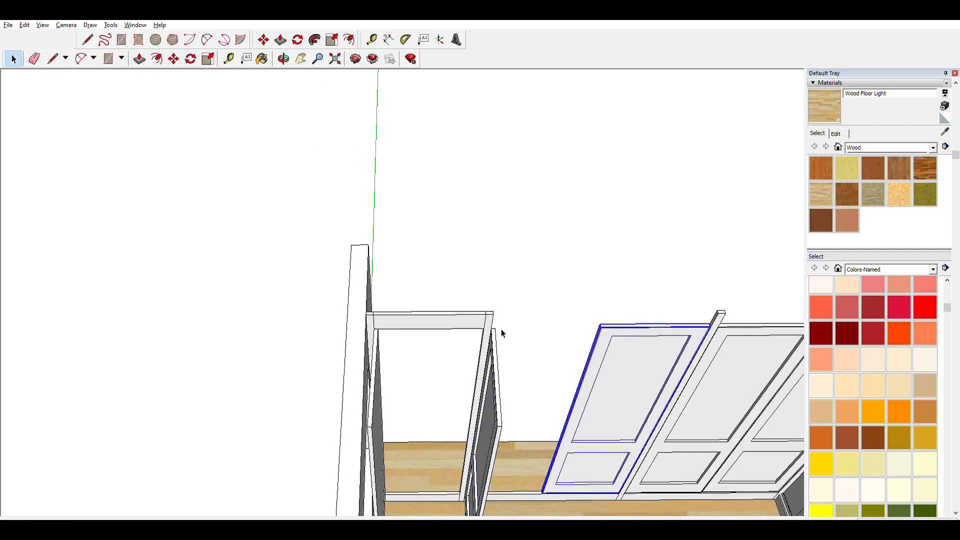
key(ctrl+c)
key(ctrl+v)
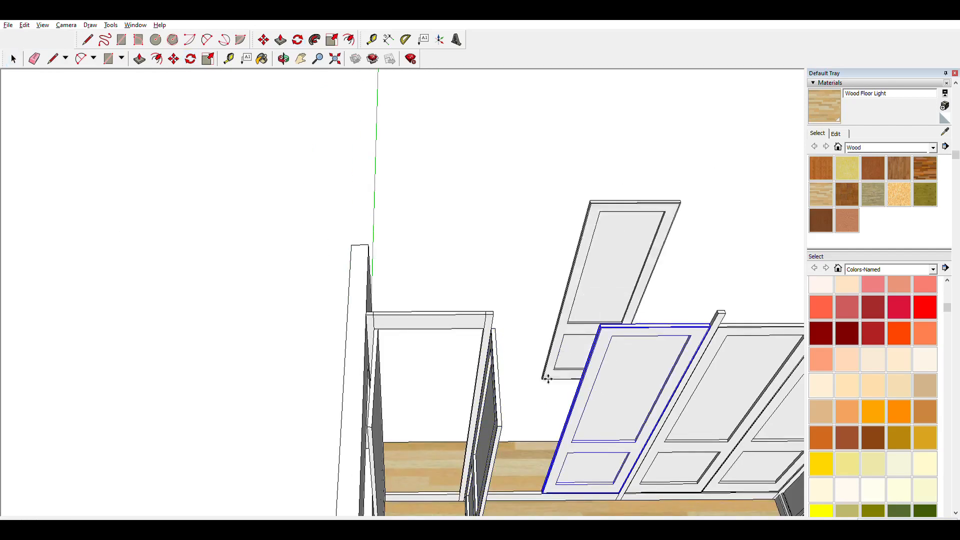
click(577, 348)
key(m)
middle_drag(583, 320, 560, 345)
click(561, 194)
middle_drag(533, 307, 506, 279)
scroll(400, 320, down, 1)
click(426, 334)
scroll(582, 341, up, 3)
click(595, 342)
key(space)
- Fit a closed door copy into the window-side bay's opening behind the open door
middle_drag(320, 339, 161, 373)
click(190, 440)
shift+middle_drag(310, 380, 398, 336)
scroll(415, 300, up, 5)
scroll(426, 270, down, 5)
key(m)
click(407, 69)
click(403, 166)
mouse_move(530, 210)
middle_down()
mouse_move(574, 212)
mouse_move(520, 220)
middle_up()
click(590, 280)
key(ctrl+v)
click(625, 235)
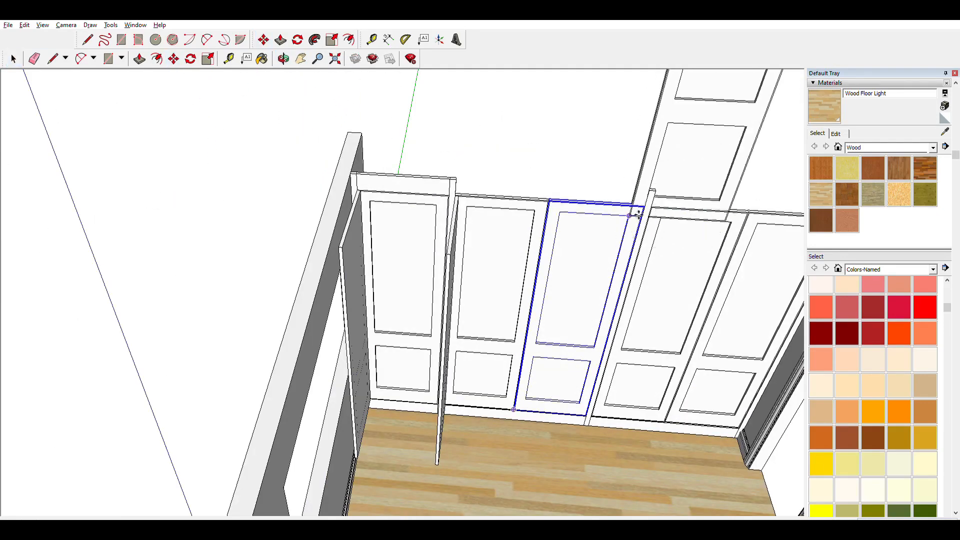
key(m)
scroll(594, 210, up, 5)
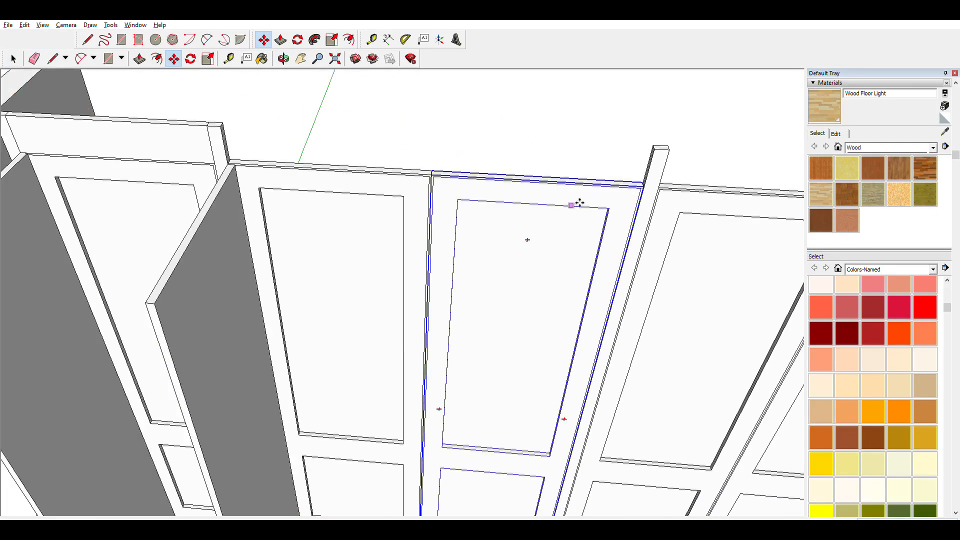
- Copy the middle bay's open door and snap its top corner to the post of the room-door-side bay
key(space)
click(230, 240)
key(m)
click(235, 165)
key(ctrl)
scroll(625, 270, down, 3)
scroll(659, 262, up, 4)
click(658, 261)
middle_drag(668, 264, 767, 165)
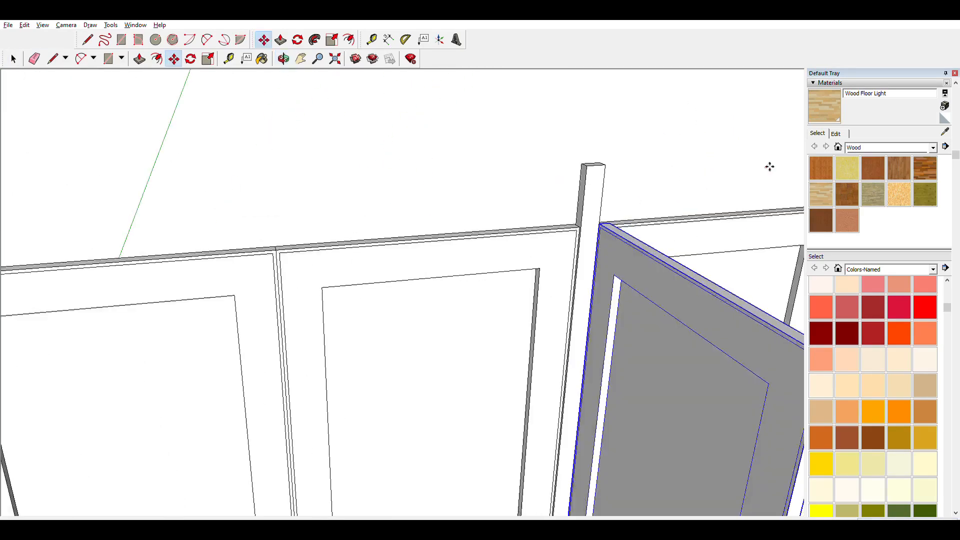
- Rotate the middle bay's second door open into the room about its edge beside the post
scroll(605, 208, up, 3)
scroll(605, 208, up, 4)
key(space)
scroll(355, 235, down, 4)
click(308, 251)
key(q)
key(space)
key(q)
middle_drag(354, 218, 366, 261)
click(354, 220)
click(188, 232)
click(364, 320)
- Copy a closed door into the middle bay's empty opening beside the post
key(space)
click(539, 230)
key(m)
scroll(159, 499, down, 4)
scroll(159, 499, down, 3)
key(ctrl)
scroll(180, 372, up, 5)
click(204, 313)
- Copy the open door from the middle post to the end post beside the room door
middle_drag(204, 313, 308, 302)
scroll(430, 345, down, 6)
key(space)
click(430, 351)
key(m)
click(413, 320)
key(ctrl)
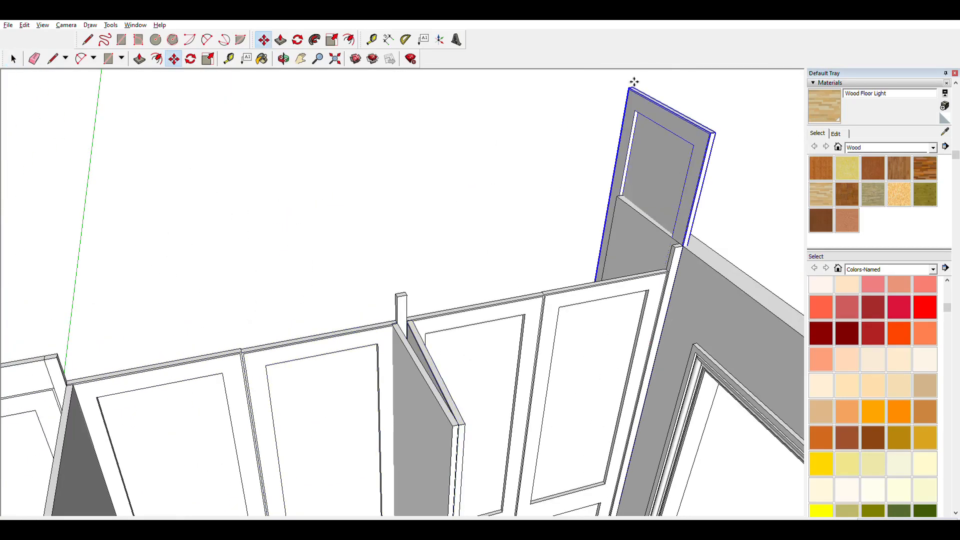
scroll(666, 286, up, 6)
scroll(681, 195, up, 4)
click(726, 113)
- Move the closed door beside the end post so its top corner meets the corner of the adjoining door
scroll(707, 135, down, 4)
key(space)
click(200, 223)
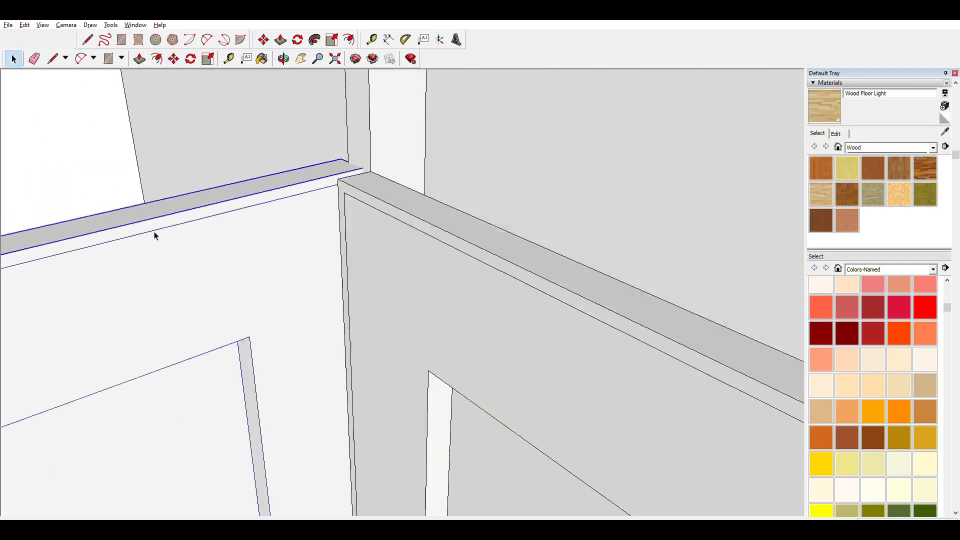
key(m)
scroll(86, 240, up, 5)
click(85, 235)
key(space)
middle_drag(280, 220, 345, 261)
click(189, 253)
scroll(157, 237, up, 2)
key(m)
click(148, 225)
middle_drag(210, 325, 422, 300)
scroll(433, 210, up, 4)
click(439, 200)
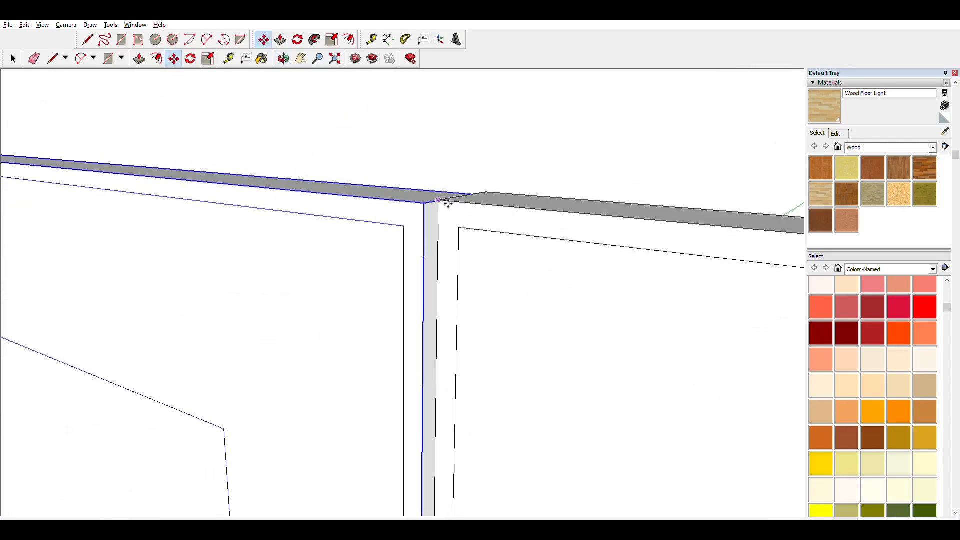
- Select all five open door copies across the cupboard front
scroll(668, 253, down, 4)
shift+middle_drag(668, 253, 410, 368)
scroll(345, 319, up, 4)
scroll(410, 369, down, 5)
scroll(332, 392, down, 5)
middle_drag(287, 419, 333, 200)
scroll(332, 250, up, 3)
middle_drag(333, 250, 357, 322)
shift+middle_drag(358, 322, 350, 440)
key(space)
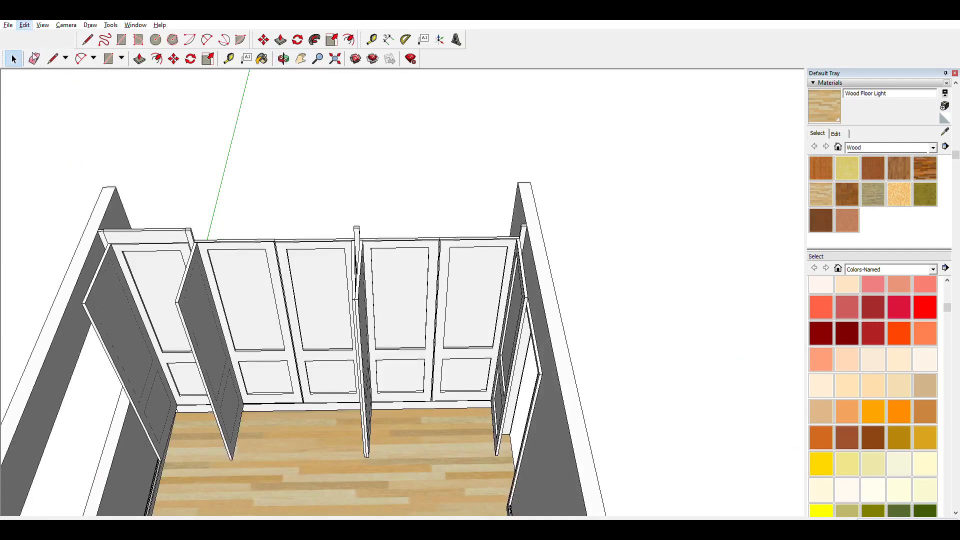
middle_drag(190, 187, 188, 248)
click(126, 287)
shift+click(208, 288)
shift+click(373, 280)
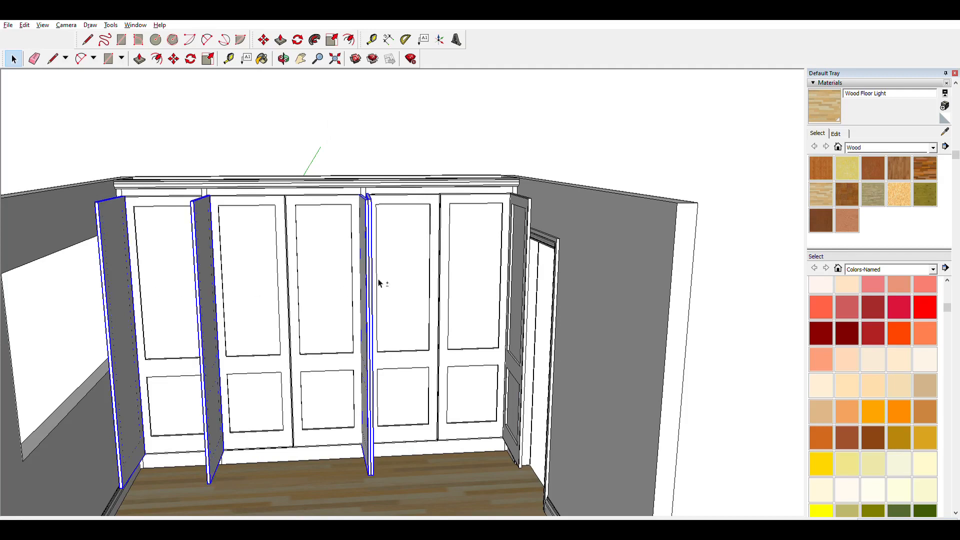
shift+click(517, 283)
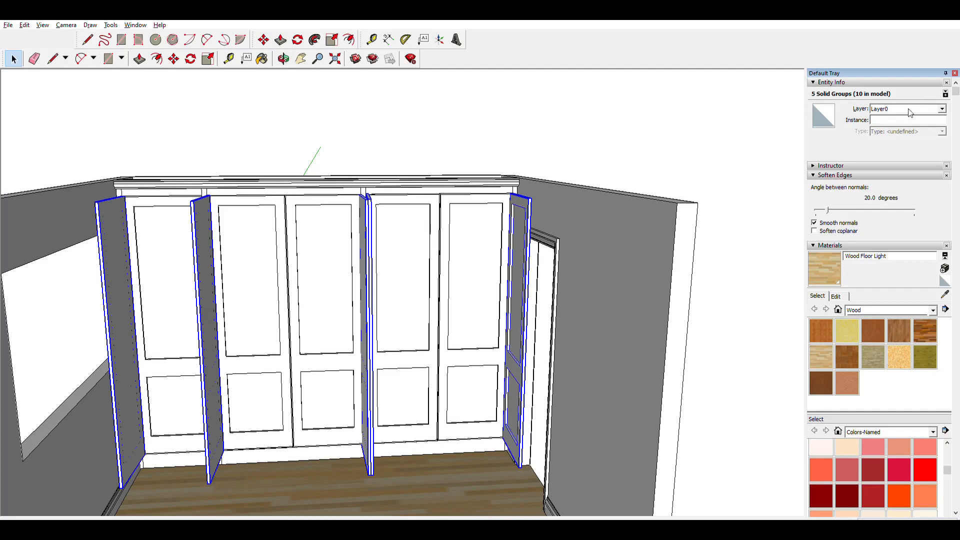
- Create two layers named "doors open" and "doors shut"
click(915, 108)
scroll(890, 225, down, 15)
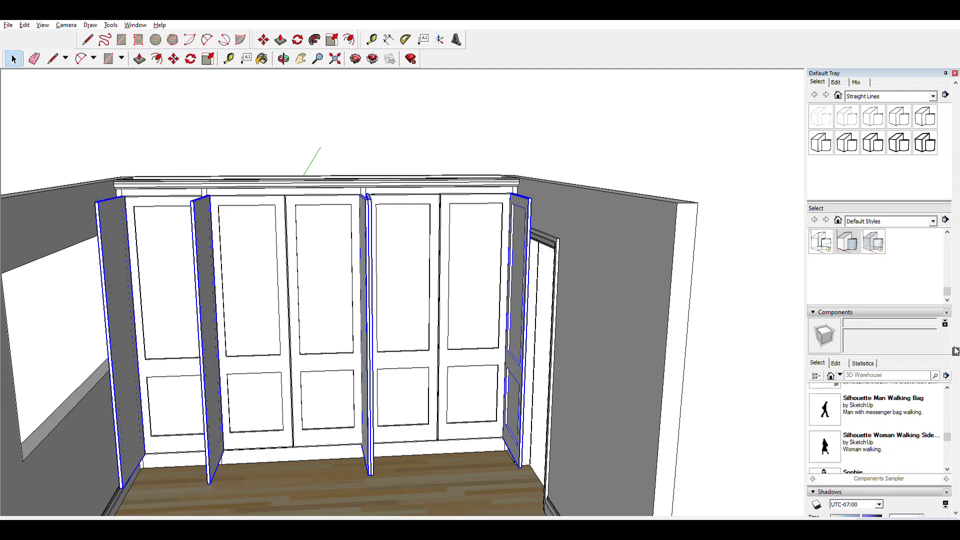
scroll(875, 450, down, 10)
click(814, 407)
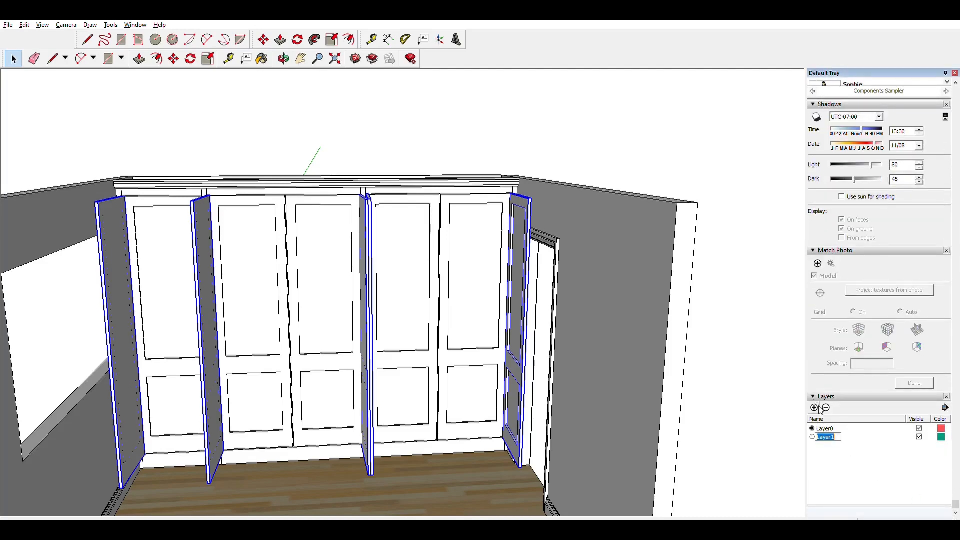
text(doors open)
key(Return)
click(814, 408)
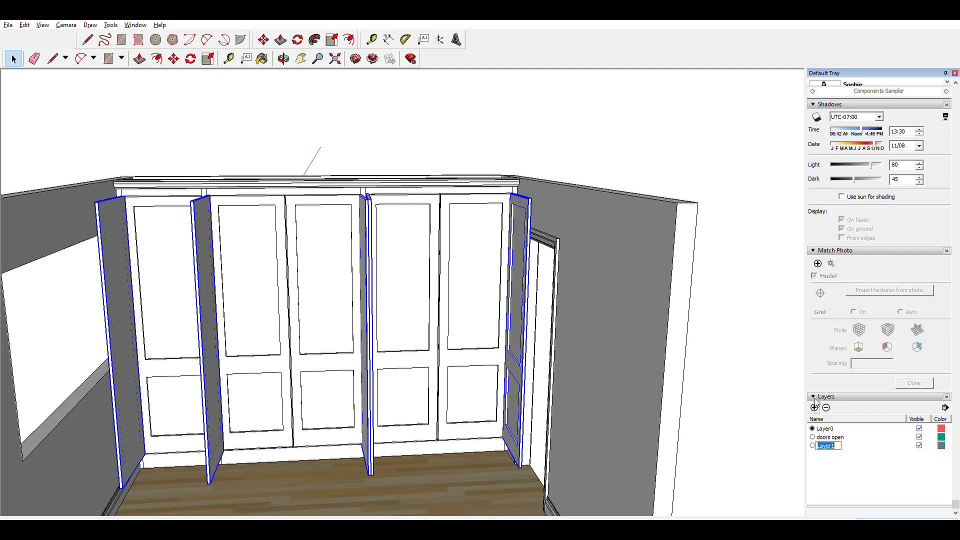
text(doors shu)
key(Return)
- Assign the selected open doors to the "doors open" layer and the five closed doors to "doors shut"
scroll(844, 124, up, 15)
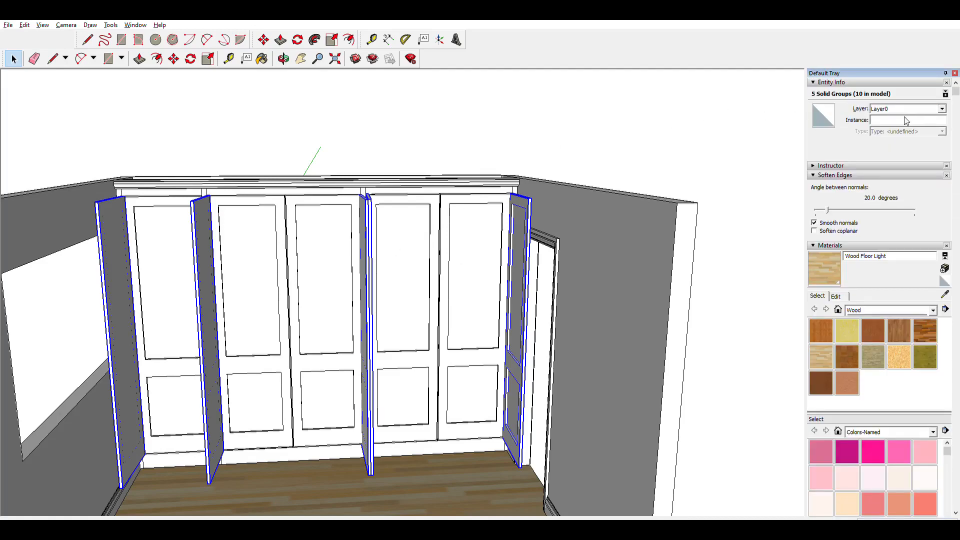
click(905, 118)
click(486, 215)
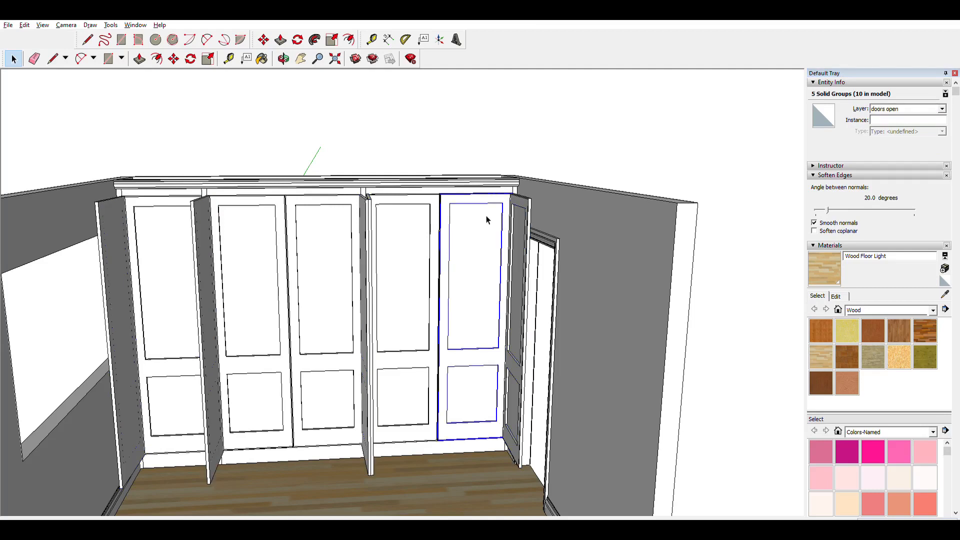
shift+click(427, 240)
shift+click(316, 262)
shift+click(276, 261)
shift+click(138, 261)
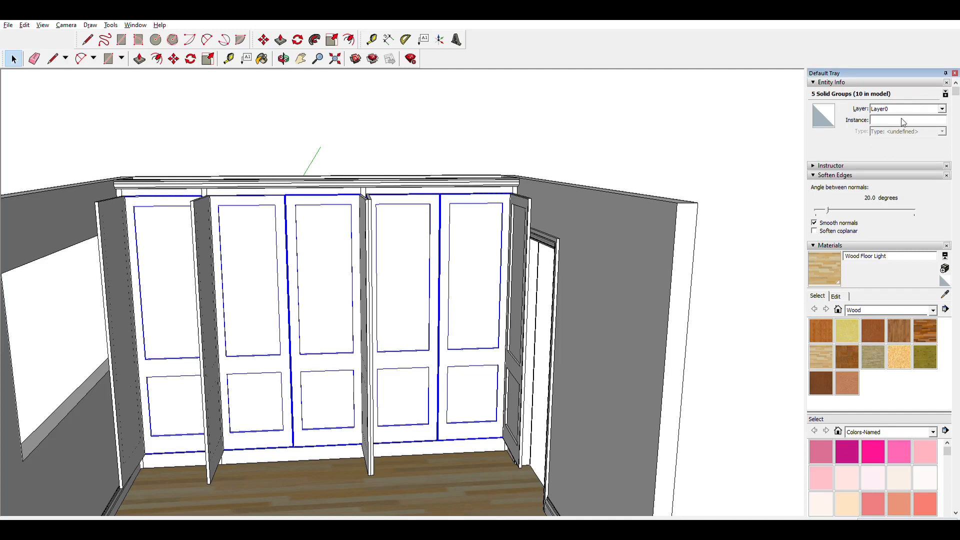
click(617, 135)
- Hide the "doors open" and "doors shut" layers to leave only the cupboard frame
scroll(720, 197, down, 3)
scroll(890, 251, down, 6)
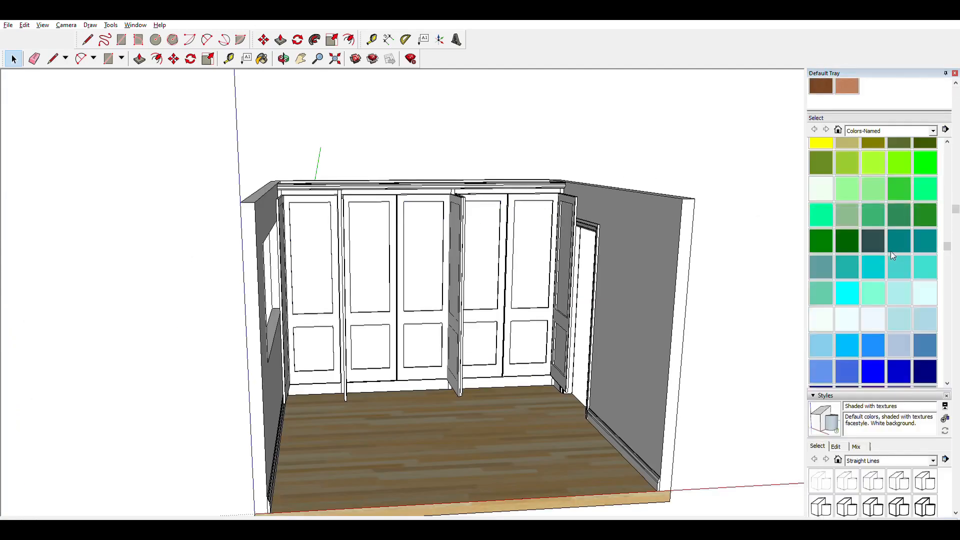
drag(955, 210, 955, 500)
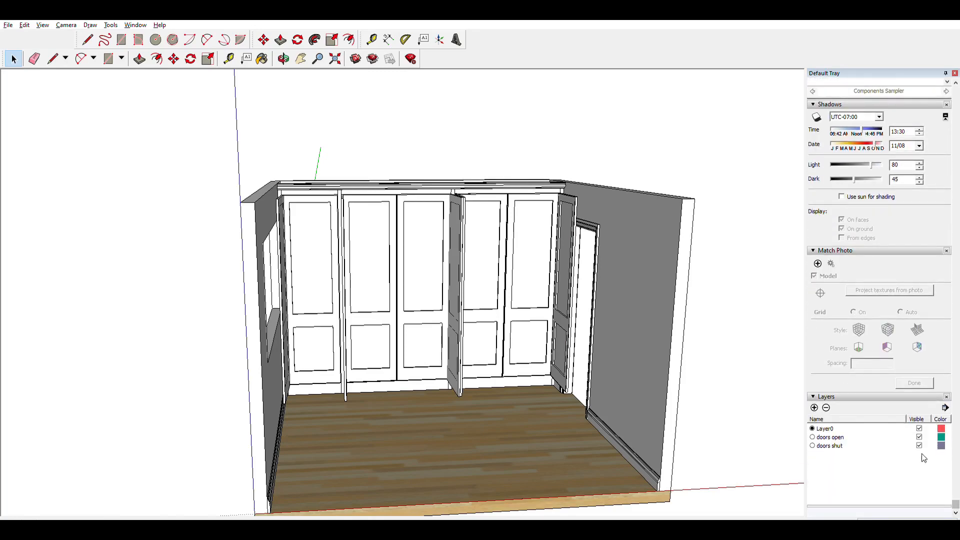
click(920, 435)
click(920, 437)
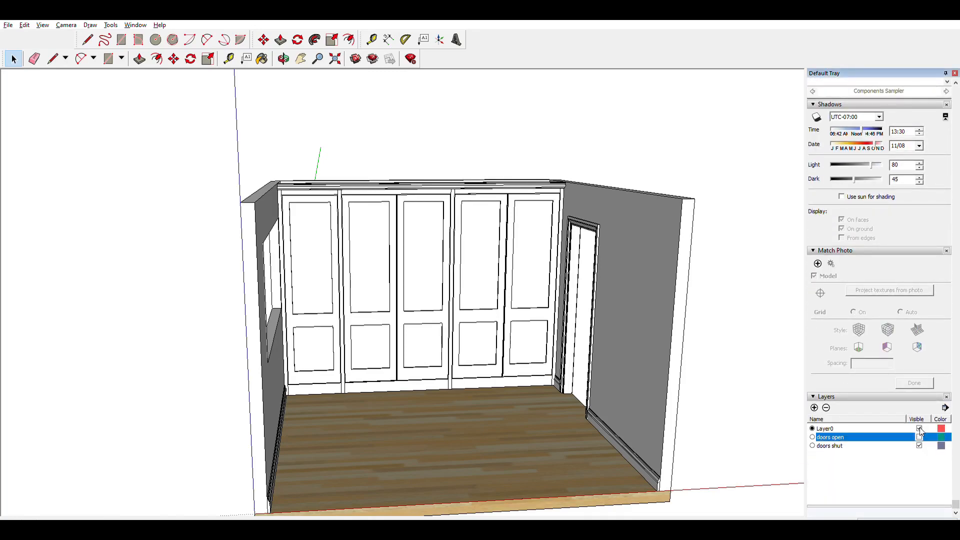
click(920, 445)
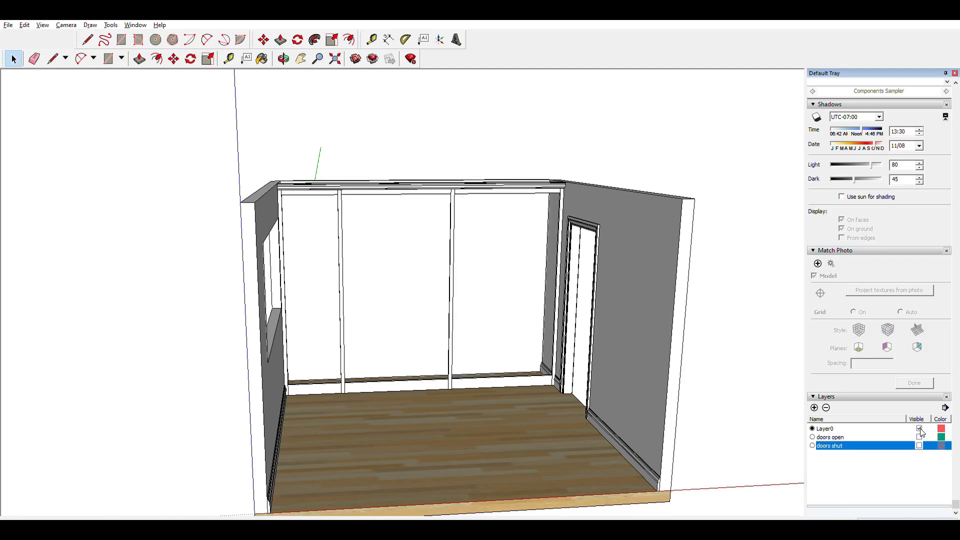
- Show the "doors open" layer to view the cupboard with open doors, and hide it again
click(919, 437)
middle_drag(624, 349, 535, 295)
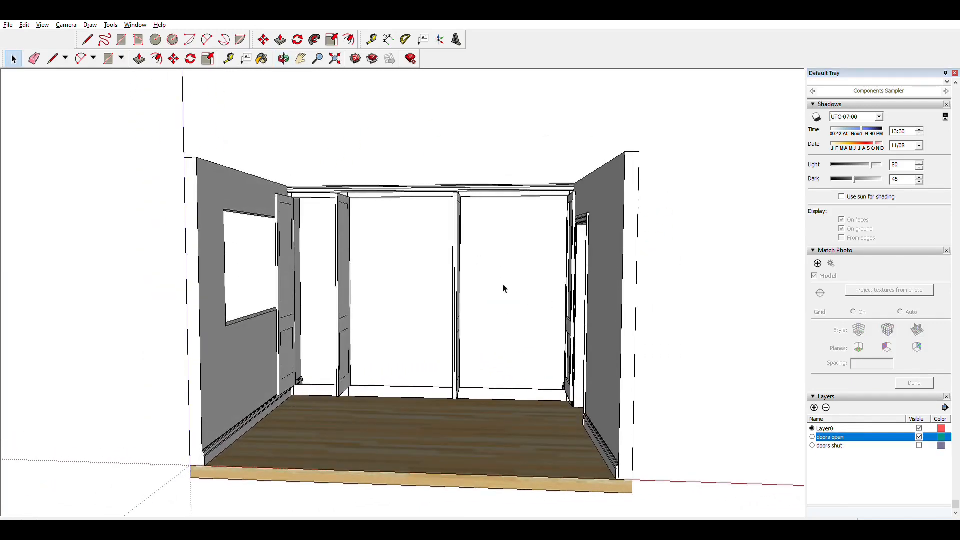
middle_drag(487, 263, 501, 354)
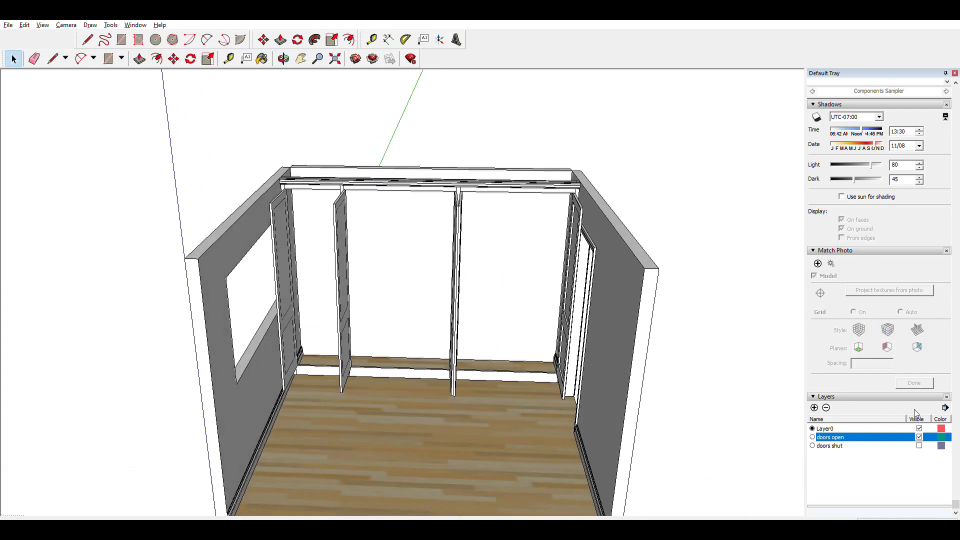
click(919, 436)
- Delete the room's back wall behind the cupboard
middle_drag(573, 263, 310, 229)
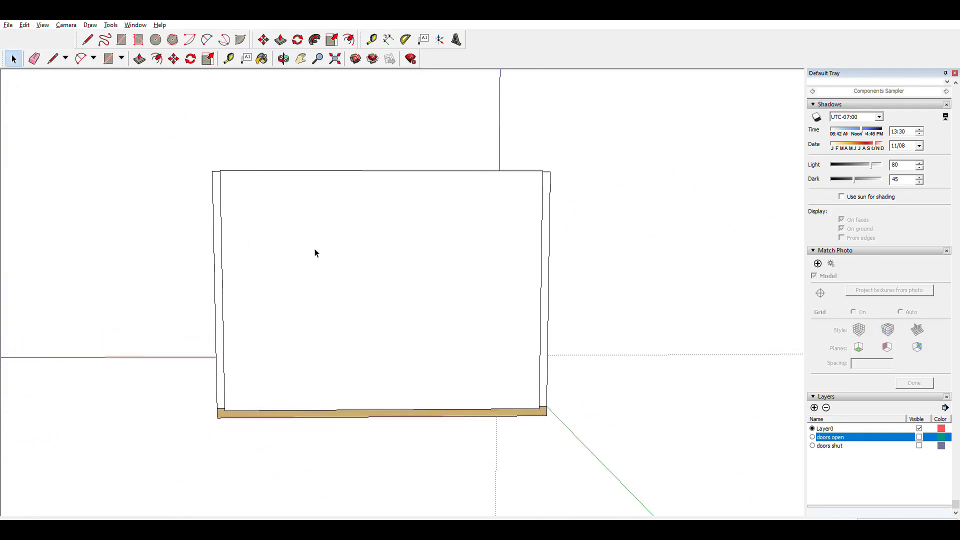
click(374, 269)
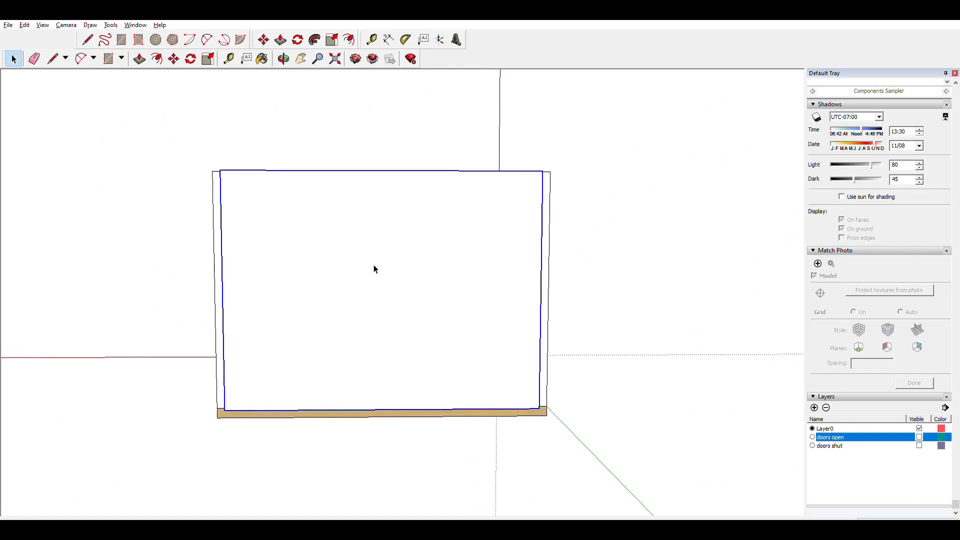
key(Delete)
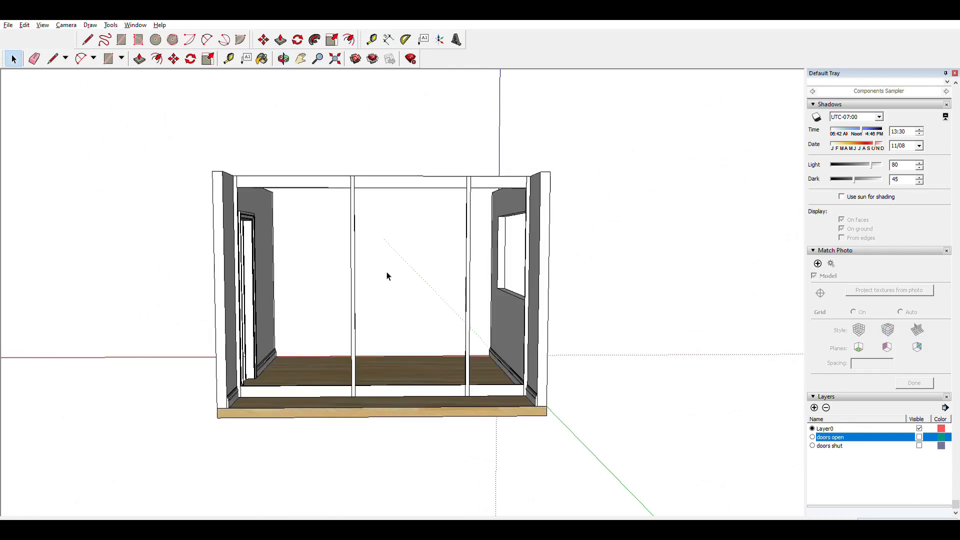
- Draw a rectangle on the rear of the cupboard frame filling the middle bay's opening, corner to corner
middle_drag(388, 275, 391, 321)
scroll(382, 318, up, 3)
scroll(369, 296, down, 2)
middle_drag(401, 278, 394, 294)
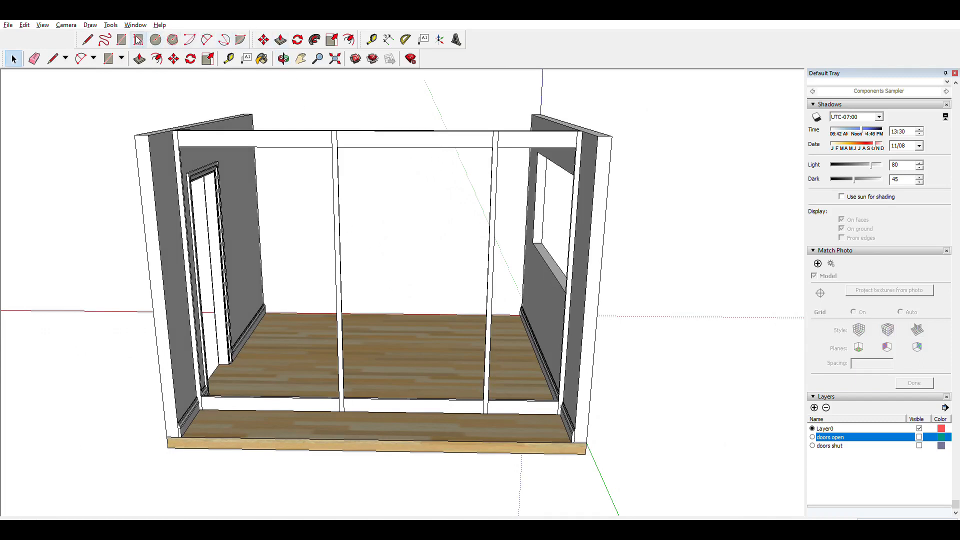
middle_drag(346, 161, 359, 163)
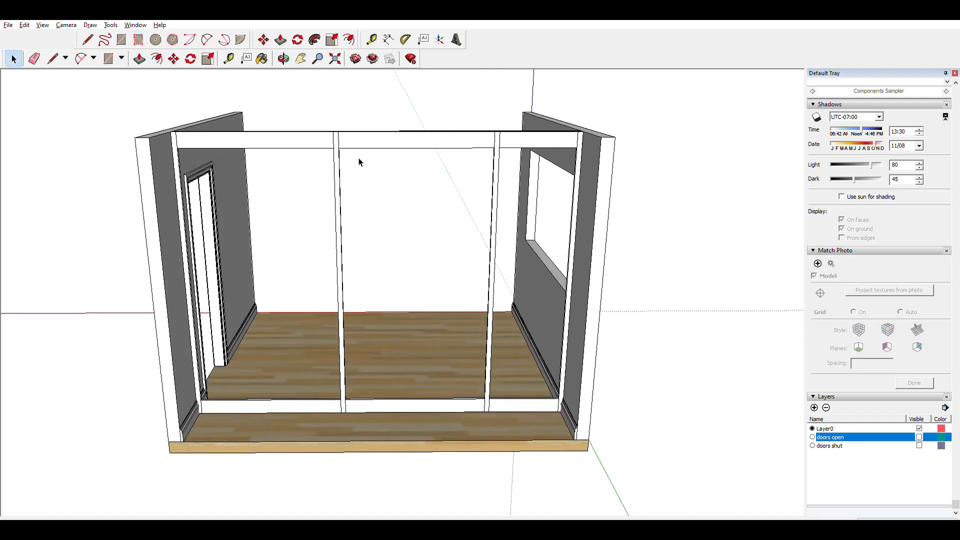
click(229, 58)
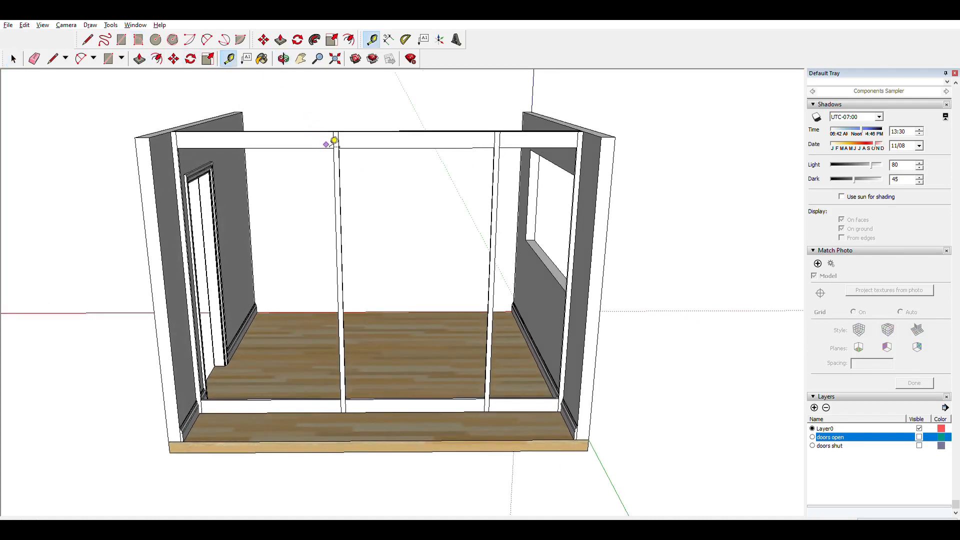
click(339, 148)
click(108, 58)
click(339, 148)
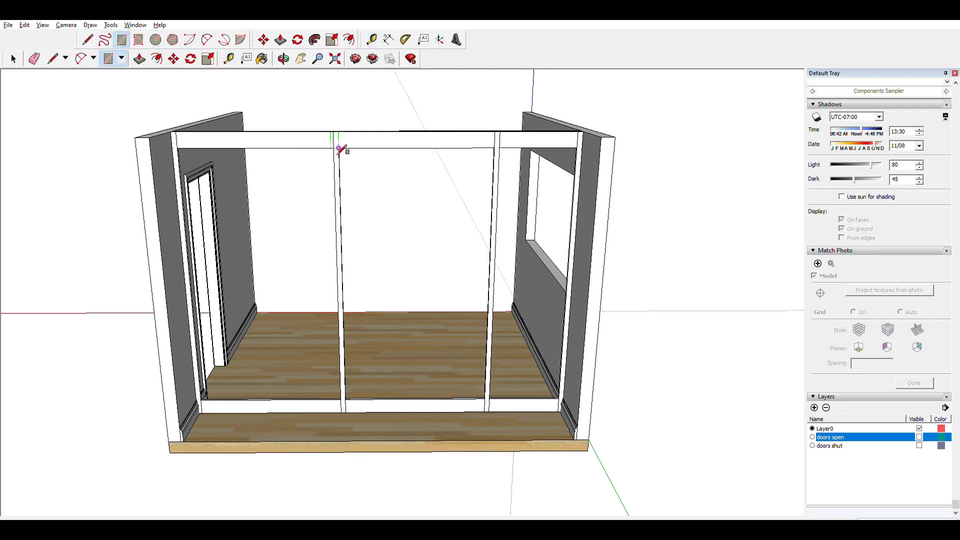
click(489, 398)
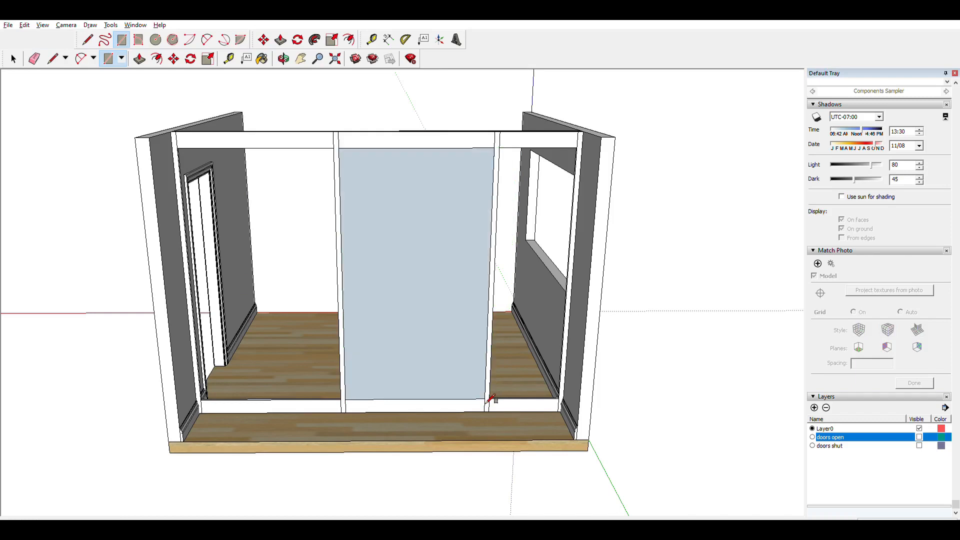
- Push/Pull the middle bay's rectangle backward into a block reaching toward the rear of the cupboard
key(p)
drag(448, 310, 444, 325)
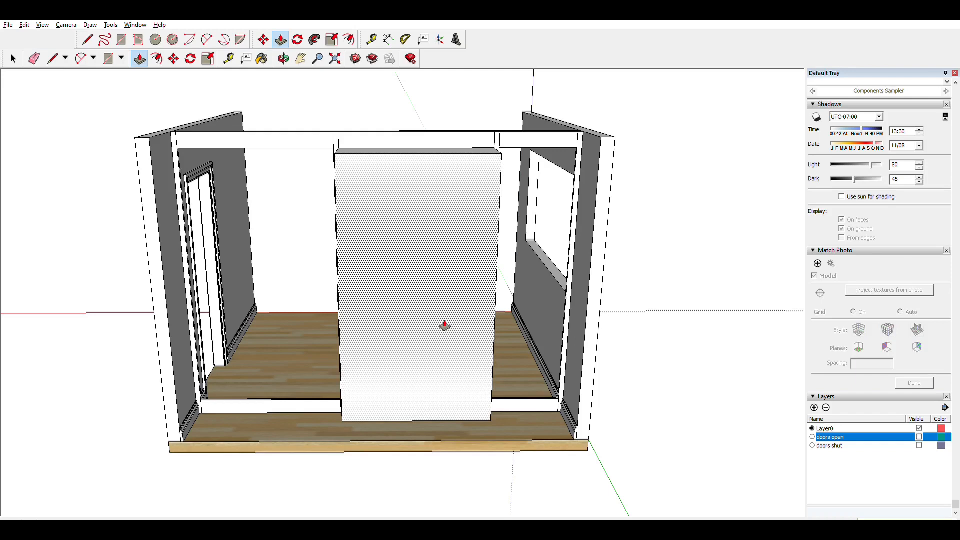
click(444, 325)
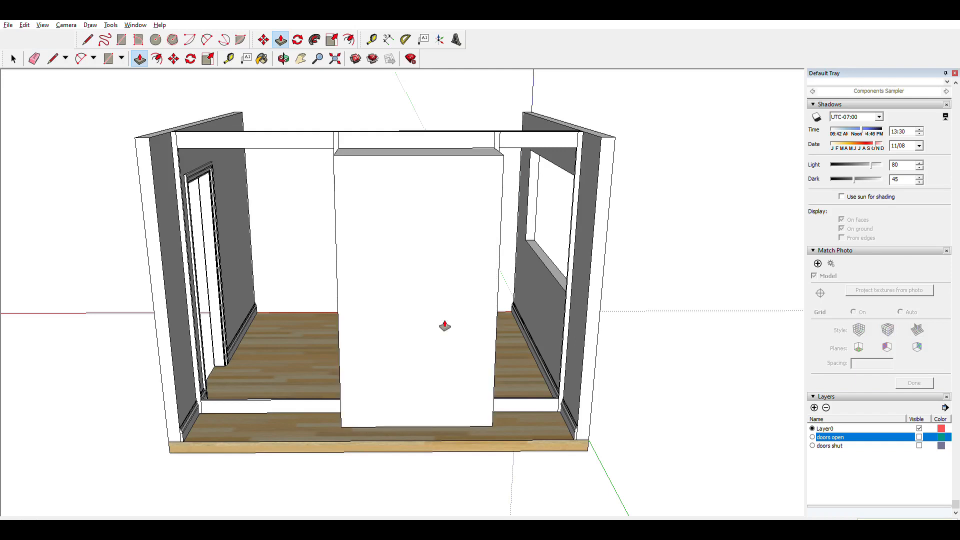
key(space)
double_click(423, 266)
middle_drag(423, 233, 223, 225)
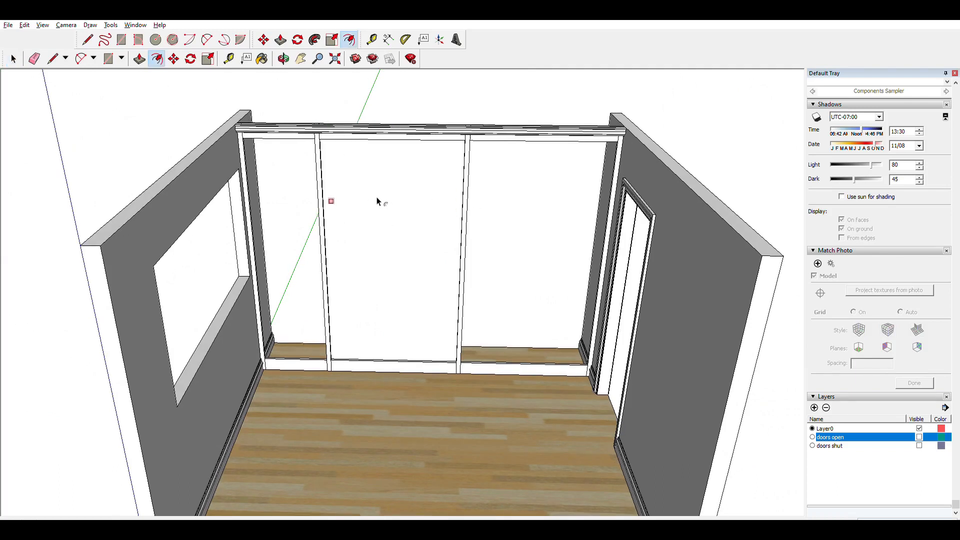
- Offset the outline of the block's front face inward to form a narrow border around the middle bay
click(156, 58)
scroll(386, 211, down, 5)
key(space)
click(393, 205)
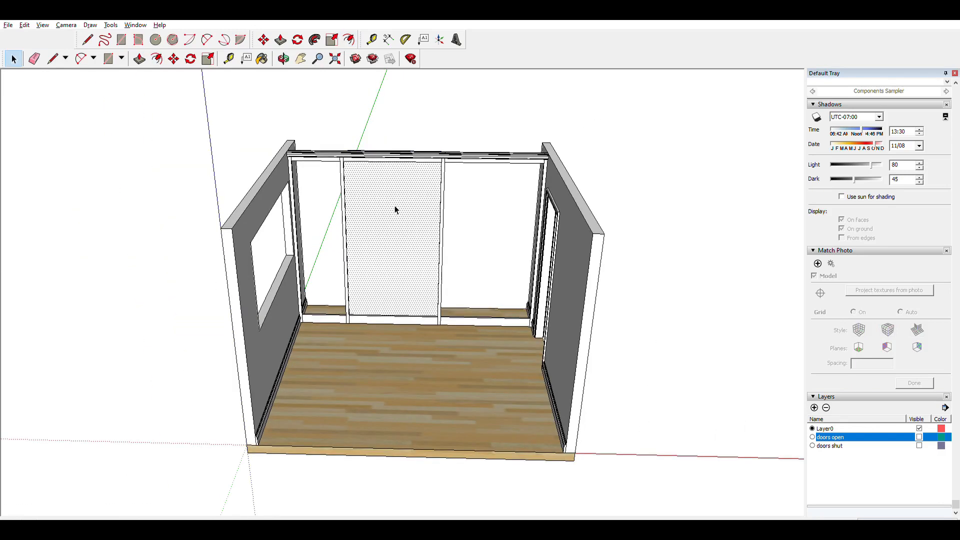
click(156, 59)
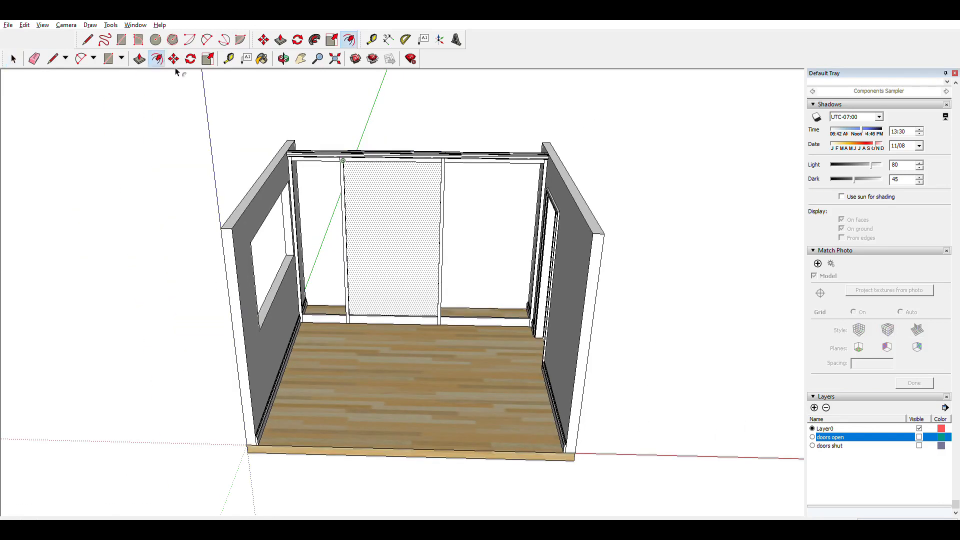
click(388, 199)
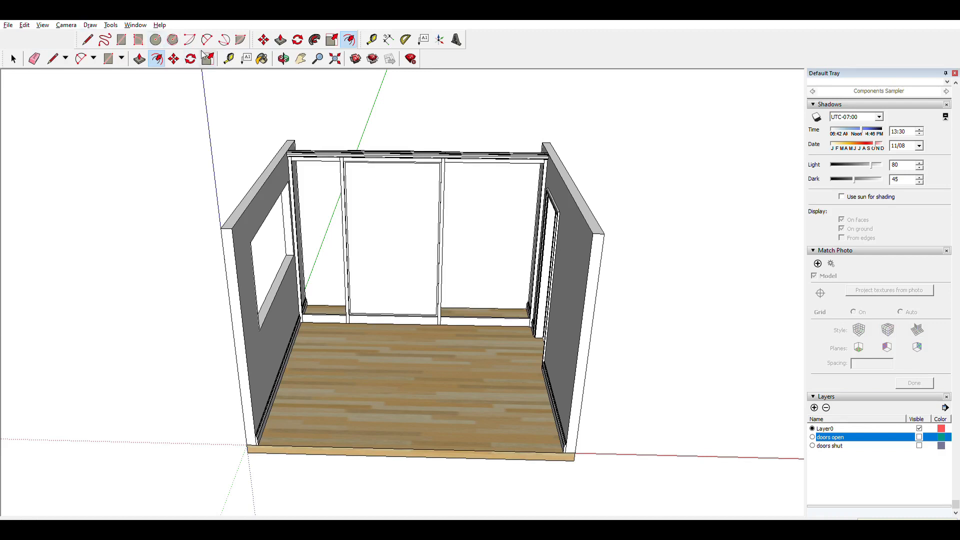
- Push the face inside the offset border backward through the middle block
click(139, 58)
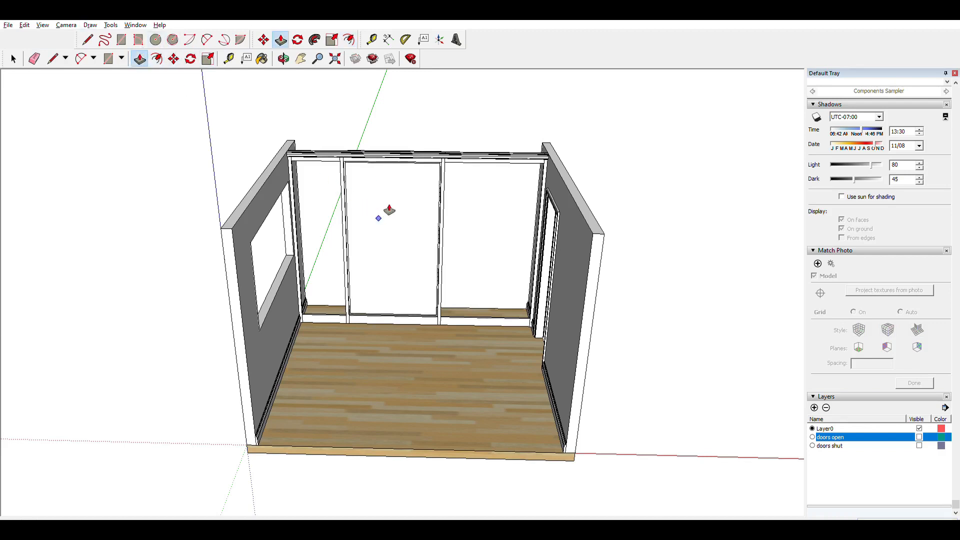
drag(408, 201, 412, 194)
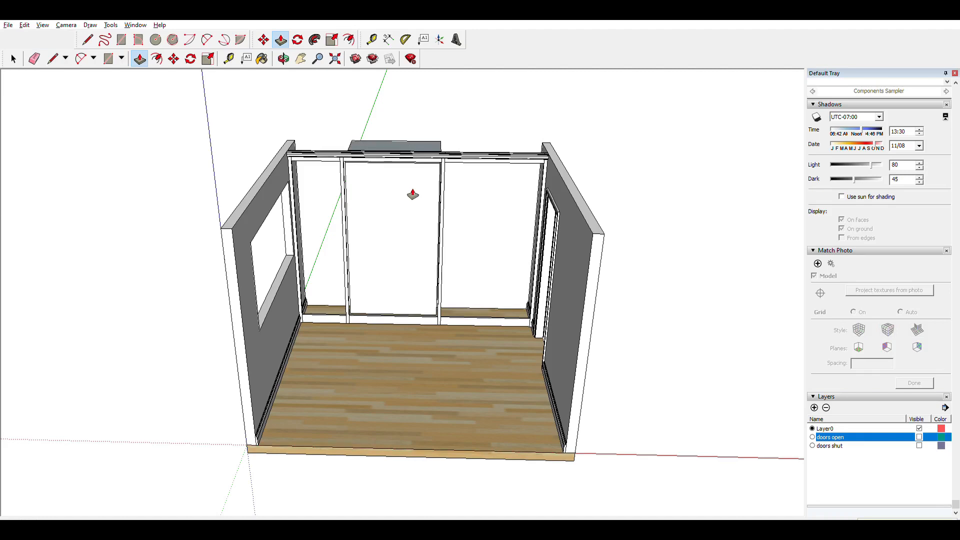
key(Escape)
- Push/Pull the face inside the middle block's border backward to hollow it into an open carcass
key(c)
middle_drag(407, 188, 370, 260)
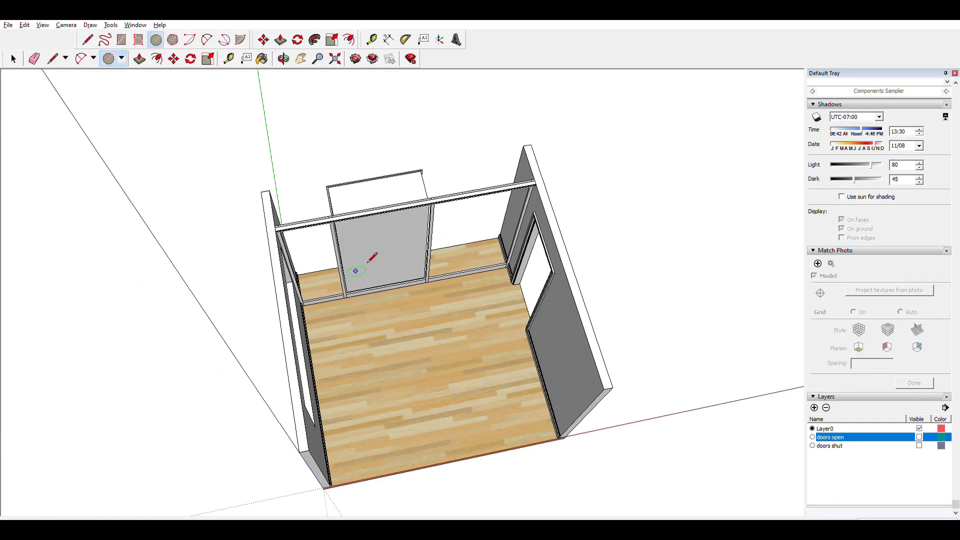
key(p)
click(400, 250)
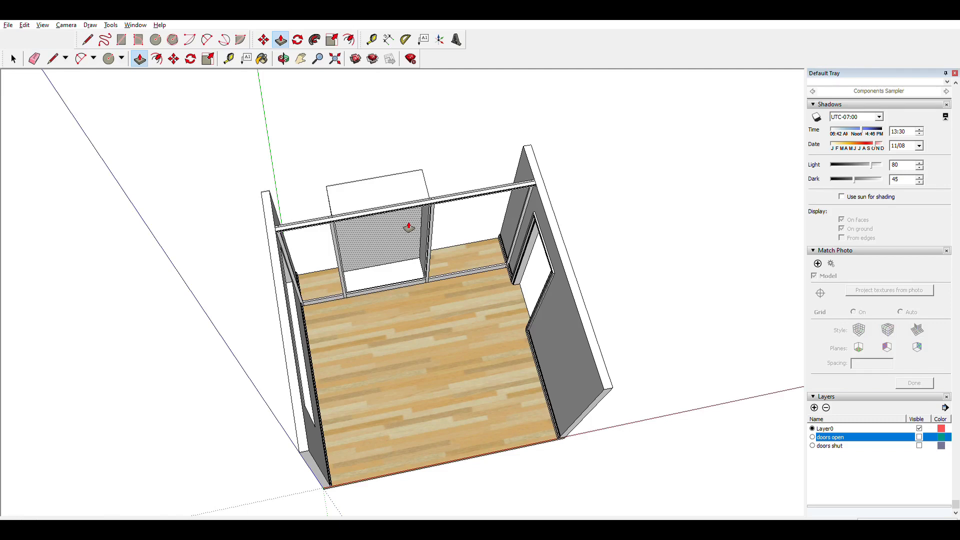
click(408, 226)
- Group the middle bay carcass's complete geometry and copy it
key(space)
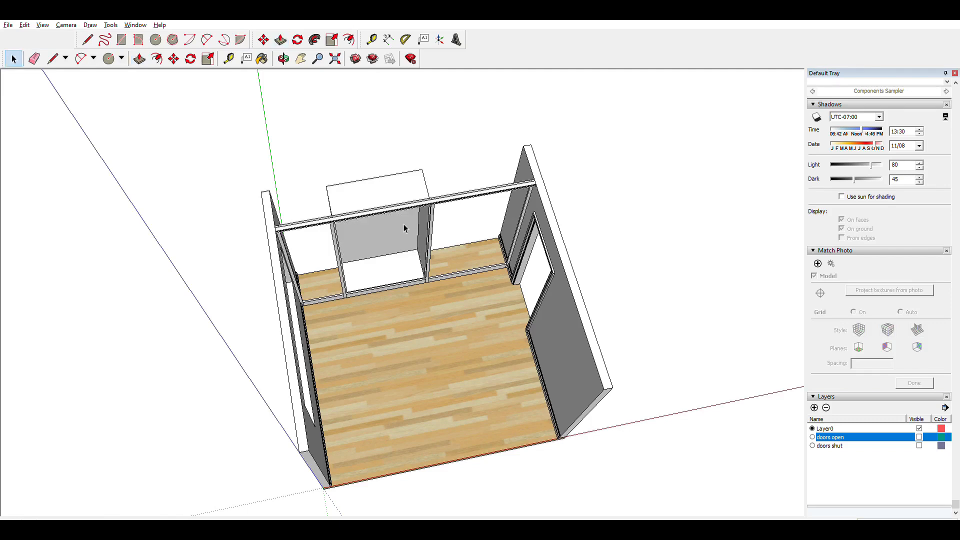
triple_click(404, 223)
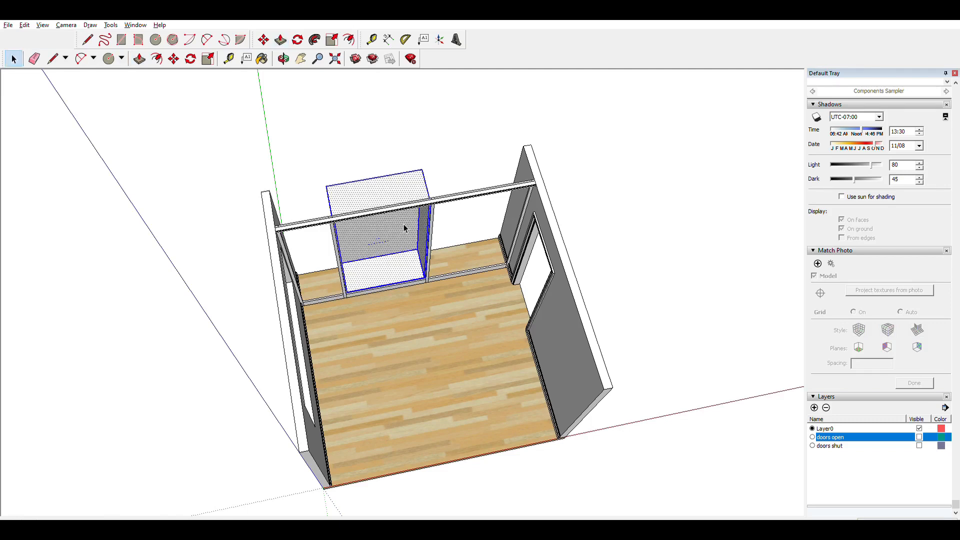
click(454, 307)
key(ctrl+c)
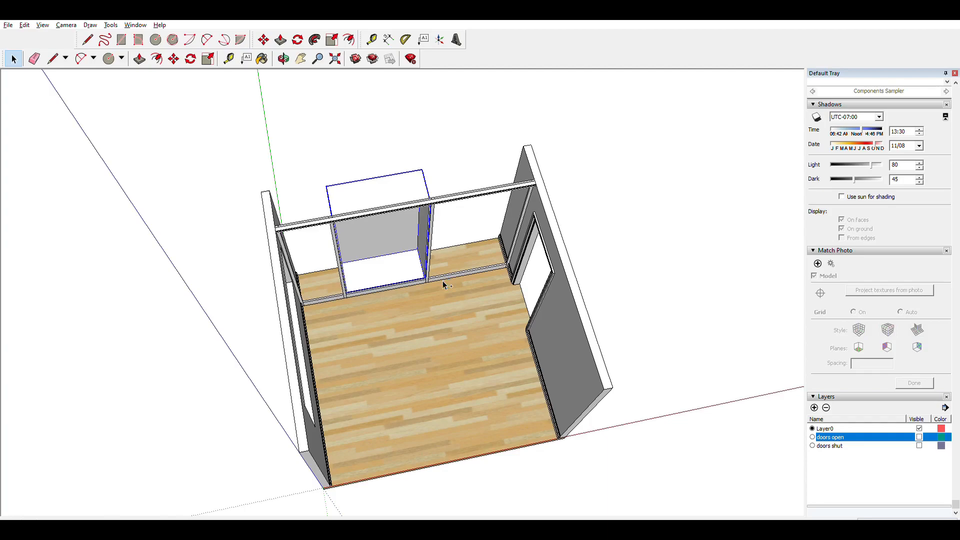
- Paste the copied carcass into the adjoining wide bay, aligned with the cupboard frame's opening
key(ctrl+v)
scroll(433, 278, up, 6)
middle_drag(432, 278, 373, 274)
click(433, 286)
key(space)
scroll(430, 230, down, 10)
middle_drag(433, 205, 111, 153)
middle_drag(520, 395, 712, 219)
click(454, 248)
middle_drag(481, 273, 651, 345)
click(520, 179)
click(356, 215)
middle_drag(356, 215, 398, 200)
scroll(398, 199, up, 10)
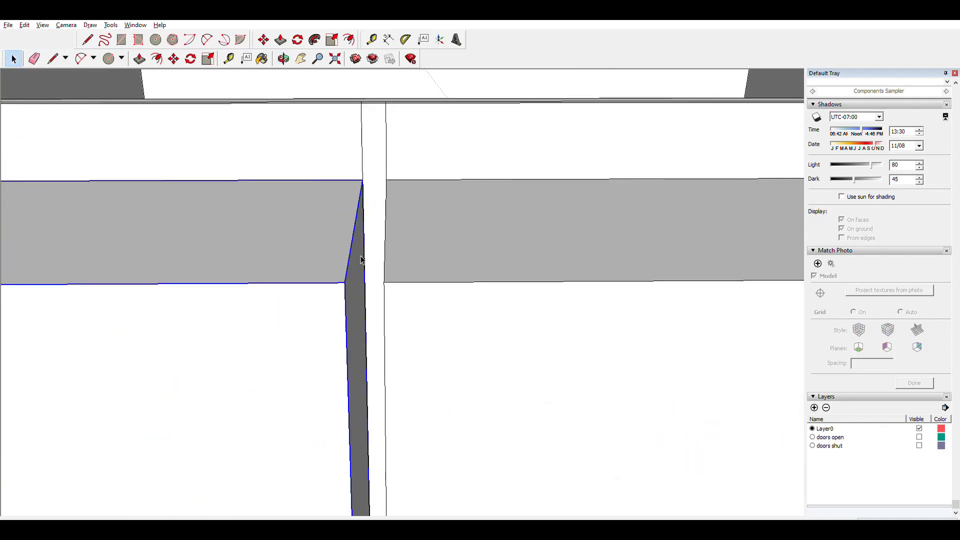
- Draw a rectangle on the rear of the cupboard frame filling the narrow bay's opening, corner to corner
scroll(356, 331, down, 10)
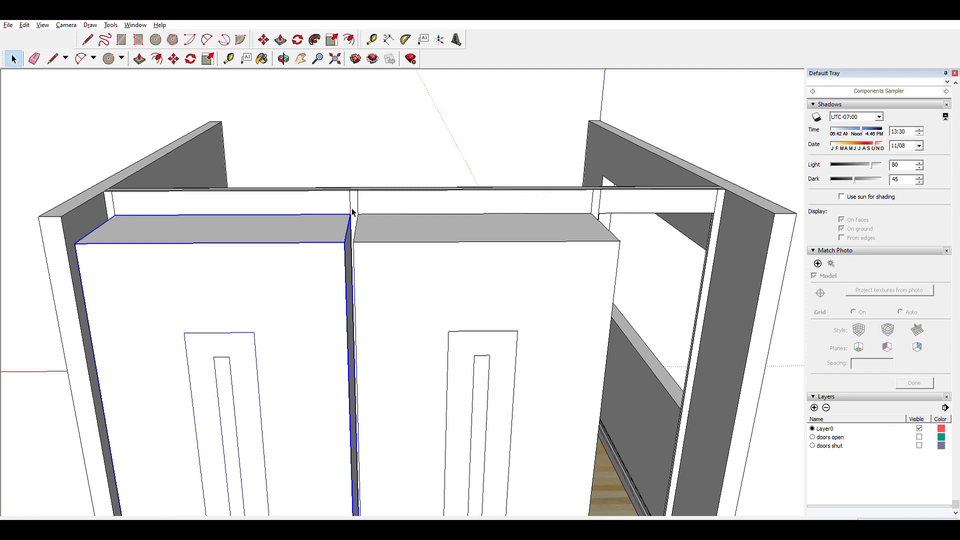
middle_drag(368, 195, 338, 230)
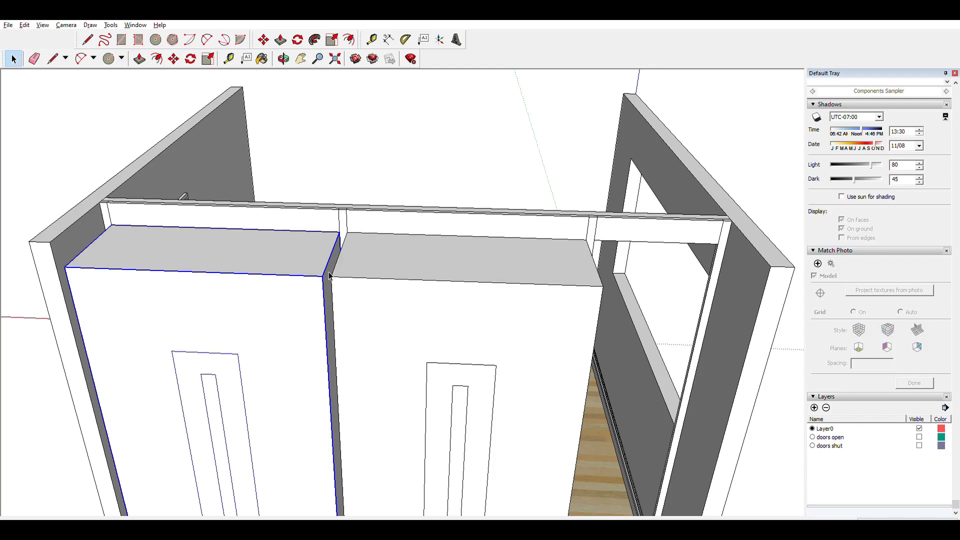
scroll(450, 262, down, 3)
middle_drag(450, 261, 720, 228)
scroll(693, 246, up, 3)
scroll(636, 244, down, 2)
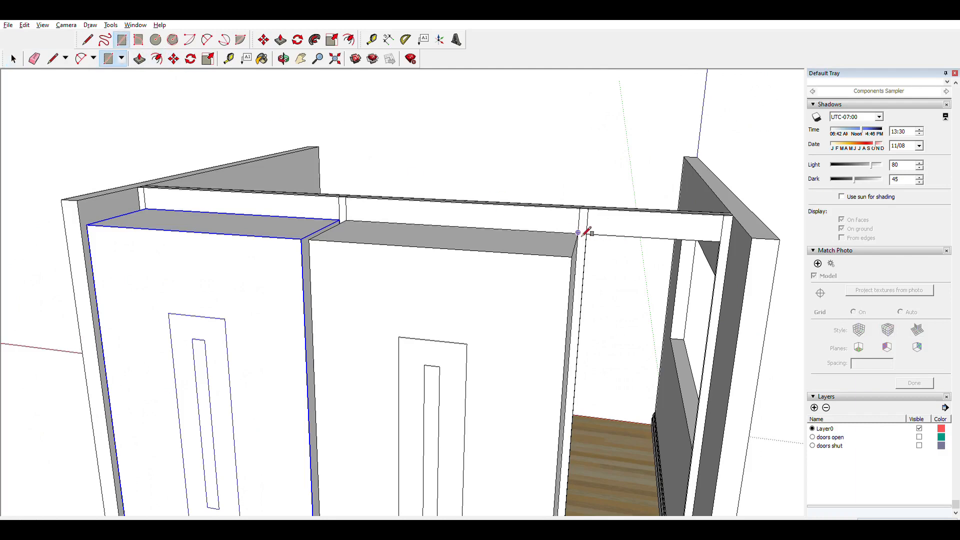
scroll(675, 345, down, 5)
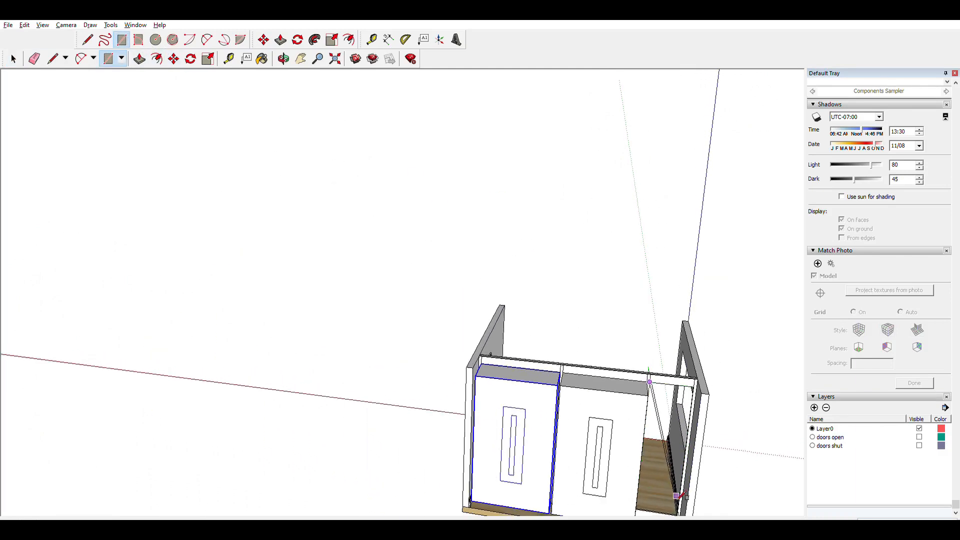
middle_drag(676, 495, 680, 492)
middle_drag(709, 429, 643, 345)
scroll(643, 351, up, 3)
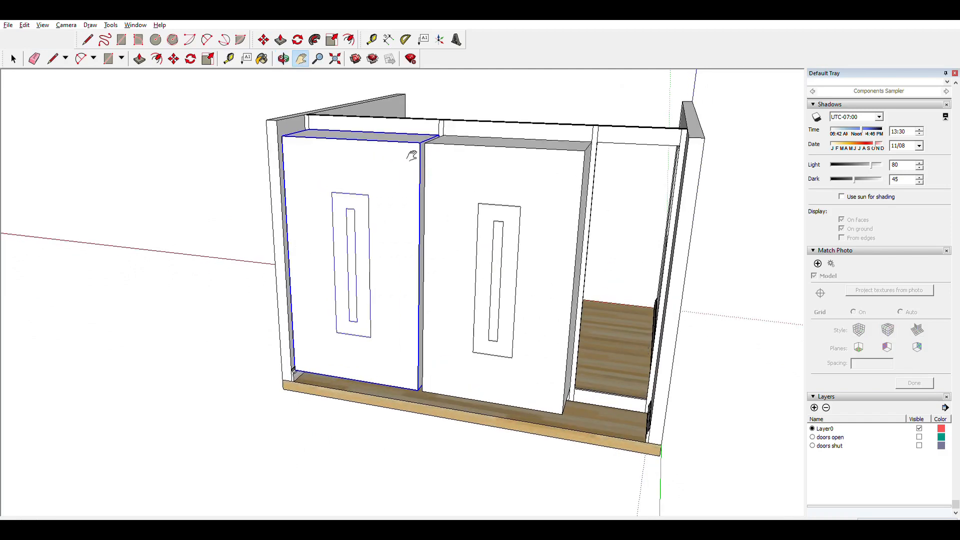
click(647, 399)
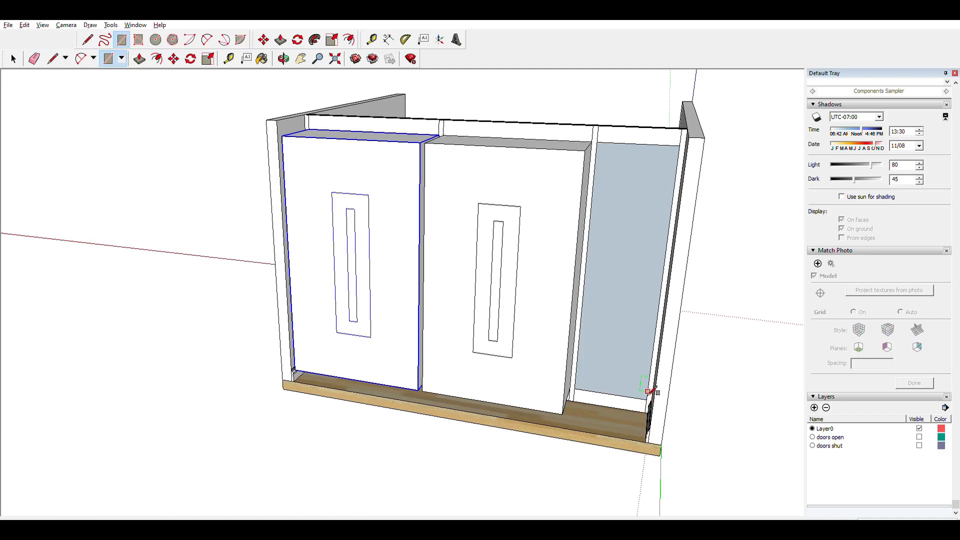
- Push/Pull the narrow bay's rectangle backward into a block as deep as the two neighbouring carcasses
key(p)
click(645, 341)
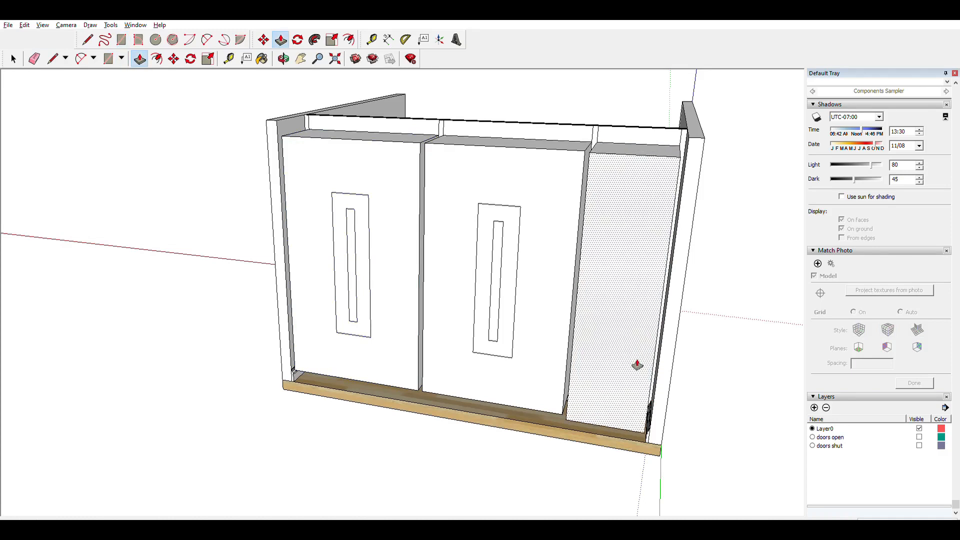
click(636, 365)
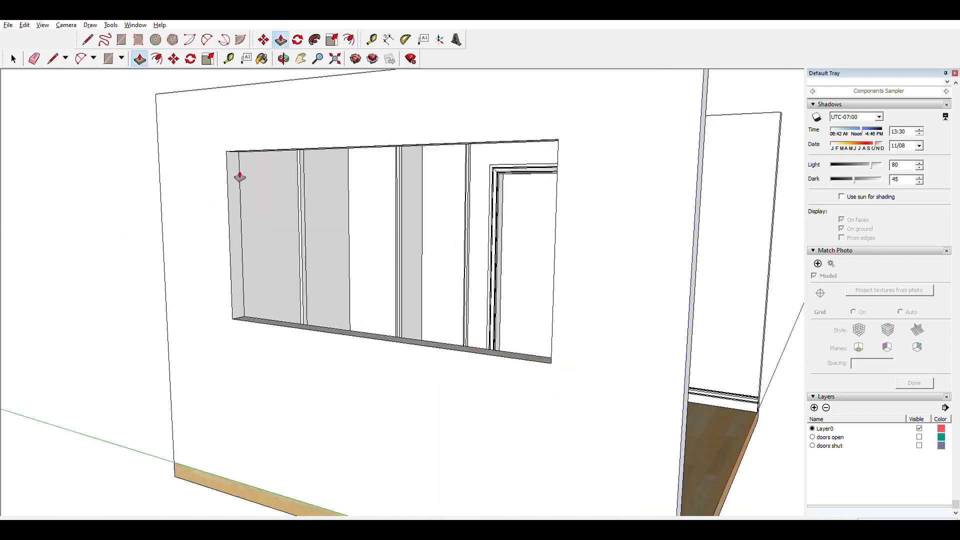
- Offset the outline of the narrow block's front face inward to form a thin border
middle_drag(240, 178, 8, 204)
scroll(327, 214, up, 2)
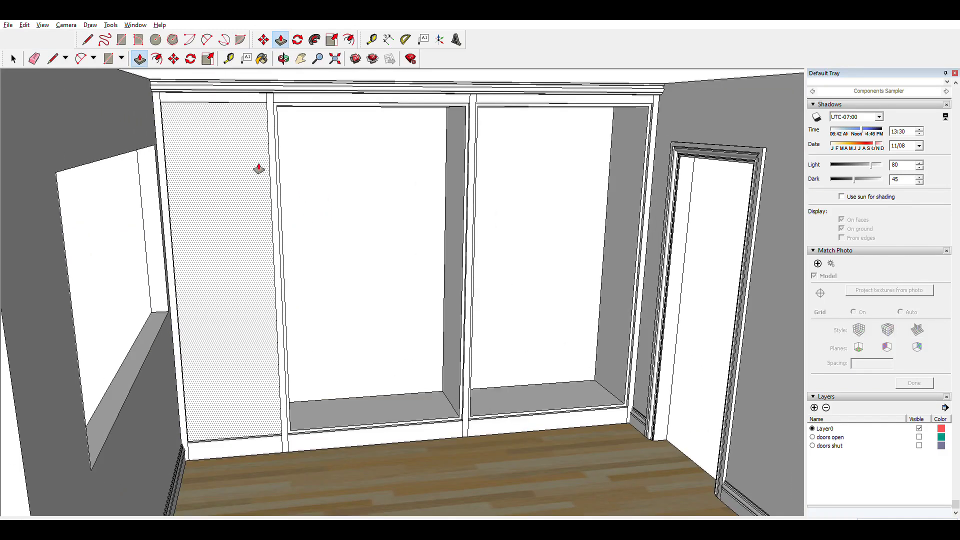
click(157, 59)
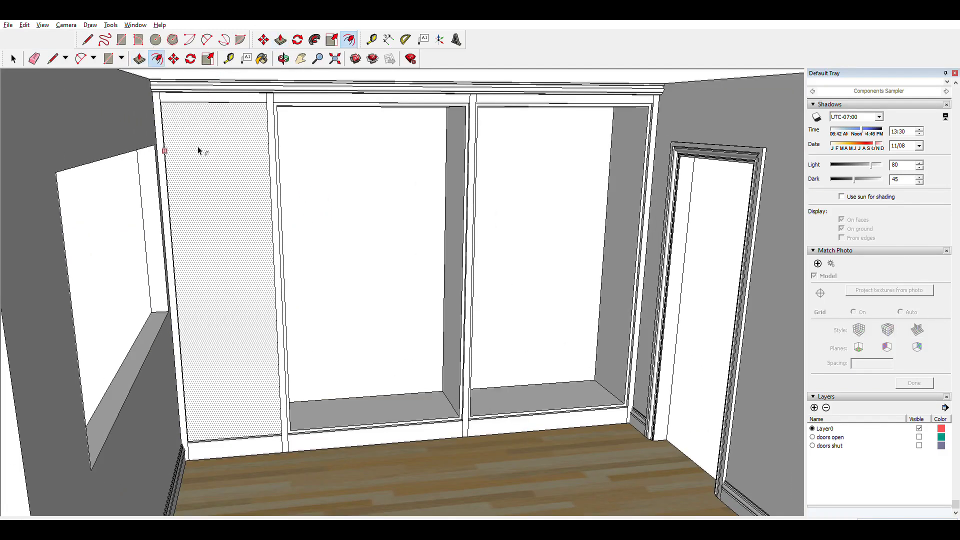
click(208, 156)
click(208, 156)
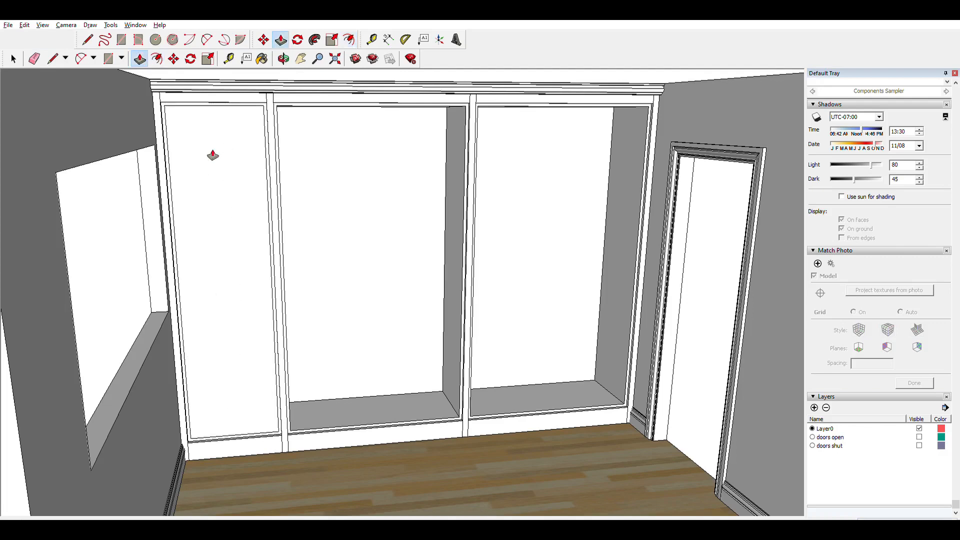
- Push the face inside the border backward to hollow the narrow carcass, and group its geometry
click(220, 158)
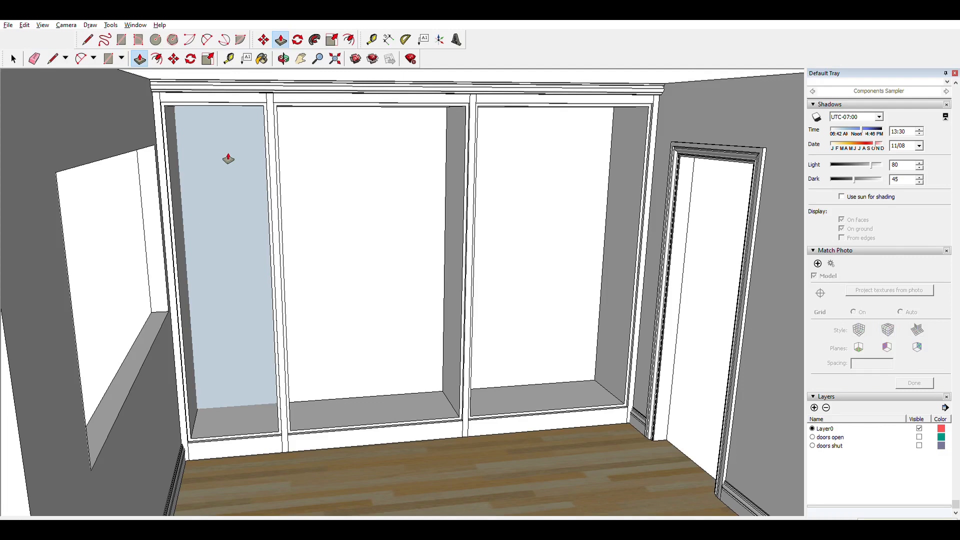
click(228, 159)
double_click(224, 160)
shift+click(266, 243)
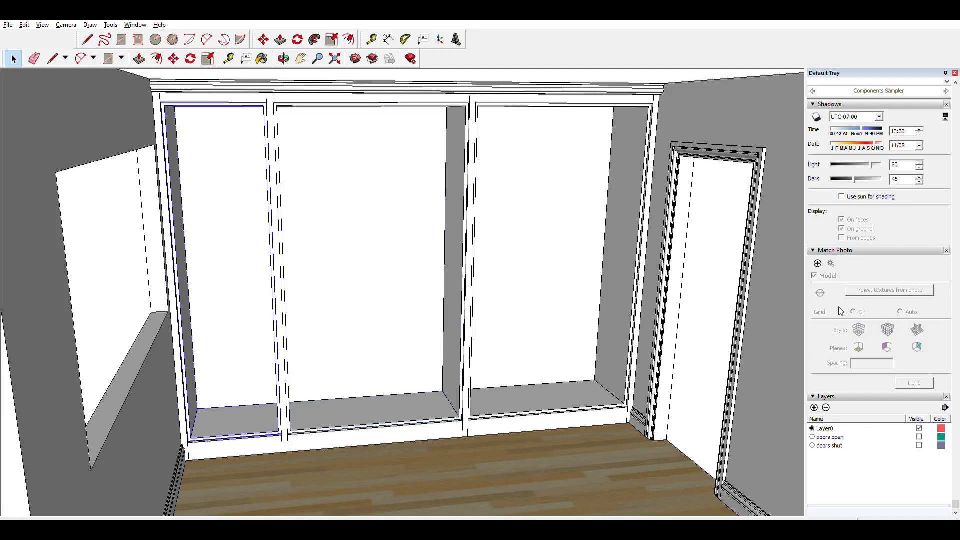
- Paint all three carcasses with the Wood Veneer 02 material
key(b)
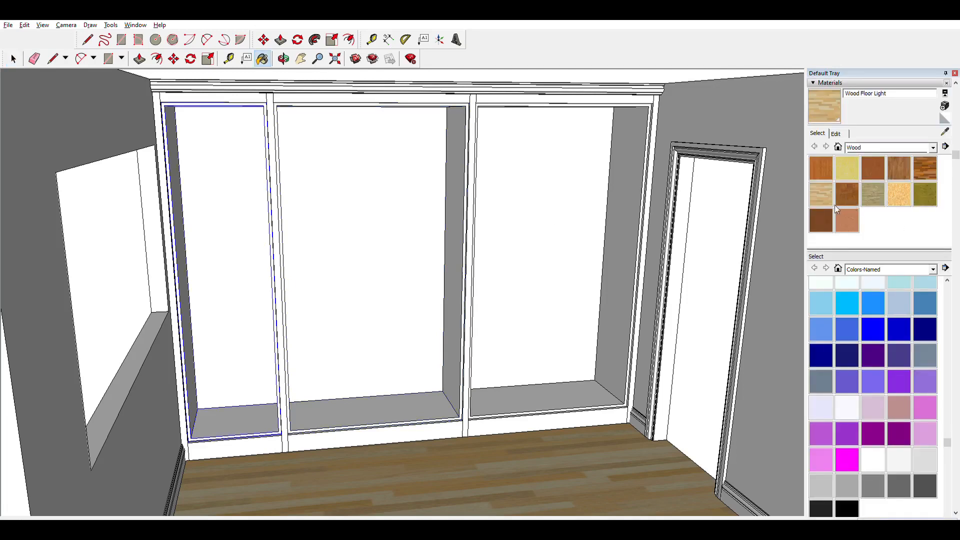
click(848, 213)
click(583, 243)
click(413, 246)
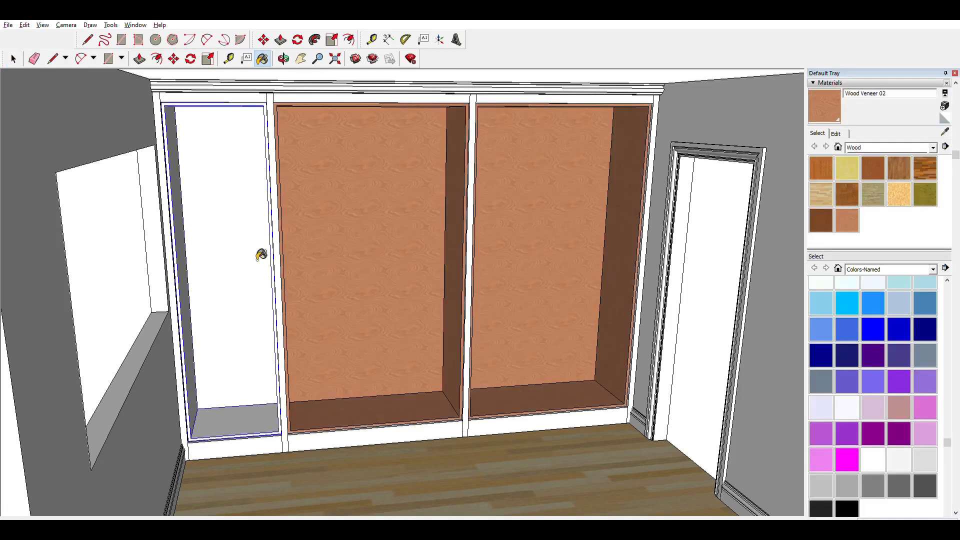
click(249, 240)
middle_drag(328, 210, 276, 200)
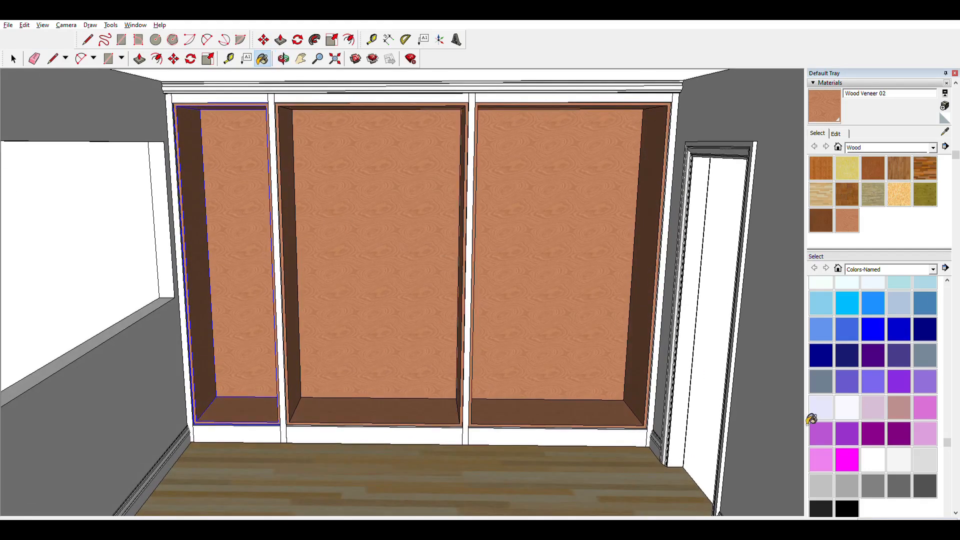
- Show the "doors open" layer and view the cupboard with its doors open in front of the carcasses
drag(954, 149, 937, 509)
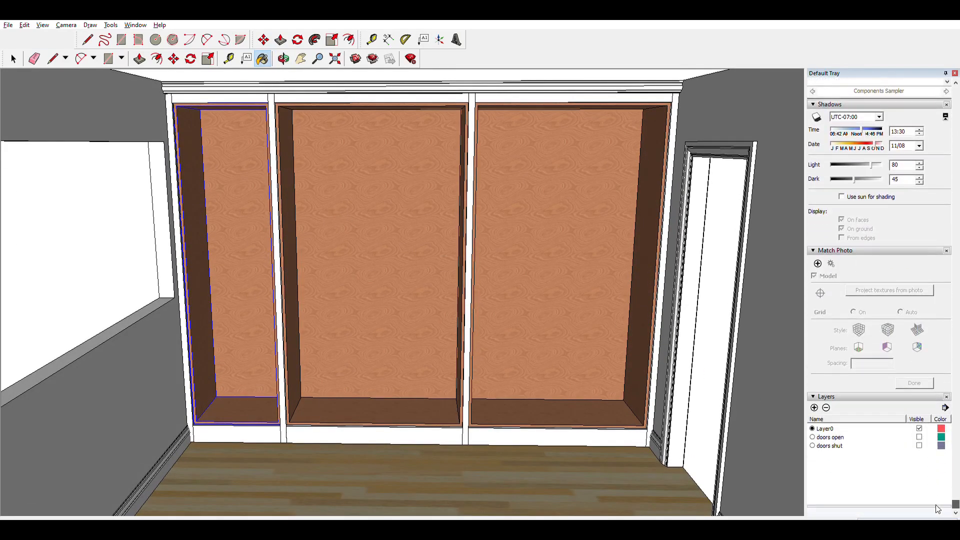
click(919, 437)
mouse_move(621, 257)
middle_down()
mouse_move(544, 247)
mouse_move(575, 235)
mouse_move(530, 240)
mouse_move(548, 225)
mouse_move(520, 230)
mouse_move(554, 232)
mouse_move(482, 244)
mouse_move(490, 220)
middle_up()
scroll(561, 254, down, 5)
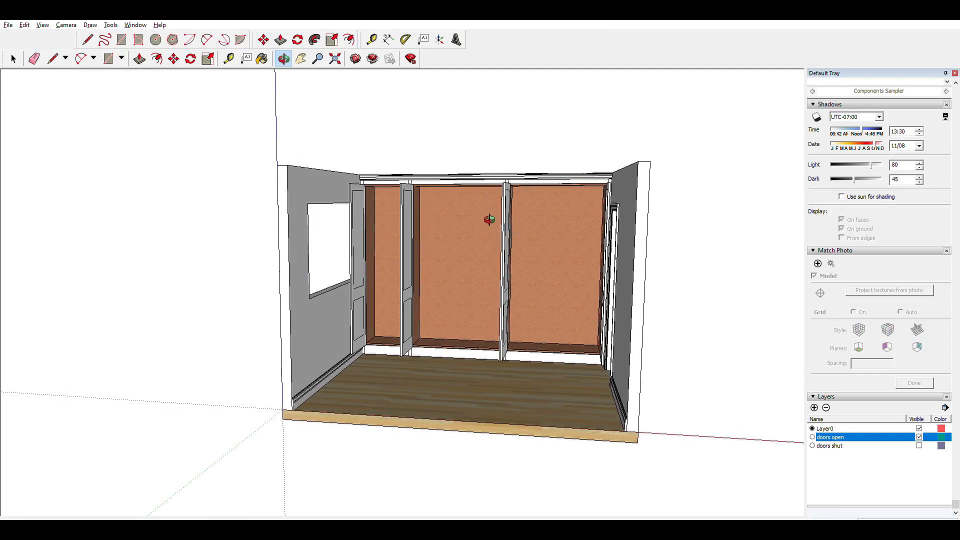
- Hide the "doors open" layer and show the "doors shut" layer
click(918, 437)
click(919, 444)
scroll(473, 263, up, 3)
mouse_move(459, 233)
middle_down()
mouse_move(484, 253)
mouse_move(455, 245)
middle_up()
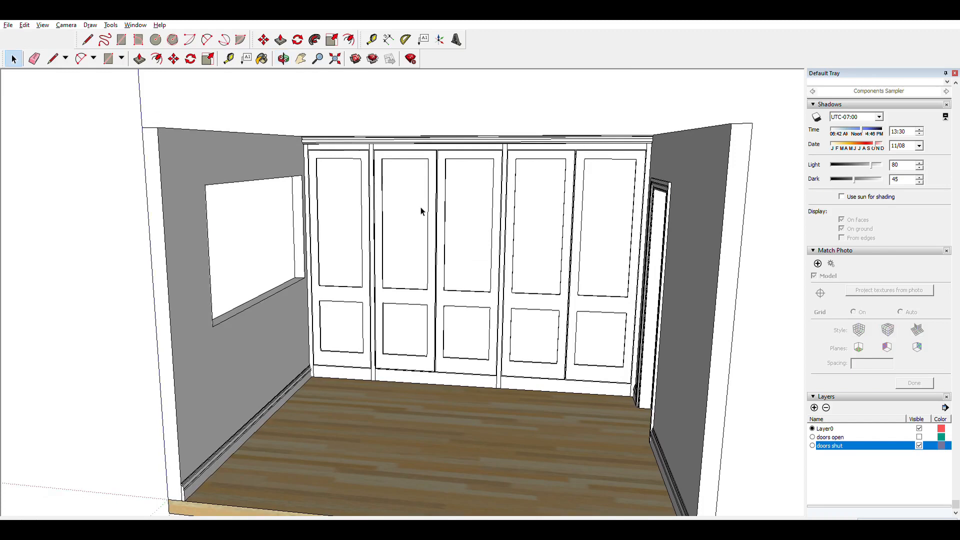
- Place Tape Measure guides inset from the top edge and both side edges of the second door's upper panel
middle_drag(421, 211, 407, 162)
scroll(407, 163, up, 5)
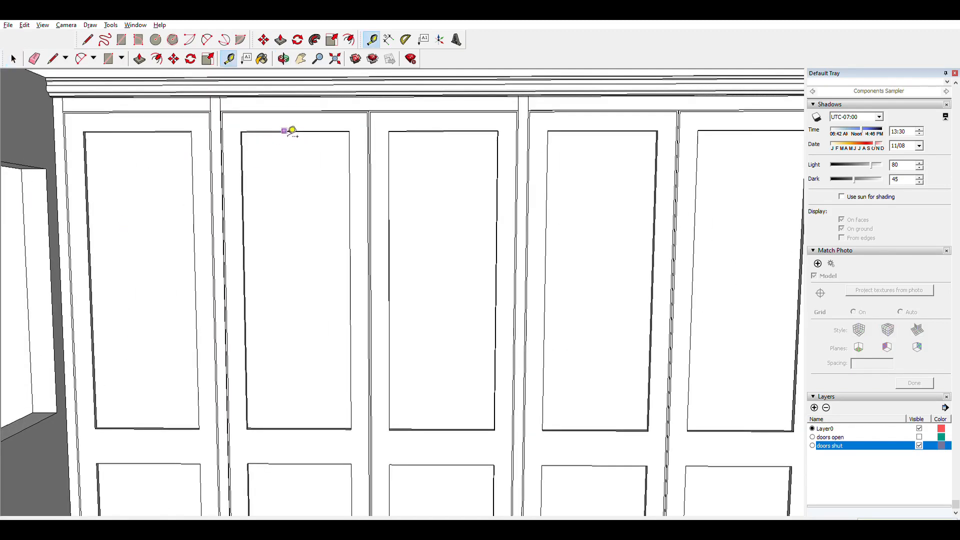
scroll(291, 131, up, 4)
click(260, 124)
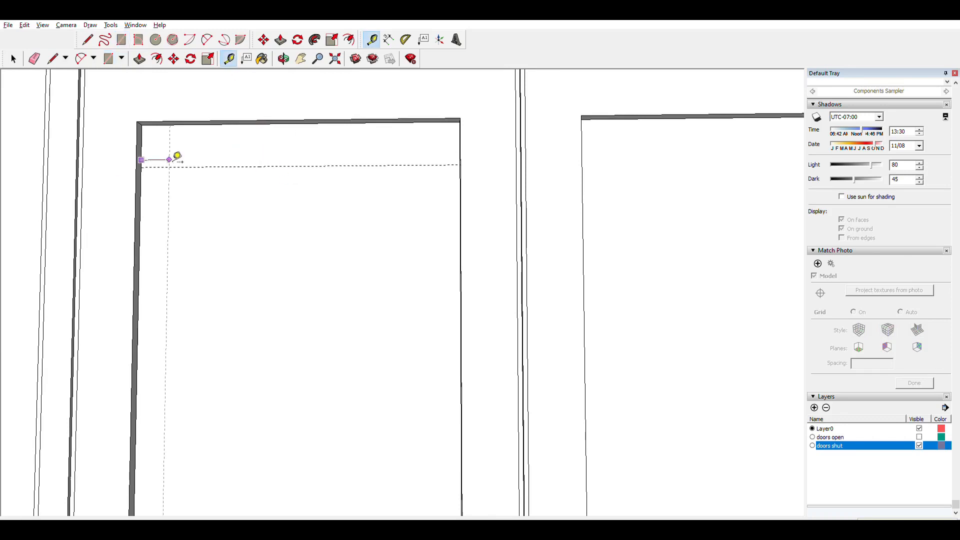
middle_drag(148, 156, 494, 152)
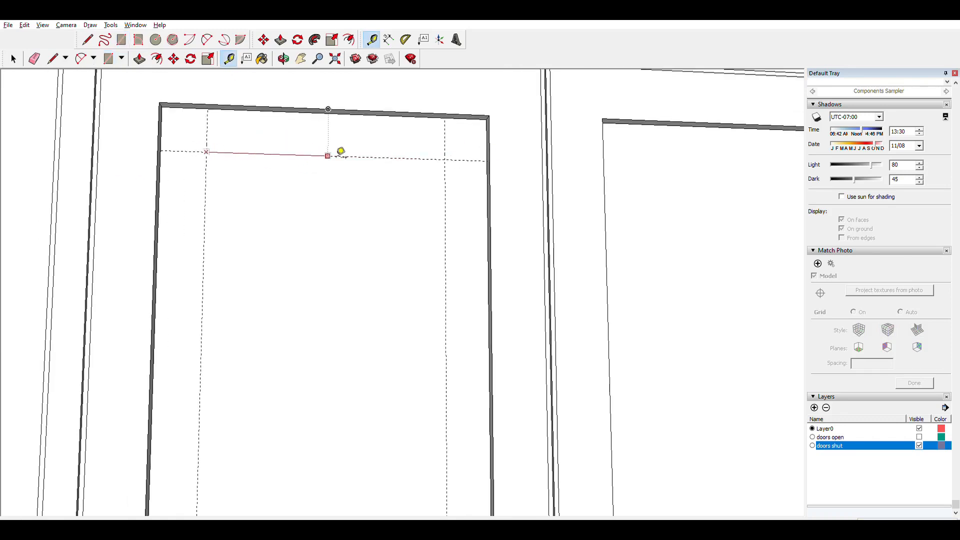
- Lay out a line along the horizontal guide between the two vertical guides, divided evenly for the hole centres
click(156, 40)
click(223, 142)
key(p)
middle_drag(271, 167, 208, 238)
key(space)
right_click(430, 264)
click(502, 334)
- Draw a circle on the first centre point and cut it through the door panel as a round ventilation hole
click(108, 58)
click(208, 237)
key(p)
key(space)
double_click(211, 240)
scroll(230, 255, down, 1)
key(m)
click(212, 240)
scroll(242, 268, up, 5)
middle_drag(241, 268, 185, 300)
click(270, 130)
key(space)
double_click(191, 126)
key(p)
- Draw circles on the second and third centre points and cut both through the door panel
click(109, 59)
click(214, 149)
key(p)
double_click(213, 148)
click(109, 59)
click(254, 149)
key(p)
mouse_move(240, 225)
middle_down()
mouse_move(193, 309)
mouse_move(264, 88)
mouse_move(235, 85)
middle_up()
key(space)
key(p)
- Draw a circle on the fourth centre point and push it through the door panel
click(108, 58)
click(281, 173)
click(287, 162)
middle_drag(287, 162, 310, 170)
key(p)
double_click(316, 168)
key(space)
middle_drag(244, 165, 330, 169)
- Draw circles on the last two centre points and cut them through the panel to complete the six-hole row
key(c)
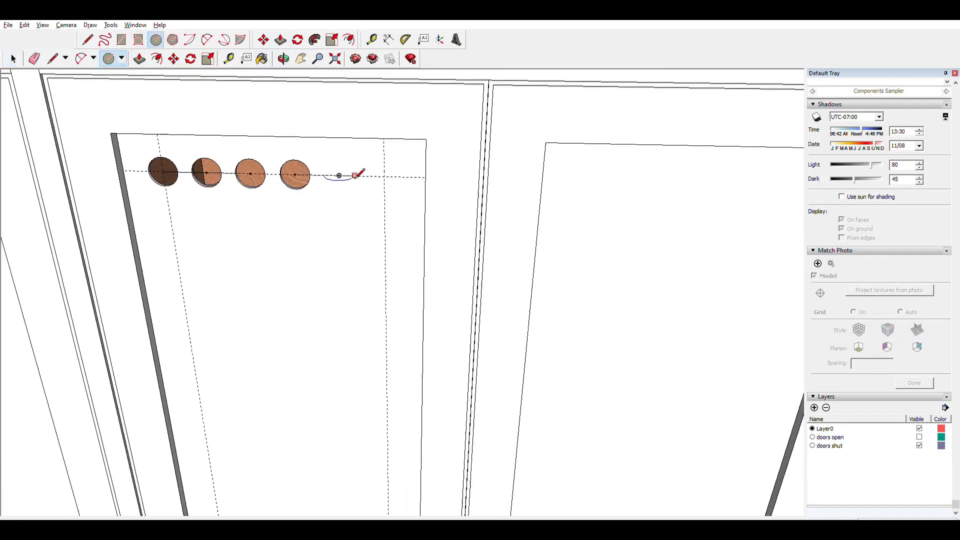
click(337, 177)
click(344, 166)
key(p)
double_click(343, 169)
key(space)
click(343, 168)
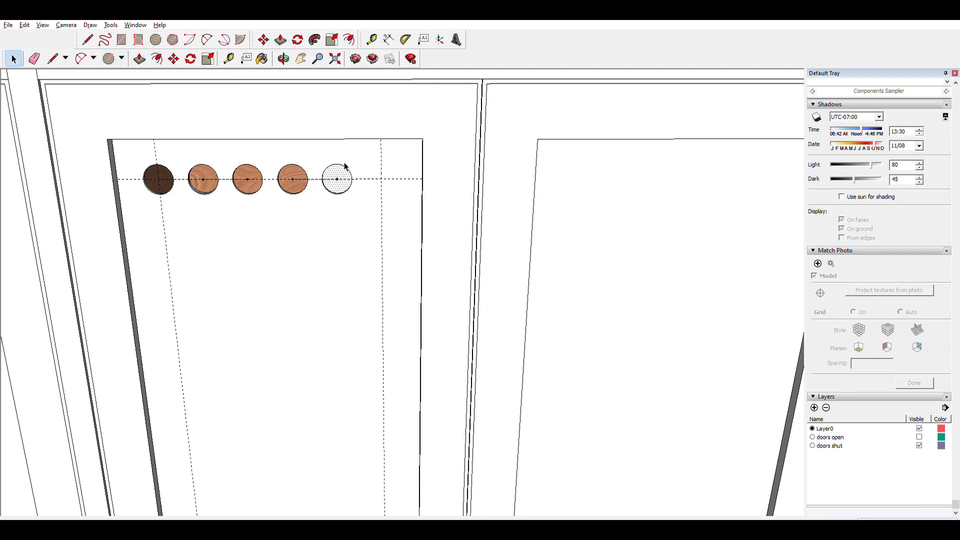
click(382, 179)
click(386, 161)
key(space)
scroll(259, 208, down, 5)
scroll(231, 129, up, 5)
- Add a guide below the six-hole row and draw five circles along it, staggered between the holes above
key(t)
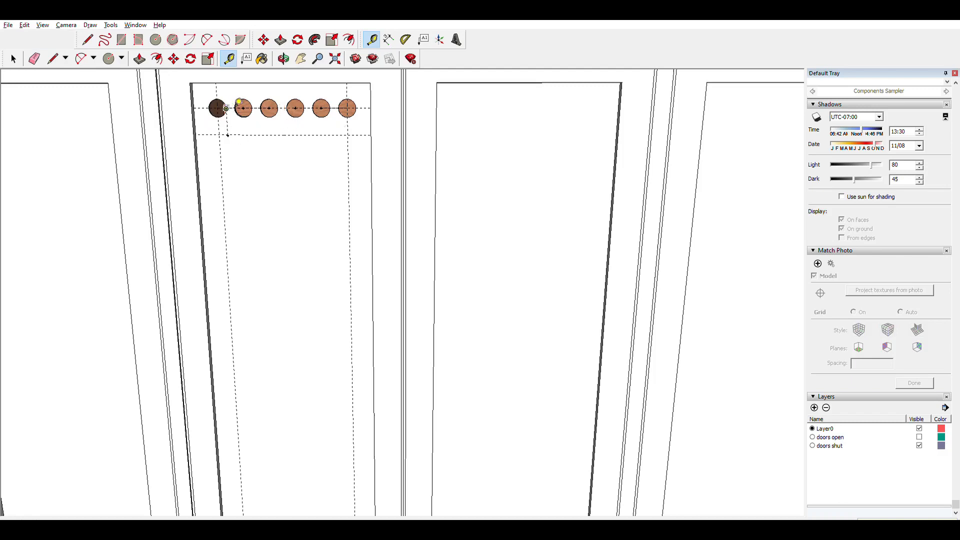
scroll(226, 126, up, 3)
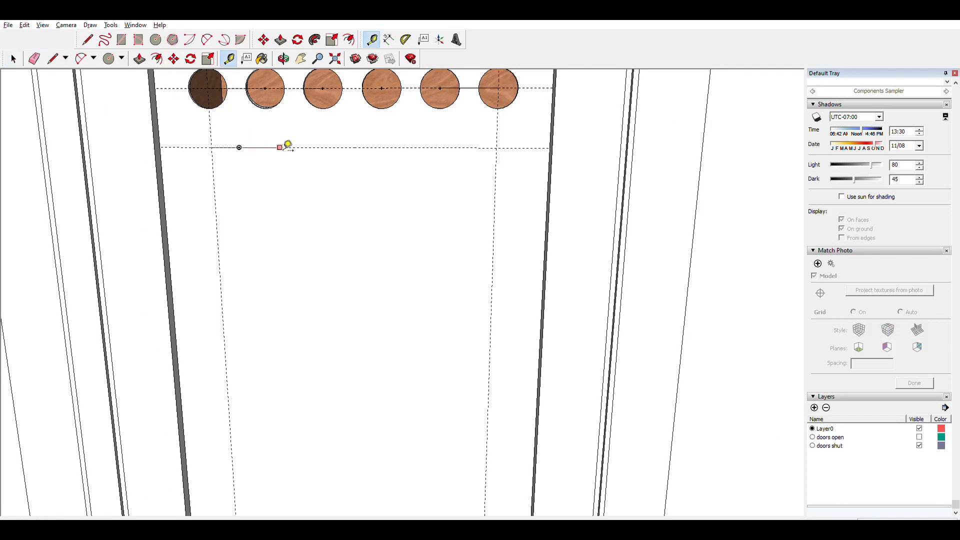
key(c)
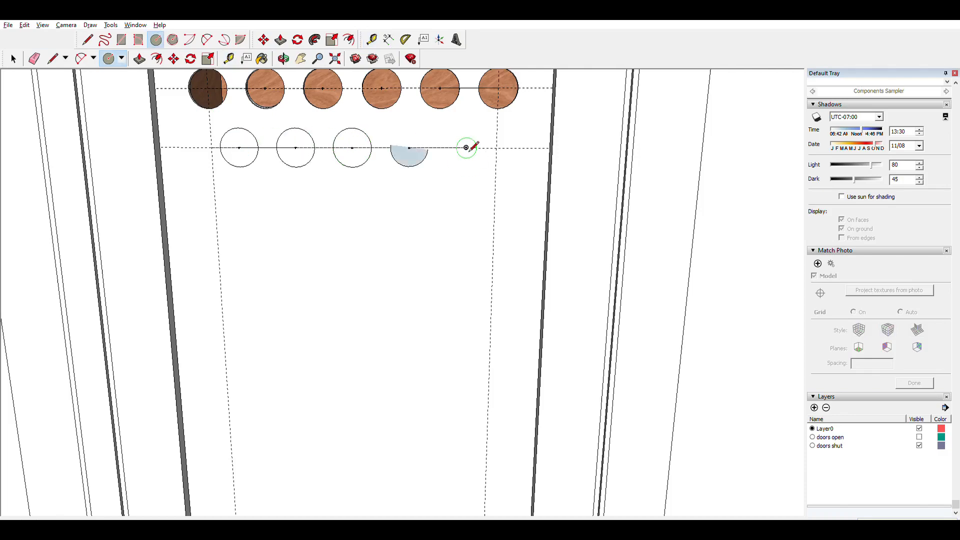
- Push the five staggered circles through the door panel to open the second row of holes
key(p)
double_click(466, 150)
double_click(409, 150)
double_click(352, 150)
double_click(296, 150)
double_click(239, 150)
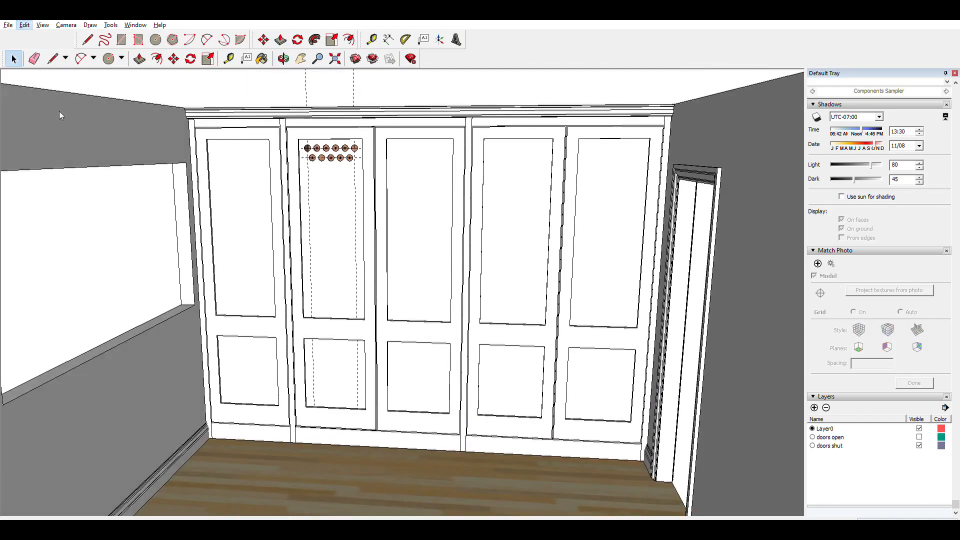
- Delete the guides and repeat the two-row hole pattern on the upper panels of the other four doors
key(space)
click(352, 228)
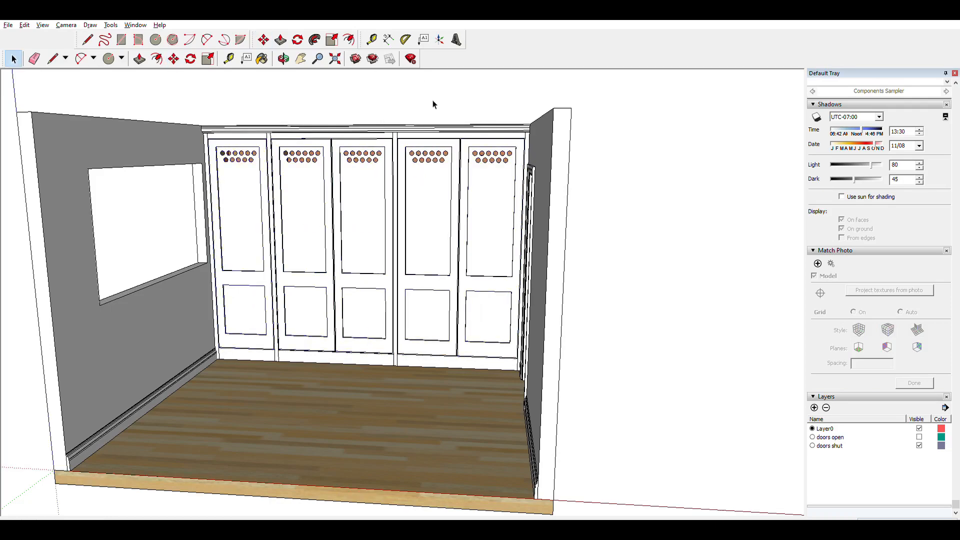
- Add a horizontal guide below the ventilation holes and a vertical centre guide on each door, and place a 3D number 1 where they cross
scroll(356, 253, up, 3)
scroll(388, 199, down, 2)
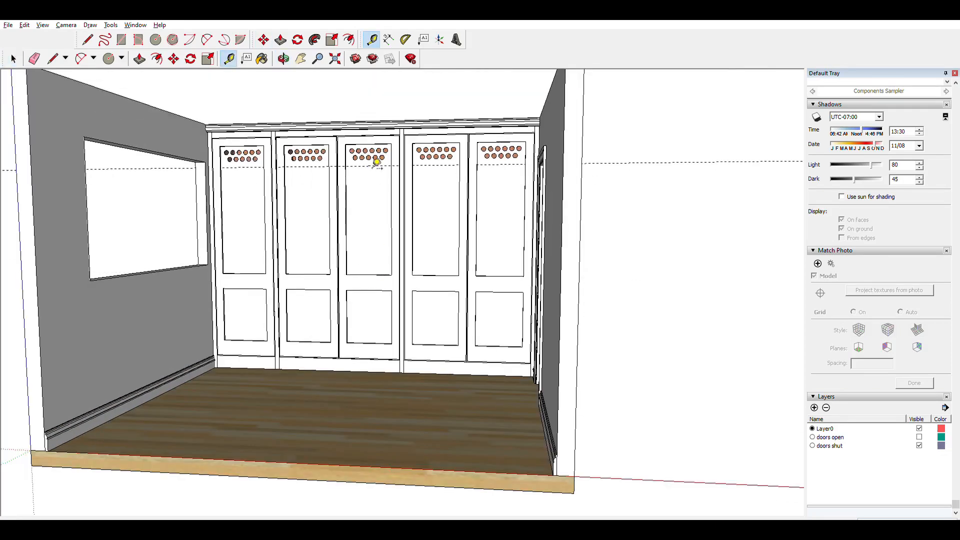
middle_drag(376, 163, 237, 137)
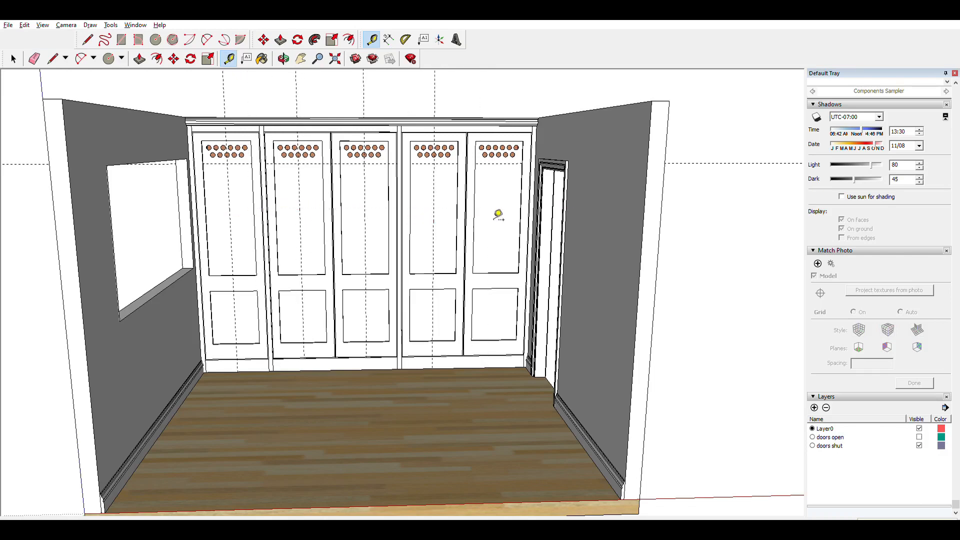
scroll(497, 221, down, 2)
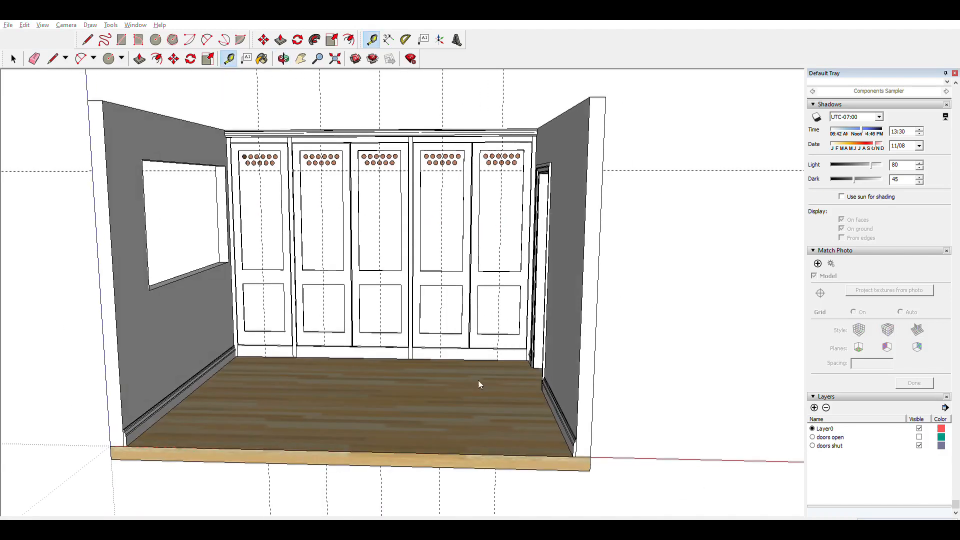
scroll(261, 190, up, 5)
scroll(310, 175, down, 3)
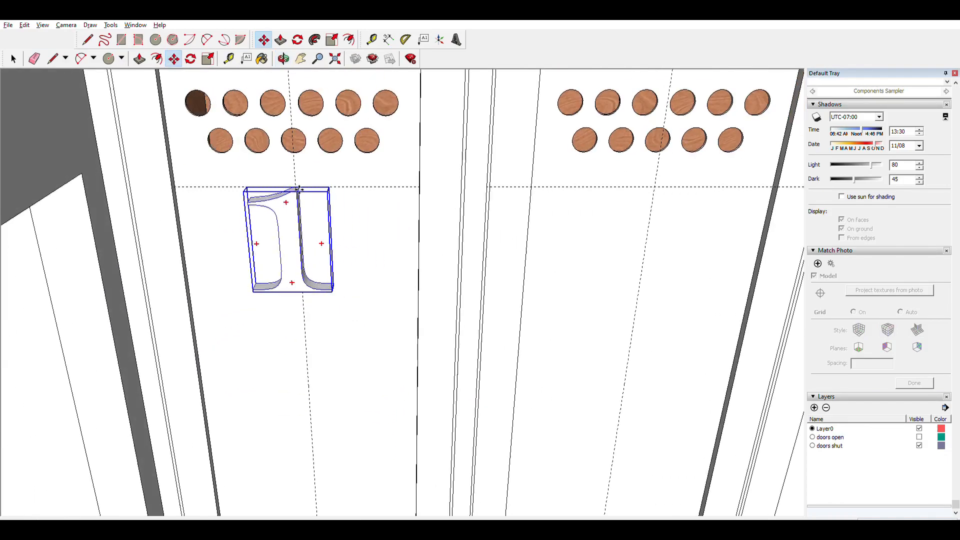
middle_drag(299, 189, 179, 51)
- Add a guide with centre points across the recessed panels below the holes, and place the 3D numbers 1, 2 and 3 on the first three doors
click(229, 59)
click(598, 190)
click(277, 174)
middle_drag(280, 175, 390, 175)
shift+middle_drag(390, 175, 380, 350)
scroll(504, 275, down, 8)
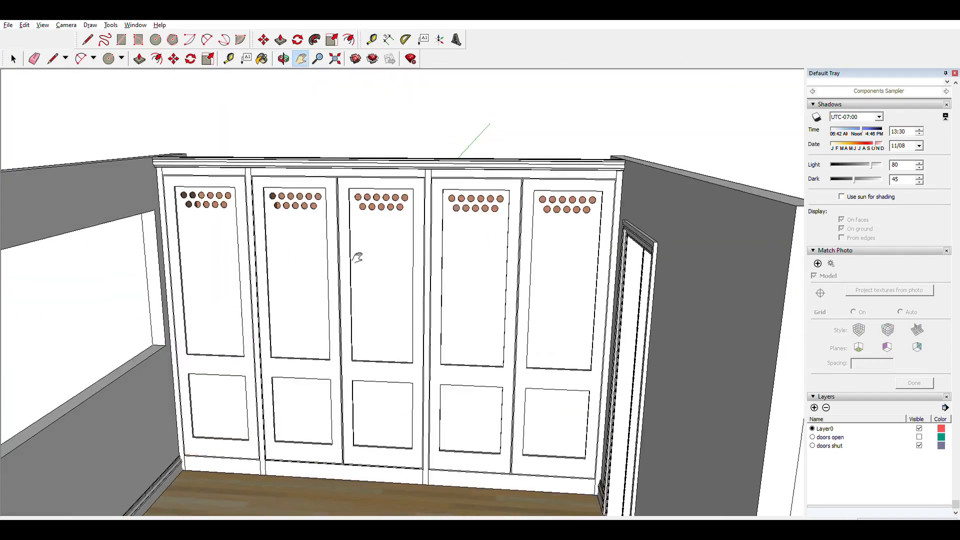
scroll(448, 240, up, 6)
key(m)
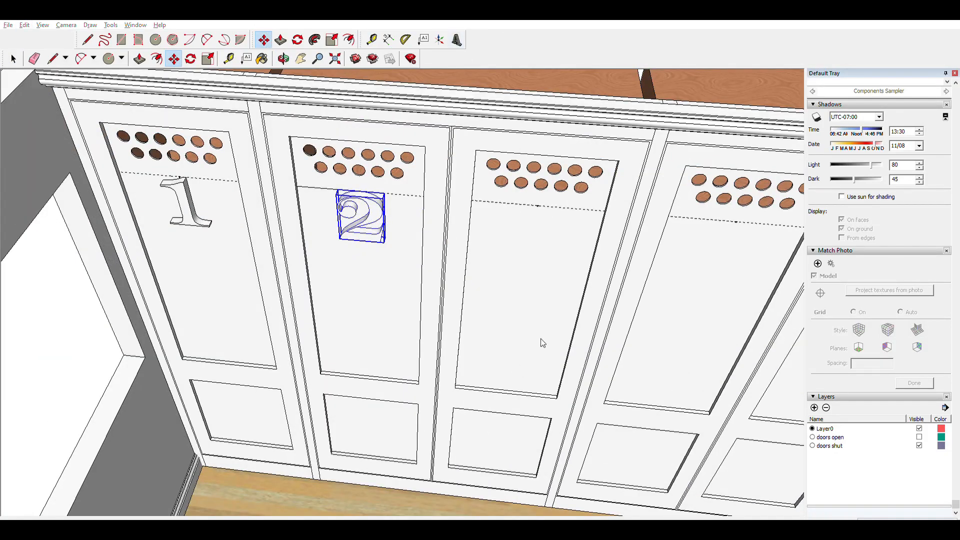
click(538, 206)
- Create the 3D number 4 and position it at the centre point below the holes on the fourth door
click(457, 40)
text(4)
click(739, 284)
key(m)
click(736, 221)
- Try to create the 3D number 5 and place it at the centre point on the fifth door
scroll(736, 222, down, 6)
shift+middle_drag(736, 222, 522, 222)
scroll(521, 222, up, 1)
click(457, 40)
text(5)
click(535, 353)
key(m)
click(547, 340)
click(603, 246)
scroll(602, 248, up, 7)
key(m)
click(620, 228)
click(667, 136)
middle_drag(636, 145, 575, 203)
scroll(672, 276, up, 3)
click(645, 266)
scroll(685, 259, up, 3)
click(653, 248)
scroll(653, 248, down, 10)
middle_drag(654, 249, 544, 407)
key(Delete)
- Create the 3D number 5 and position it at the centre point below the holes on the fifth door
click(457, 40)
click(518, 452)
key(m)
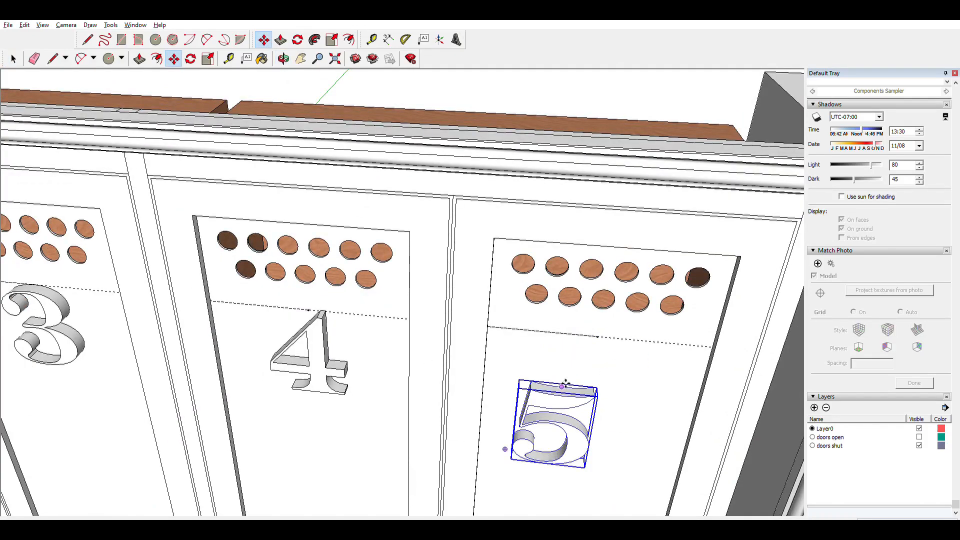
click(563, 384)
click(598, 337)
scroll(597, 336, down, 10)
mouse_move(430, 249)
middle_down()
mouse_move(343, 338)
mouse_move(316, 429)
mouse_move(314, 339)
middle_up()
scroll(343, 338, up, 10)
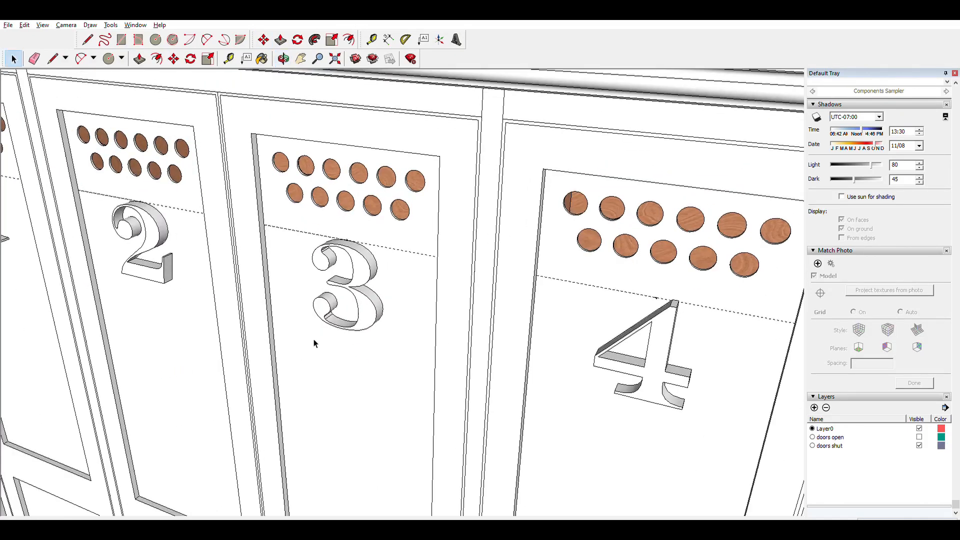
- Paint the five door numbers with the Wood Veneer 01 material
scroll(313, 339, down, 10)
key(b)
click(847, 508)
click(604, 320)
click(821, 220)
click(607, 322)
click(682, 320)
key(space)
scroll(526, 320, up, 8)
click(526, 320)
middle_drag(570, 250, 538, 302)
click(501, 337)
key(Delete)
middle_drag(501, 336, 512, 330)
key(ctrl+z)
click(545, 340)
click(505, 327)
key(m)
key(space)
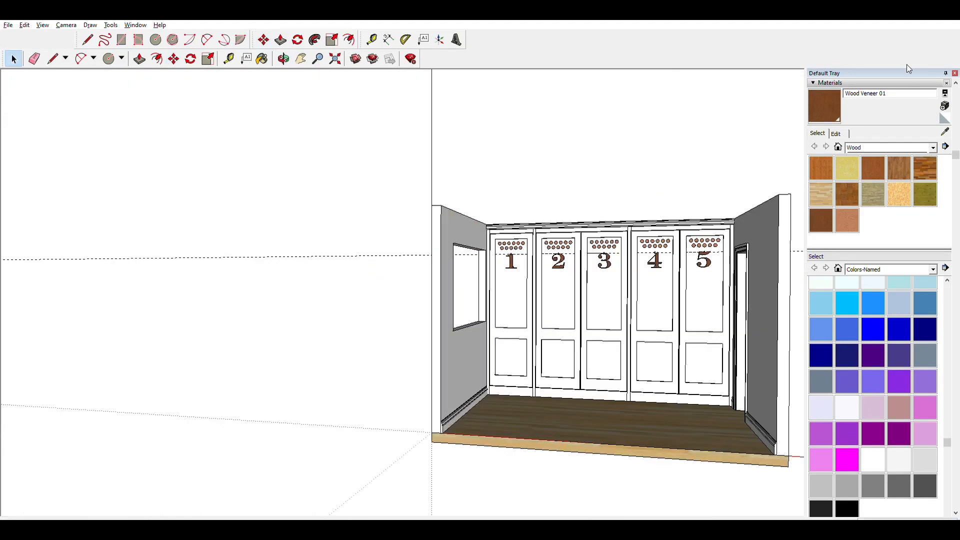
- Hide the doors shut layer, model a full-width shelf low in the carcass behind doors 4 and 5, and group it
click(660, 344)
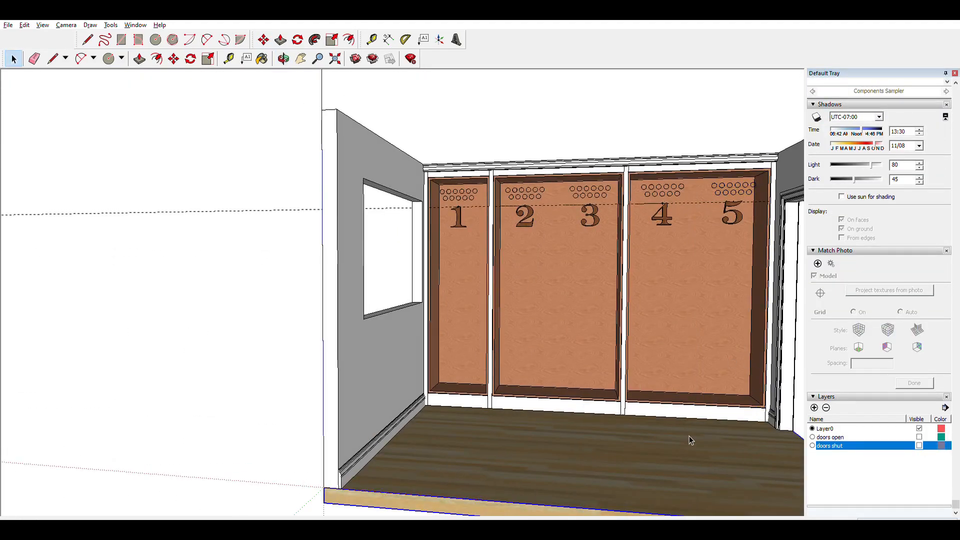
scroll(689, 436, up, 5)
shift+middle_drag(689, 436, 560, 351)
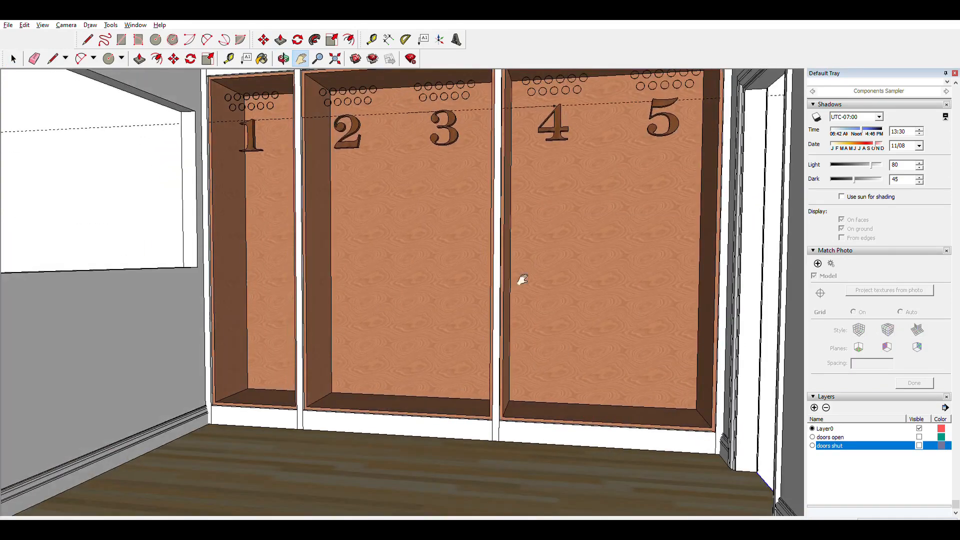
key(p)
click(597, 353)
click(597, 342)
key(space)
triple_click(578, 347)
key(g)
- Copy the shelf twice and stack the copies above the first one in the same carcass
key(ctrl+c)
key(ctrl+v)
click(512, 321)
key(ctrl+v)
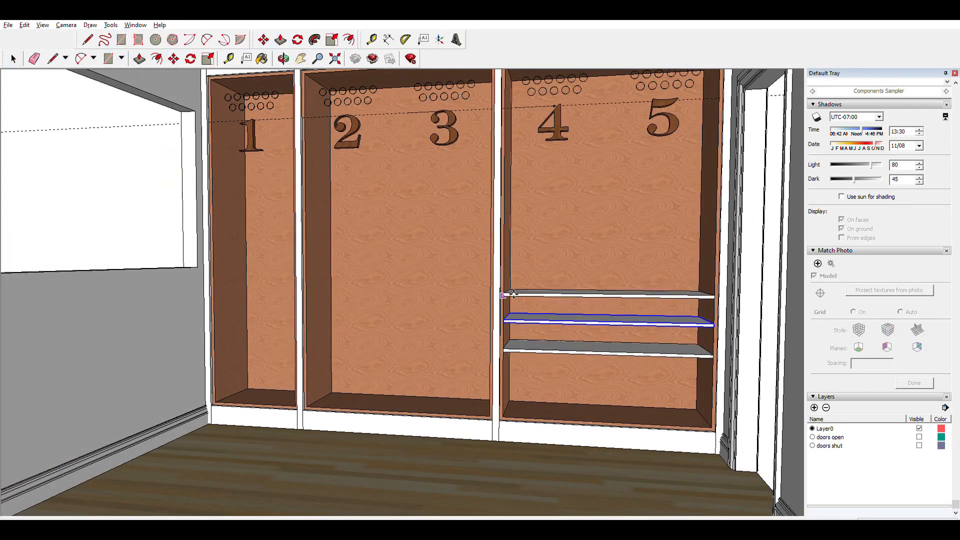
click(511, 301)
middle_drag(522, 360, 512, 352)
- Try to move the uppermost shelf up to the height of the door numbers
click(511, 299)
click(506, 118)
scroll(550, 189, down, 5)
middle_drag(550, 189, 565, 240)
key(space)
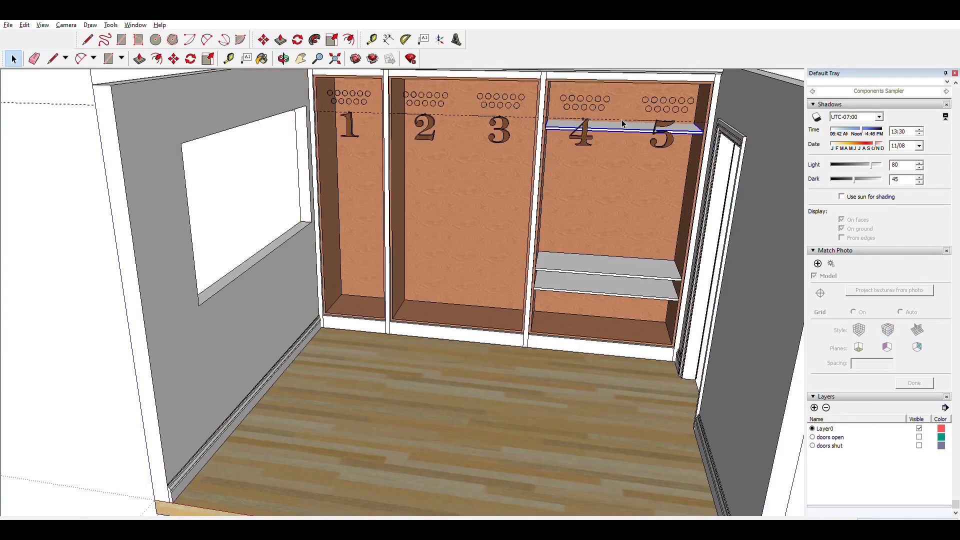
key(ctrl+z)
- Assign the fifth door and its number to the doors shut layer, and toggle both door layers to check the assignment
drag(689, 120, 557, 154)
click(583, 140)
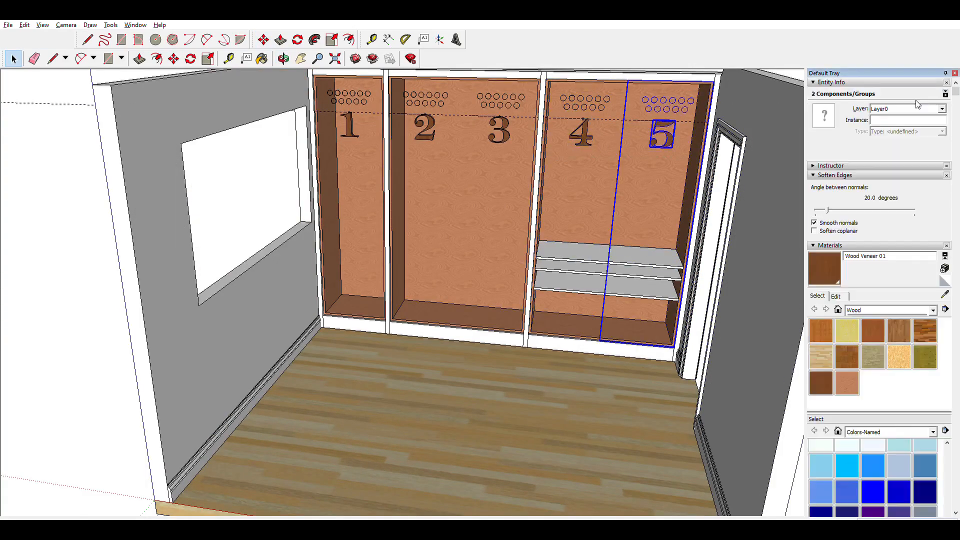
key(Delete)
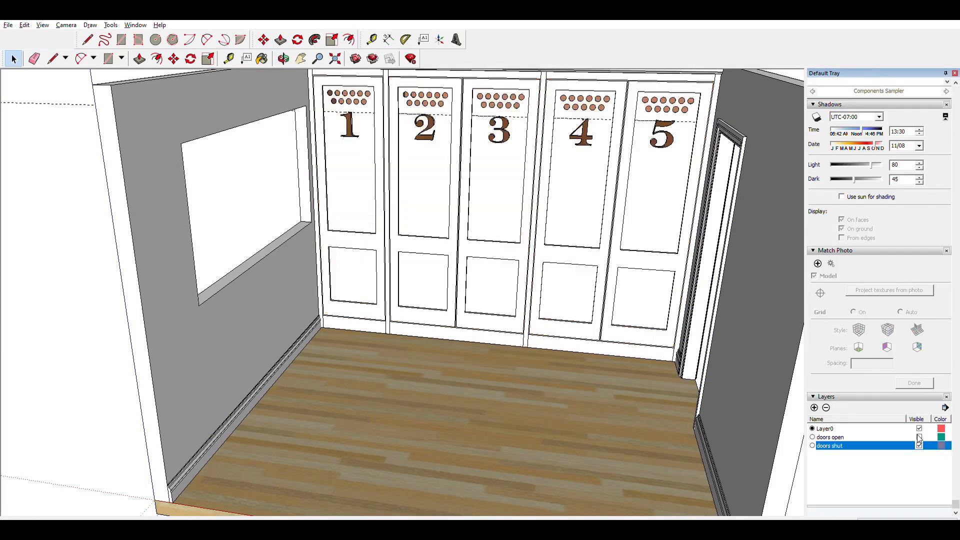
click(919, 437)
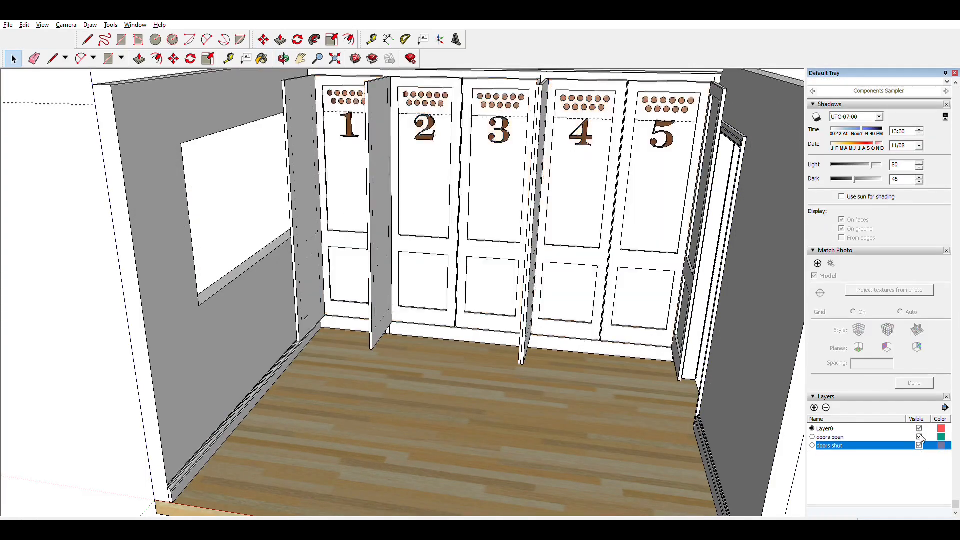
click(919, 445)
click(919, 437)
- Assign the remaining four doors and the numbers 1 to 4 to the doors shut layer
click(582, 133)
shift+click(499, 129)
shift+click(425, 128)
click(359, 149)
shift+click(424, 127)
shift+click(582, 124)
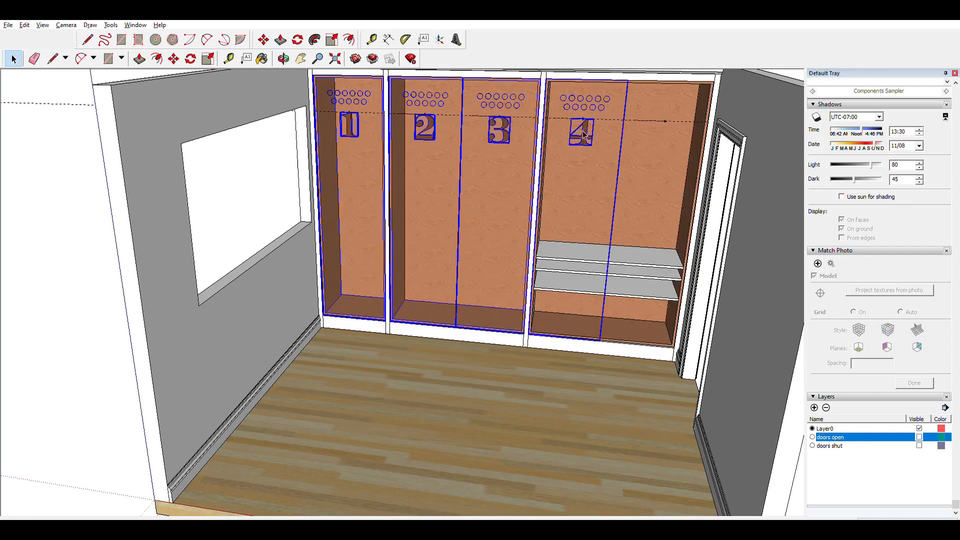
key(Delete)
click(40, 33)
click(349, 125)
shift+click(424, 126)
shift+click(508, 102)
shift+click(581, 130)
key(Delete)
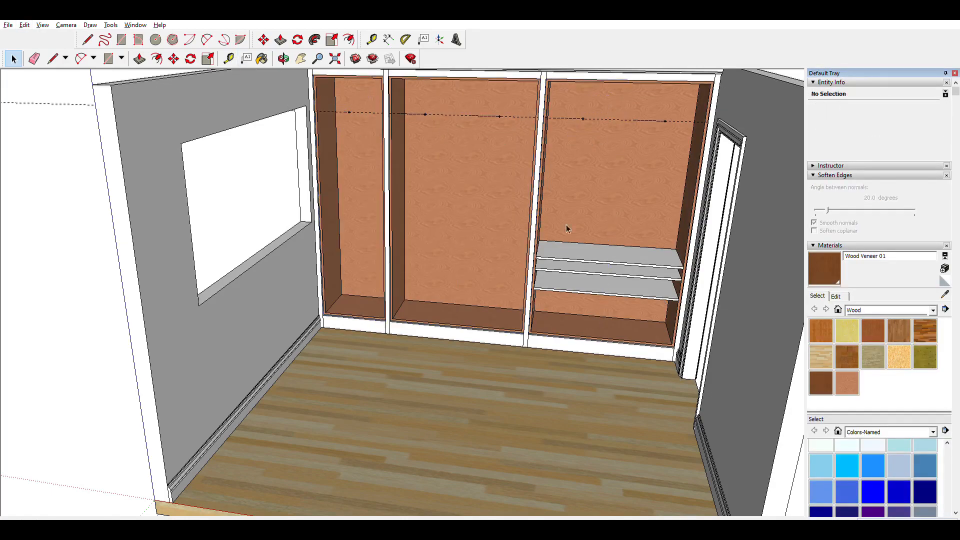
- Raise the uppermost shelf close to the guide near the carcass top, and paint all three shelves with Wood Veneer 02
drag(608, 260, 617, 131)
middle_drag(618, 131, 646, 97)
scroll(653, 150, down, 5)
click(847, 208)
click(705, 127)
click(673, 350)
click(673, 388)
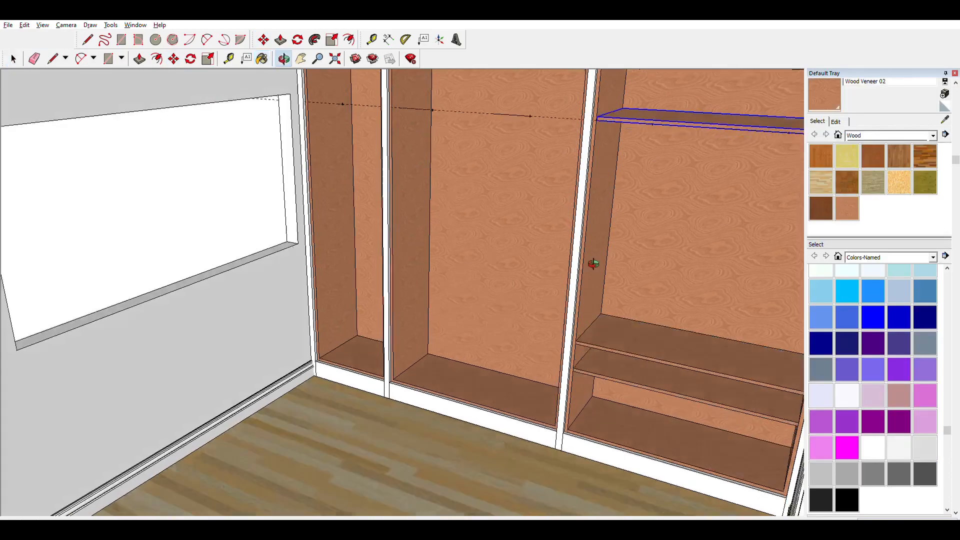
- Copy the three shelves into the middle carcass and adjust the position of the original top shelf
middle_drag(672, 388, 722, 345)
shift+click(722, 345)
key(m)
shift+middle_drag(596, 333, 570, 286)
scroll(697, 292, up, 5)
click(681, 320)
key(space)
click(712, 390)
key(m)
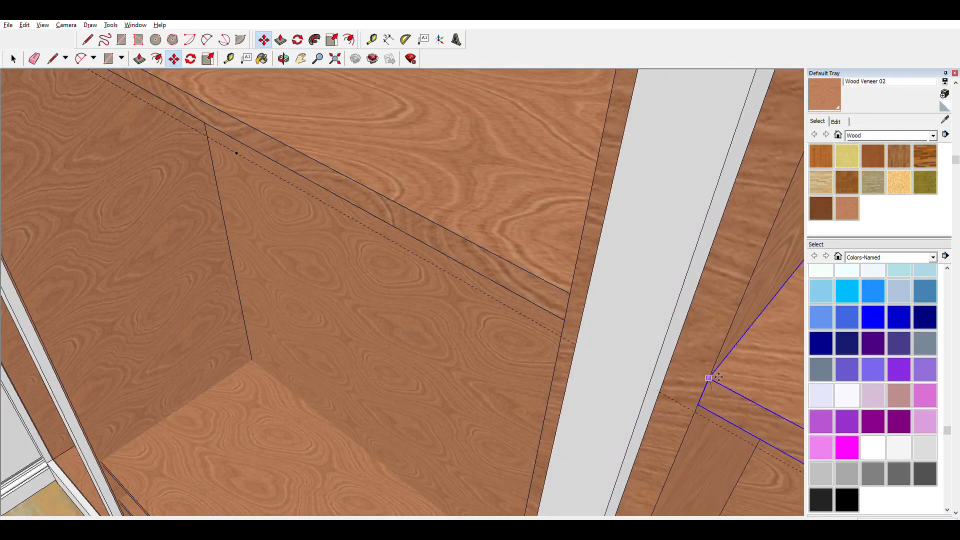
scroll(709, 380, down, 10)
key(space)
- Model a rectangular block for the boiler in the upper part of the narrow first carcass
click(474, 349)
middle_drag(473, 348, 520, 345)
click(454, 346)
key(p)
click(441, 310)
key(Return)
key(space)
triple_click(437, 308)
middle_drag(438, 308, 434, 295)
click(340, 286)
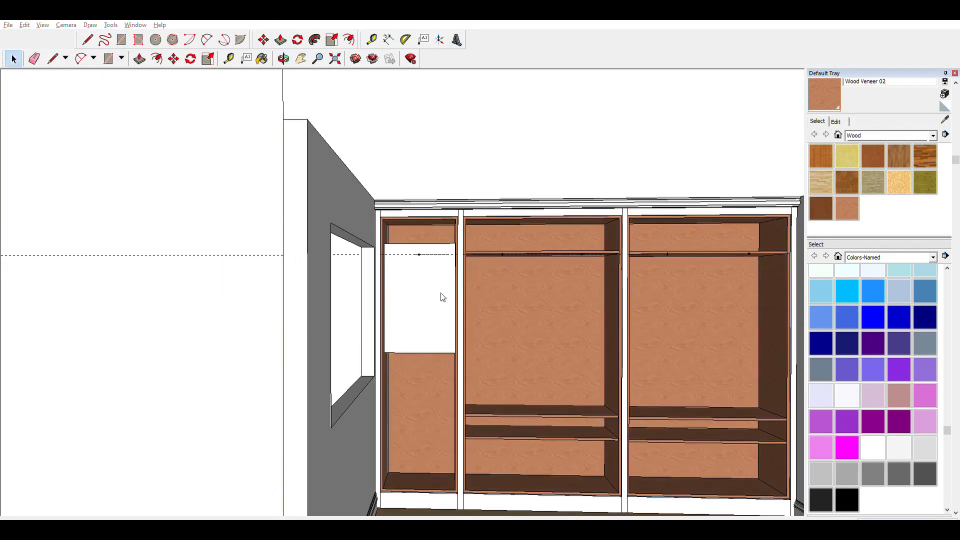
- Add the 3D text "boiler", scale it to fit and move it onto the front of the boiler block
click(331, 39)
drag(473, 288, 449, 295)
key(m)
middle_drag(430, 320, 441, 350)
key(space)
- Delete the veneered carcass around the boiler in the narrow first compartment
click(442, 388)
scroll(445, 390, up, 5)
key(r)
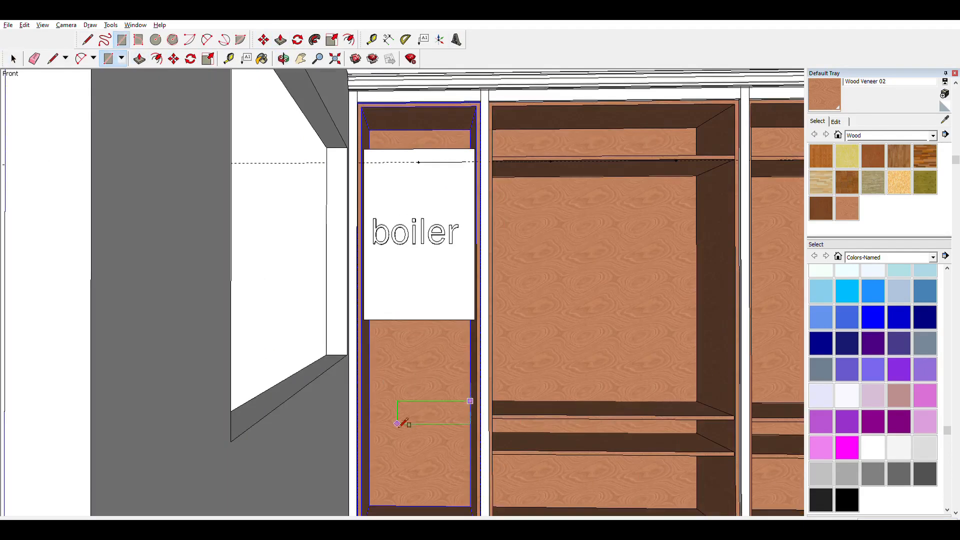
key(Delete)
- Draw a rectangle below the boiler in the first compartment and extrude it into a thin shelf
middle_drag(385, 411, 407, 360)
click(375, 375)
middle_drag(481, 403, 491, 291)
click(491, 291)
key(p)
click(525, 284)
- Copy the new shelf within the first compartment to make three spaced shelves below the boiler
key(space)
triple_click(550, 295)
key(m)
middle_drag(640, 345, 311, 216)
click(587, 323)
click(585, 329)
key(space)
- Delete all the construction guides from the model
scroll(311, 216, down, 5)
click(24, 25)
click(64, 105)
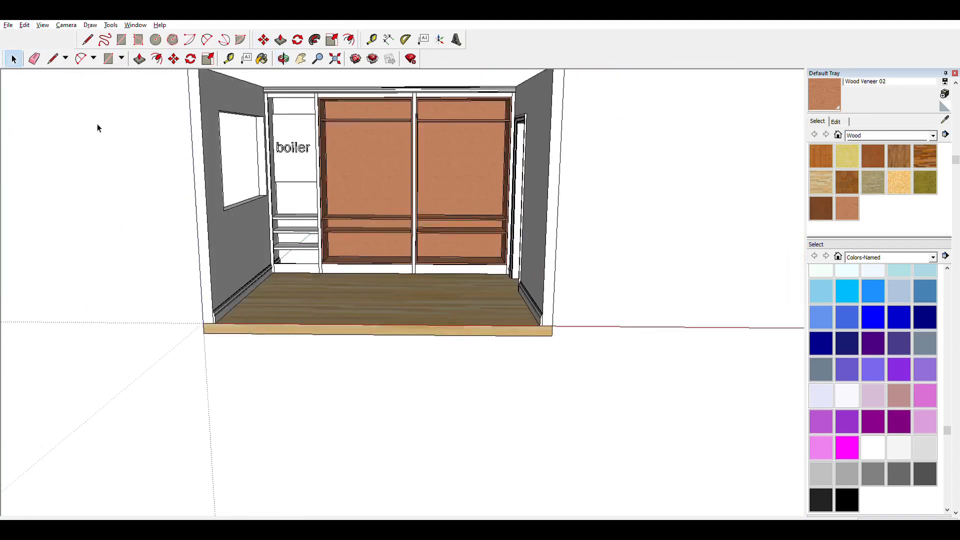
scroll(405, 259, up, 3)
shift+middle_drag(429, 254, 433, 240)
scroll(433, 241, up, 3)
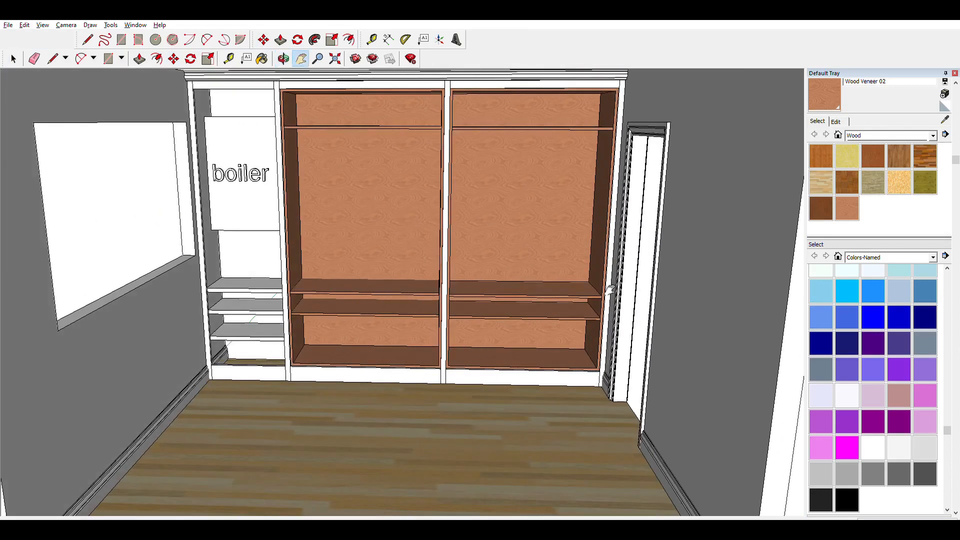
- Paint the side walls of the room with 0052_FloralWhite
mouse_move(425, 196)
middle_down()
mouse_move(367, 188)
mouse_move(345, 174)
middle_up()
scroll(366, 188, down, 3)
click(898, 395)
click(565, 250)
scroll(872, 380, up, 5)
click(847, 356)
click(565, 250)
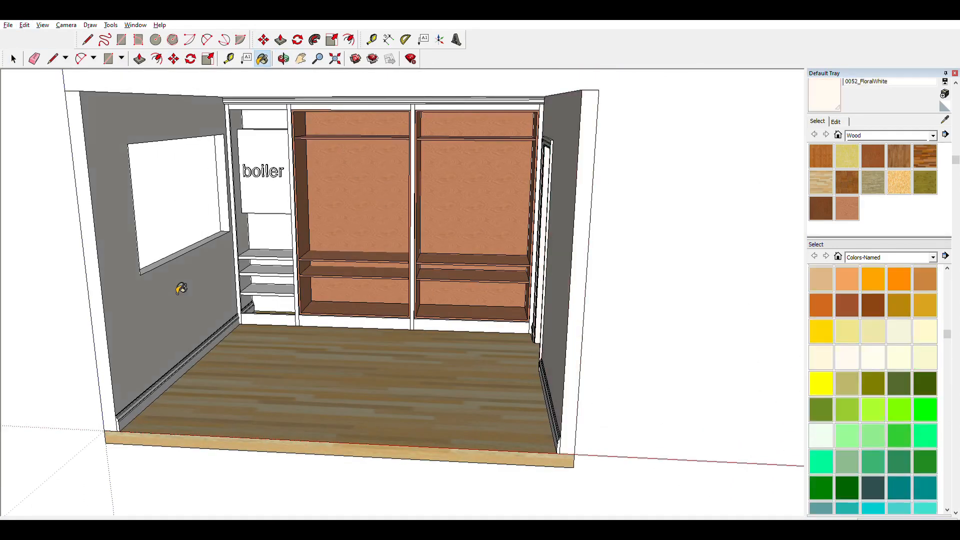
- Try two olive green colours on the cupboard's cornice and frame
click(873, 383)
click(493, 99)
click(925, 383)
click(493, 100)
- Paint the cupboard's cornice, frame, plinth, boiler-compartment shelves and doors with 0078_DarkSlateGray
scroll(899, 400, down, 1)
click(873, 427)
click(470, 100)
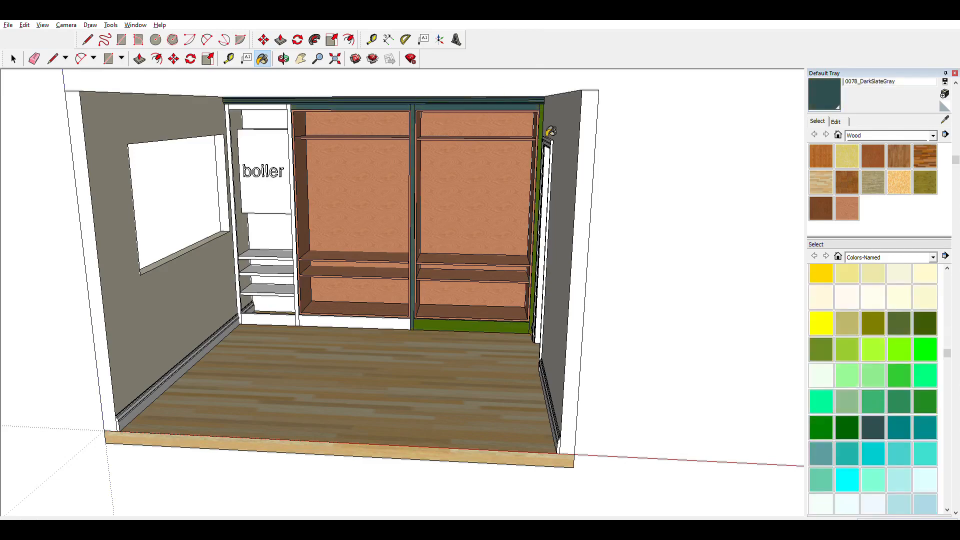
click(412, 117)
click(244, 284)
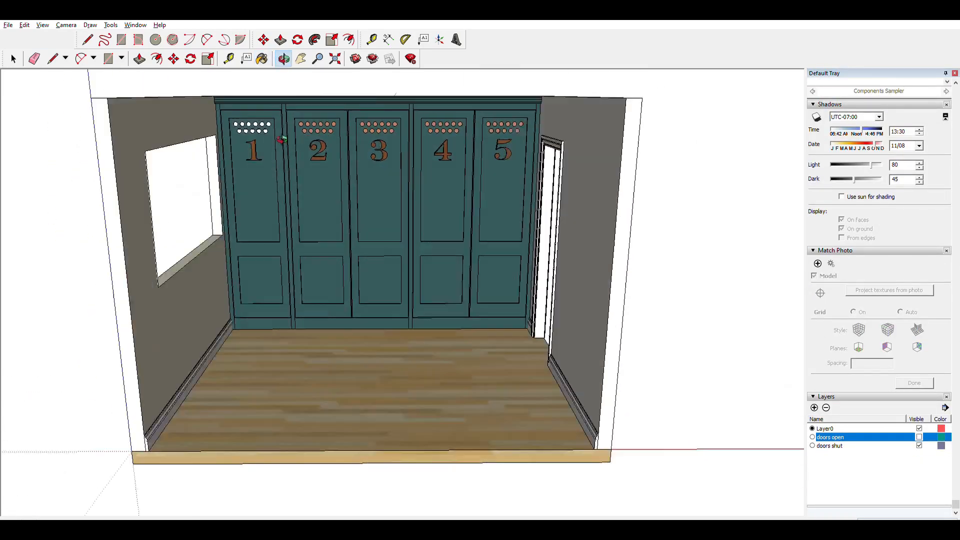
scroll(343, 131, up, 5)
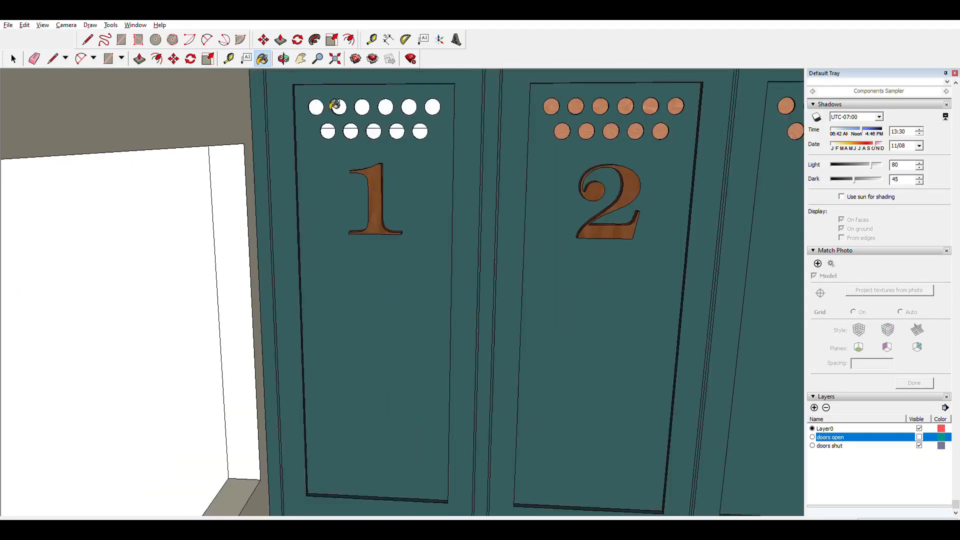
scroll(650, 162, down, 4)
mouse_move(650, 162)
shift+middle_down()
mouse_move(591, 180)
mouse_move(480, 175)
mouse_move(332, 197)
mouse_move(455, 159)
shift+middle_up()
key(space)
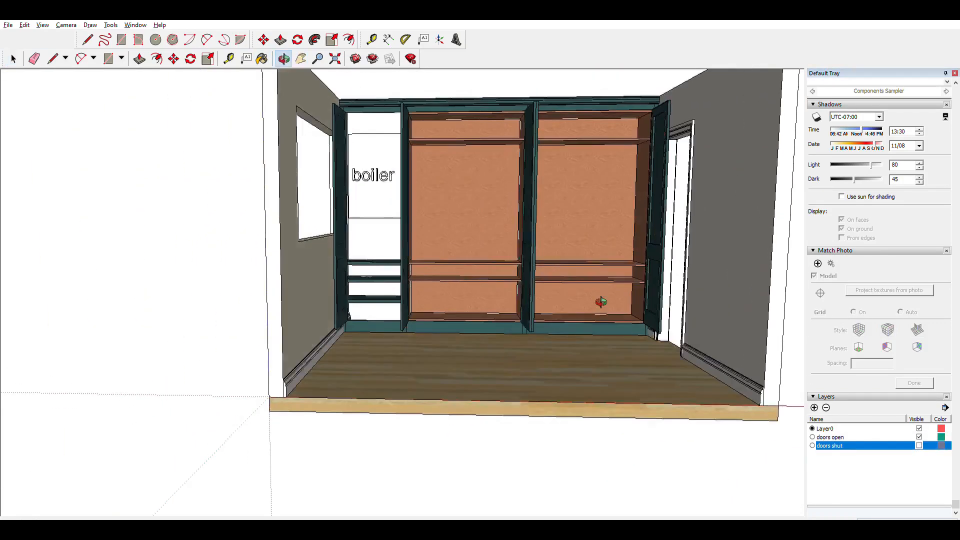
- Add a round hanging rail beneath the top shelf of each wide carcass and paint both rails light grey
scroll(514, 289, up, 5)
key(c)
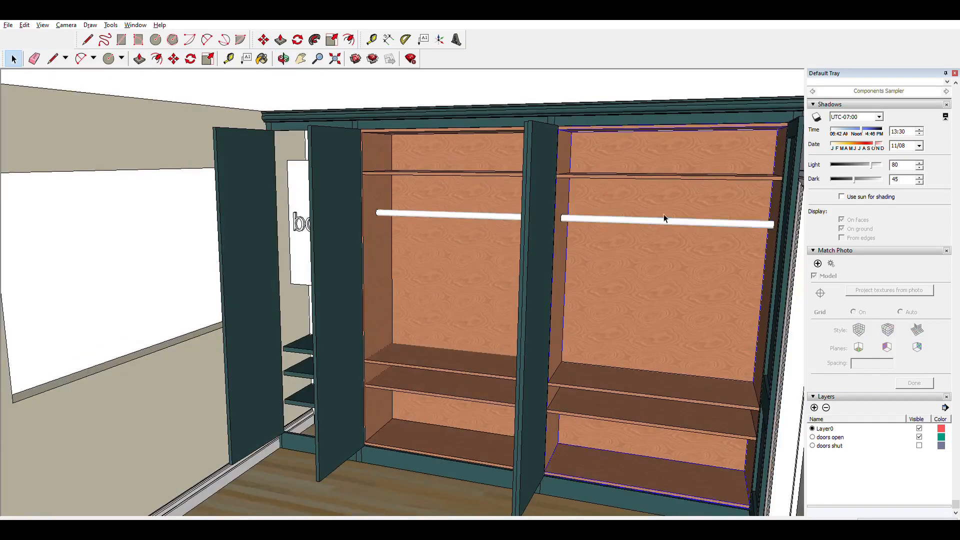
scroll(917, 295, up, 5)
scroll(916, 295, up, 5)
click(890, 217)
click(873, 288)
click(821, 289)
click(670, 222)
click(615, 275)
- Turn on the doors shut layer and hide the doors open layer
scroll(570, 274, down, 4)
middle_drag(570, 275, 507, 276)
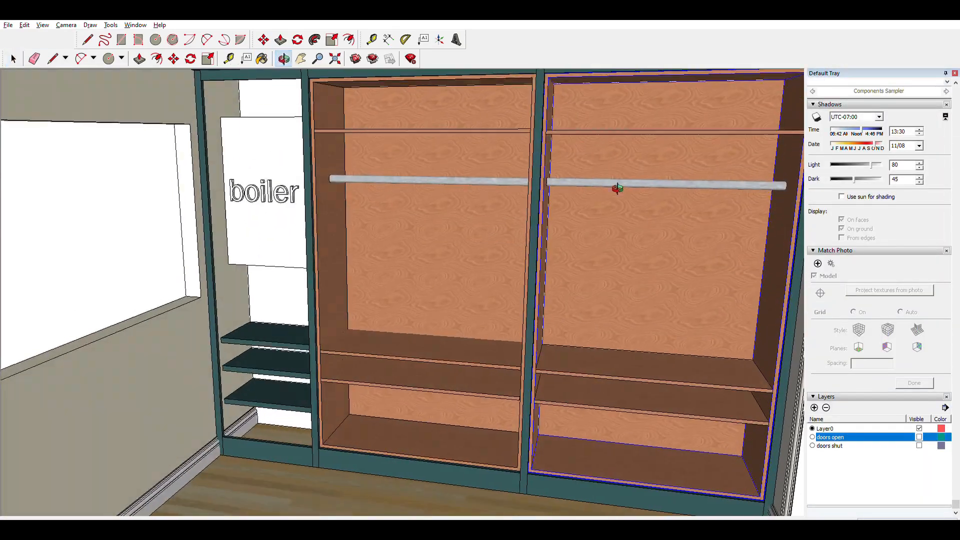
scroll(583, 281, up, 6)
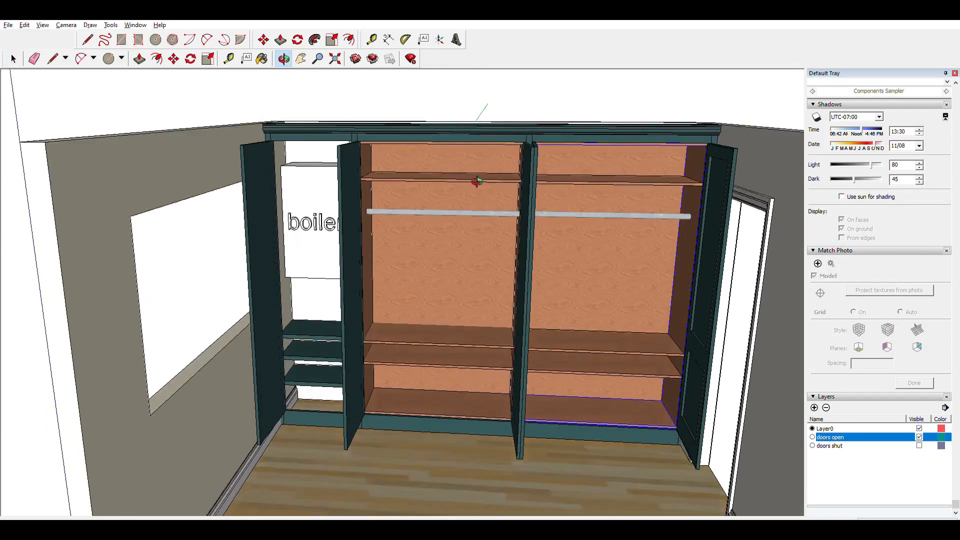
middle_drag(477, 181, 469, 122)
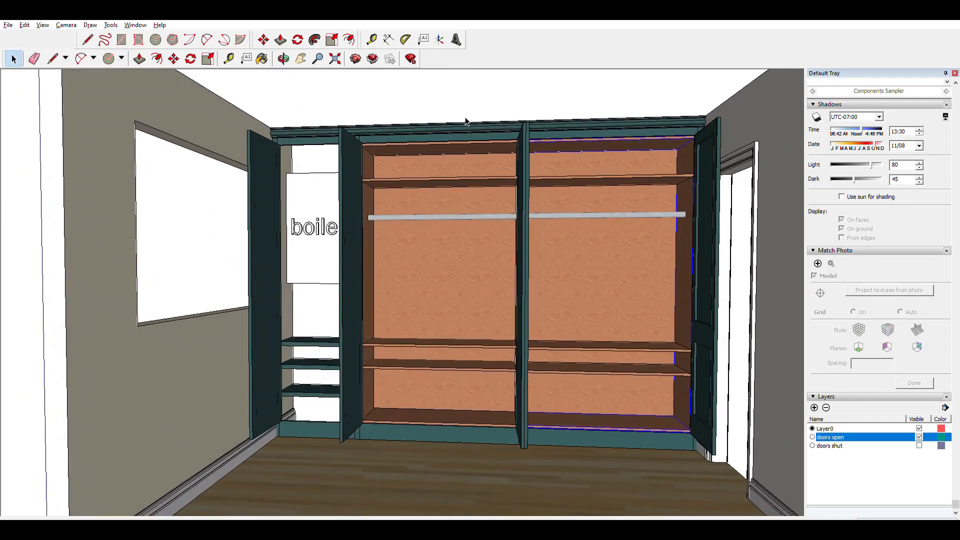
scroll(477, 167, down, 3)
scroll(504, 201, up, 1)
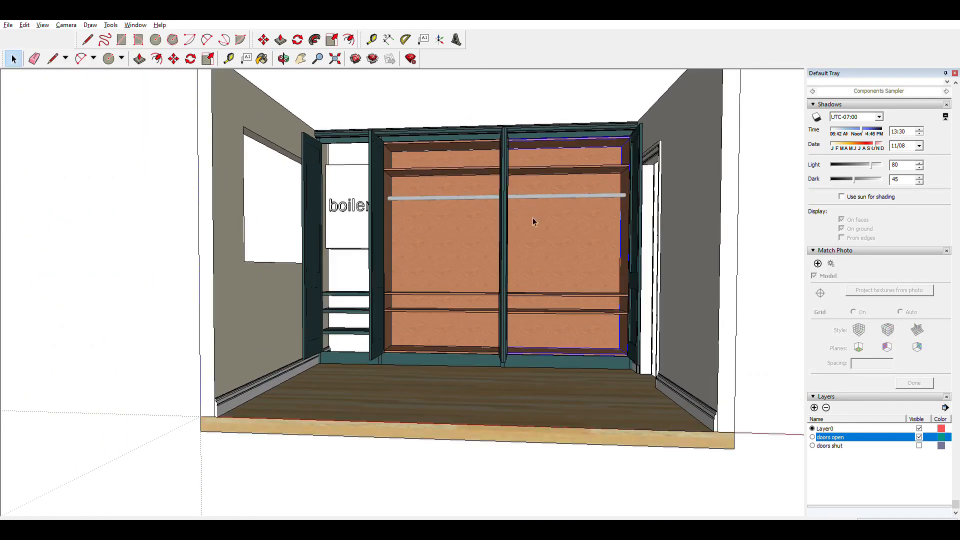
click(919, 446)
click(902, 428)
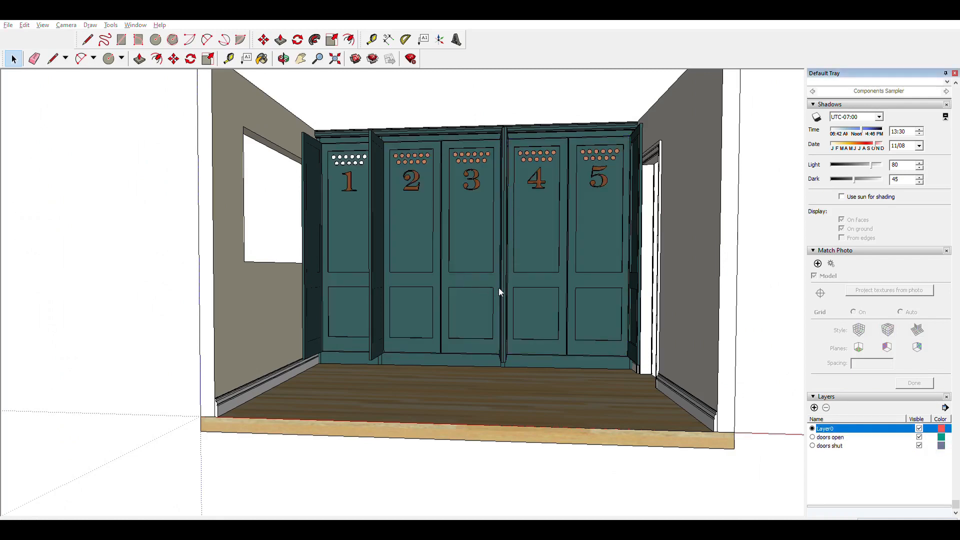
click(918, 437)
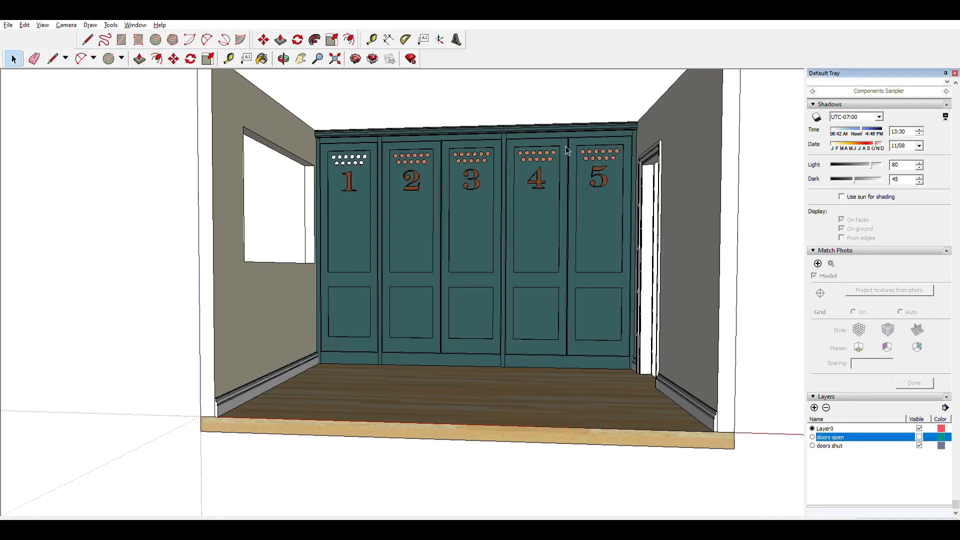
- Delete the cornice along the top of the cupboard
mouse_move(564, 128)
middle_down()
mouse_move(523, 155)
mouse_move(530, 129)
middle_up()
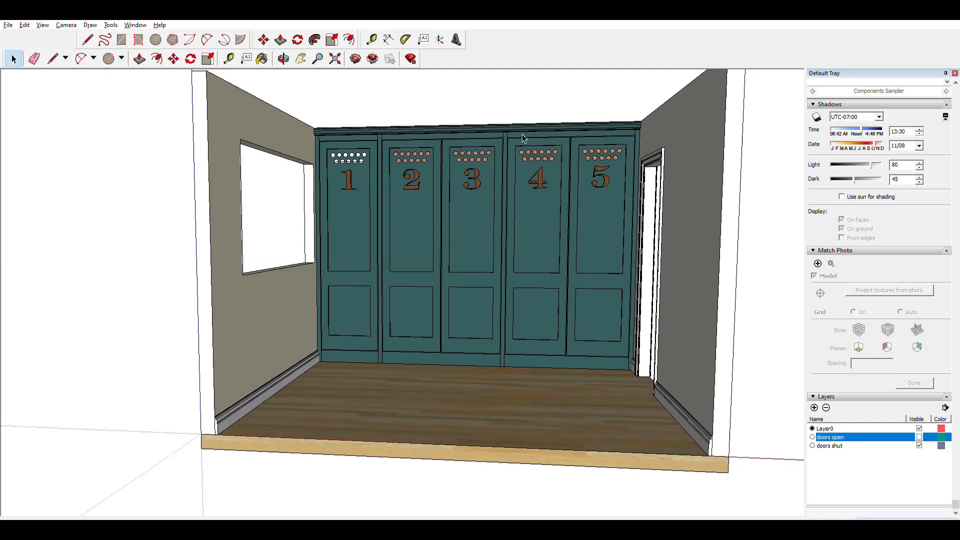
click(530, 126)
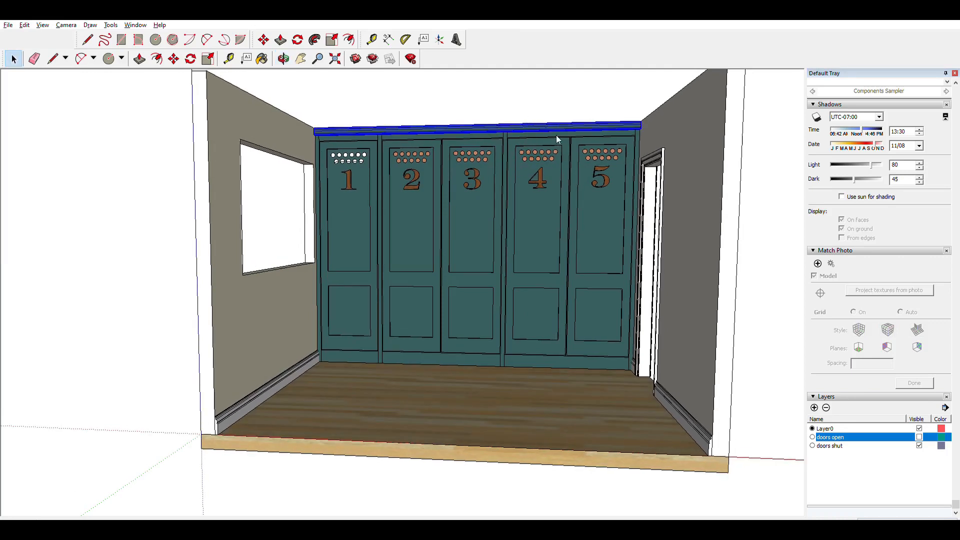
key(Delete)
key(o)
drag(560, 149, 546, 211)
key(space)
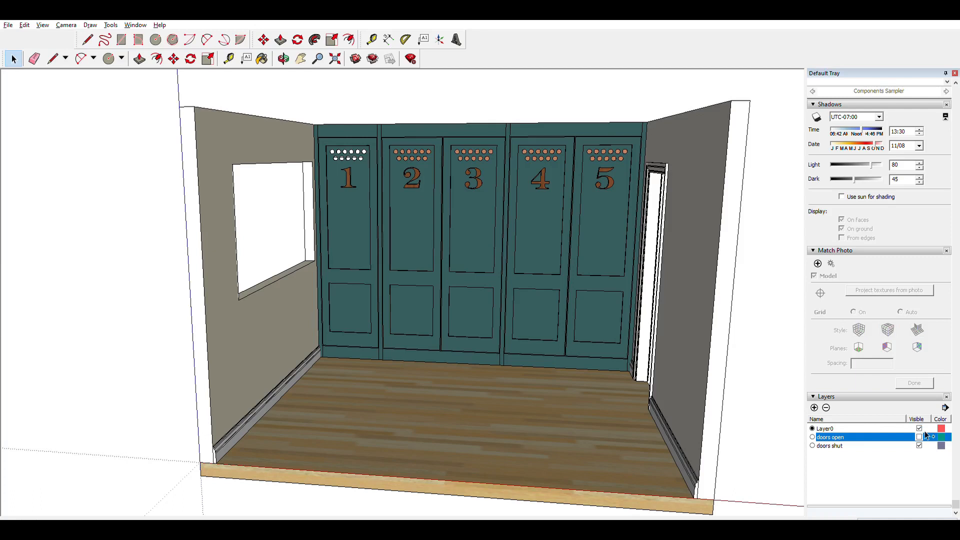
- Switch the cornice deletion off and on with undo and redo to compare, ending with the cornice restored
key(ctrl+z)
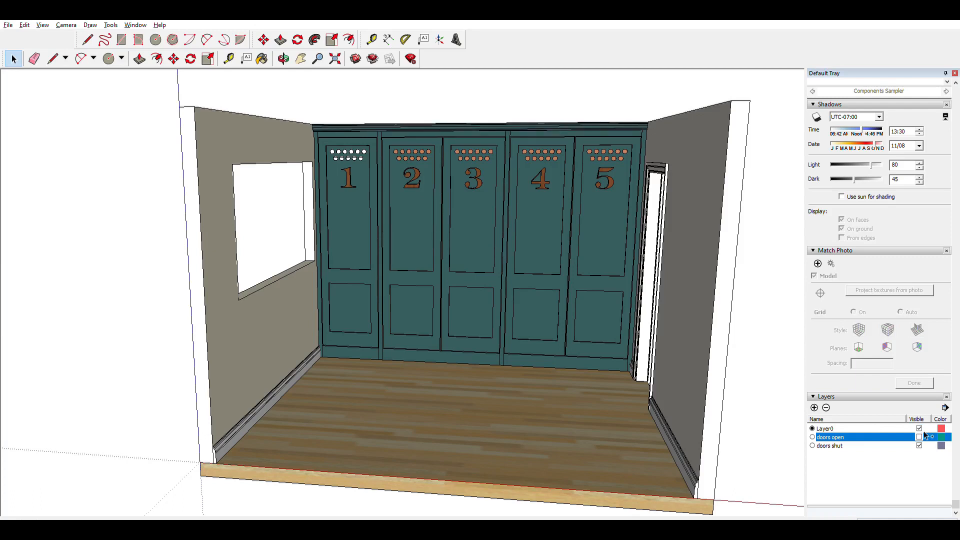
key(ctrl+z)
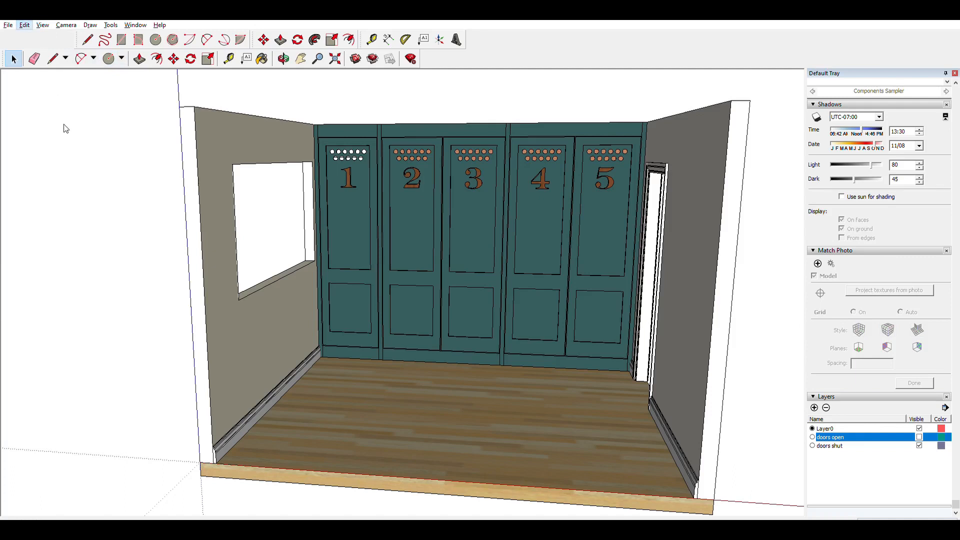
key(ctrl+y)
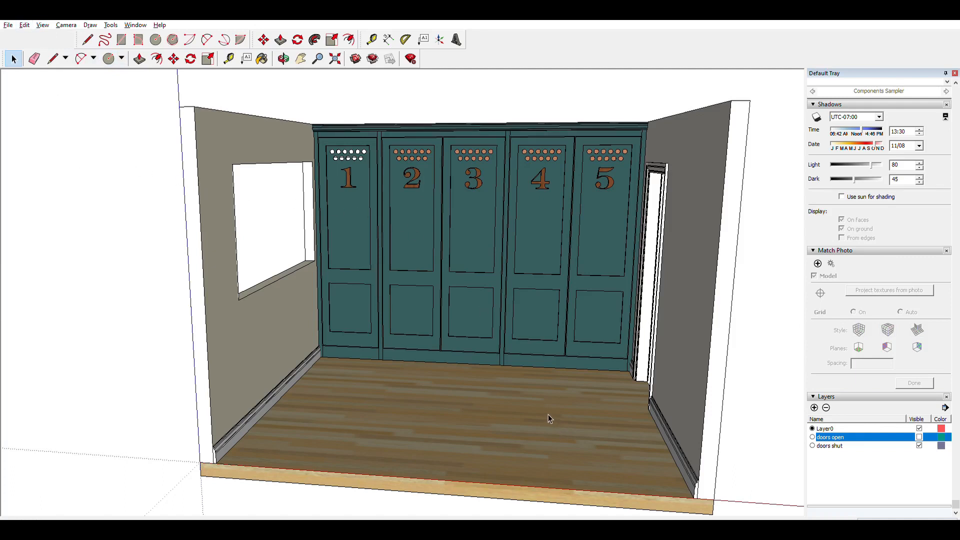
- Display the doors open layer instead of the doors shut layer and examine the cupboard's interior
middle_drag(558, 313, 554, 292)
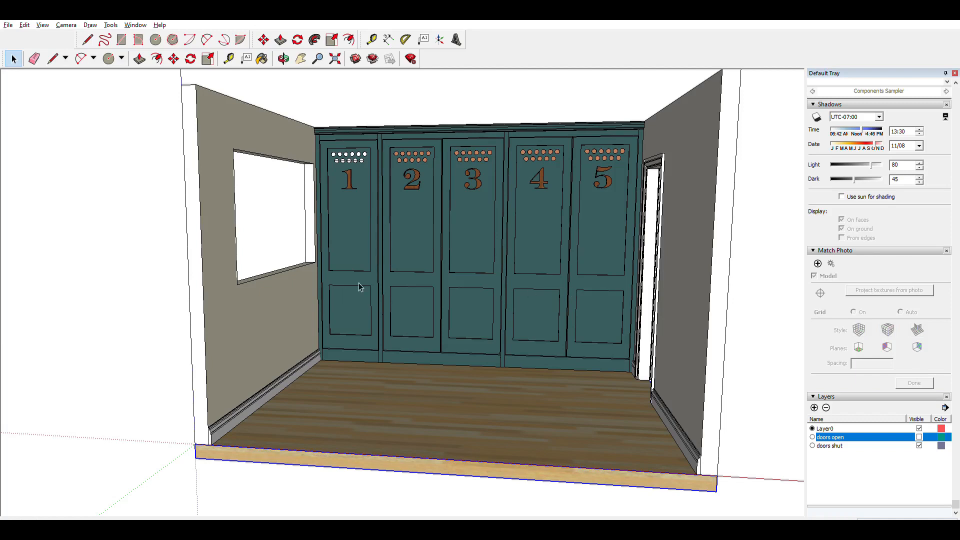
click(447, 284)
click(446, 366)
click(919, 436)
click(919, 446)
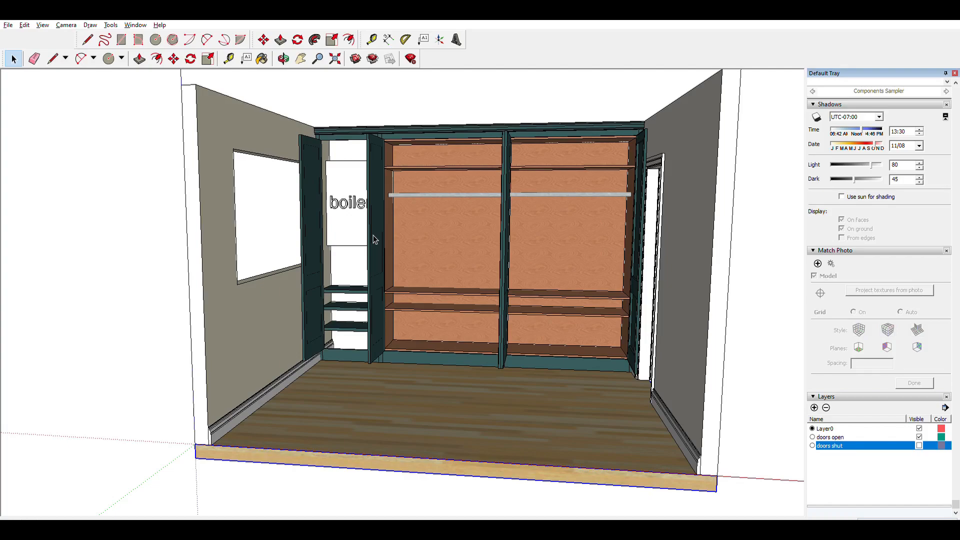
middle_drag(355, 248, 259, 313)
middle_drag(305, 270, 455, 235)
scroll(418, 242, up, 3)
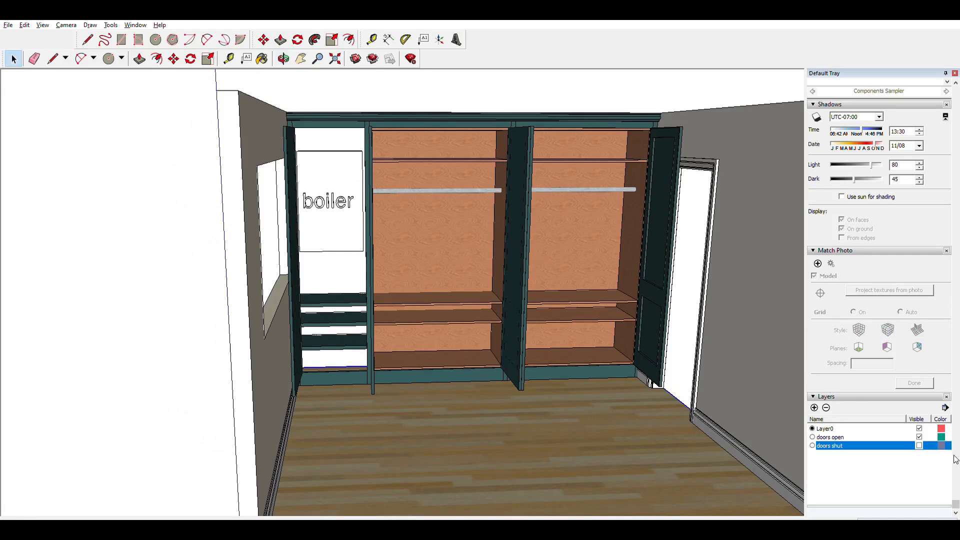
- Make the doors shut layer visible again and switch off the doors open layer
click(920, 444)
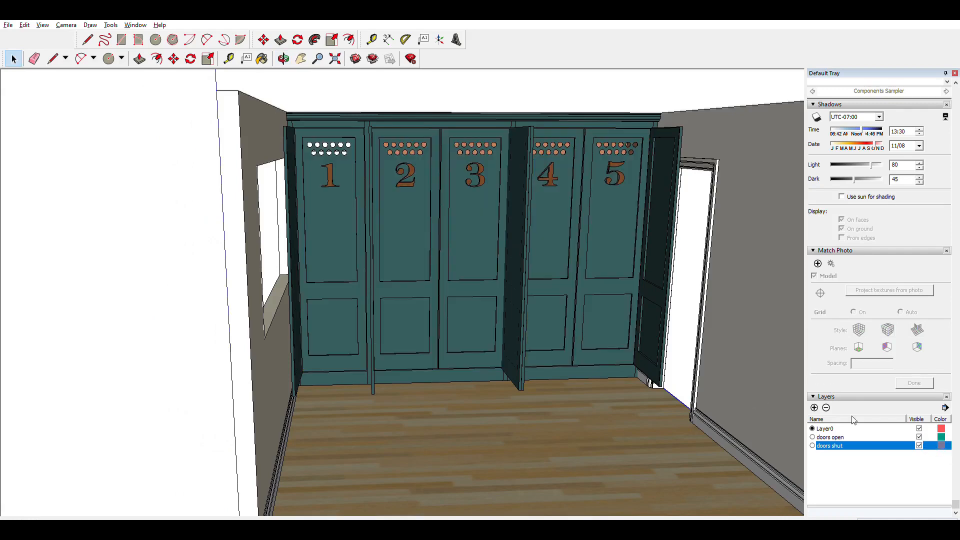
click(919, 436)
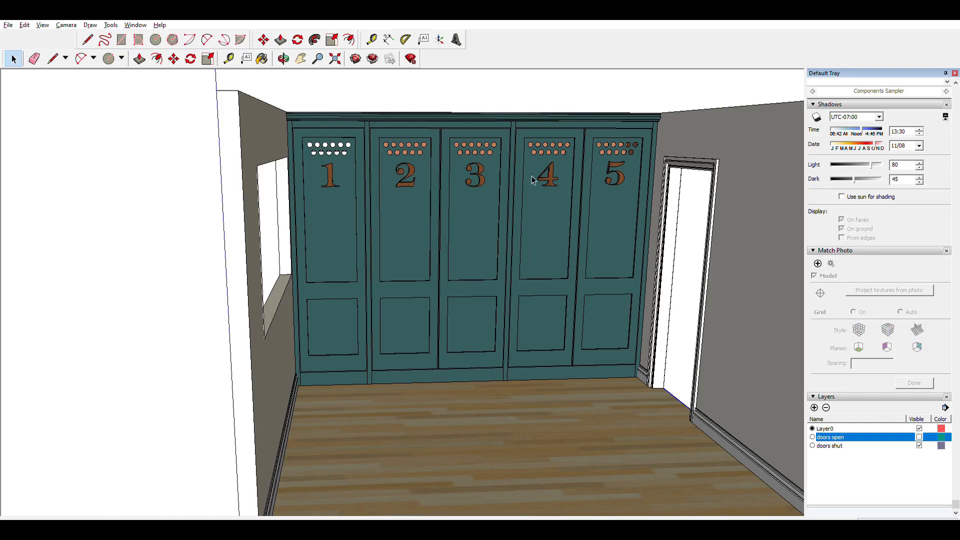
middle_drag(529, 215, 361, 162)
middle_drag(535, 172, 581, 214)
drag(581, 213, 702, 181)
key(space)
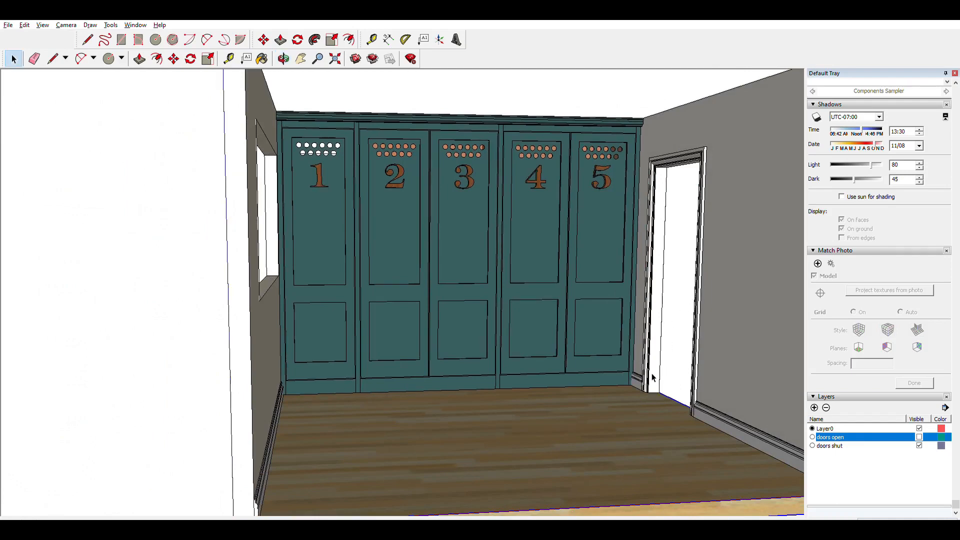
- Delete the room's back wall behind the cupboard carcasses
key(o)
scroll(534, 218, down, 10)
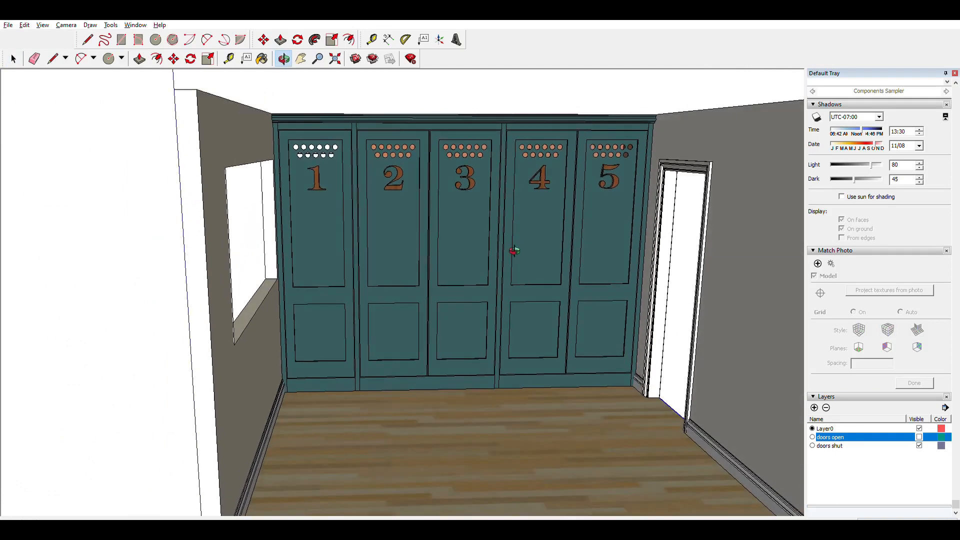
key(space)
middle_drag(604, 235, 463, 222)
click(463, 222)
key(Delete)
scroll(475, 250, up, 6)
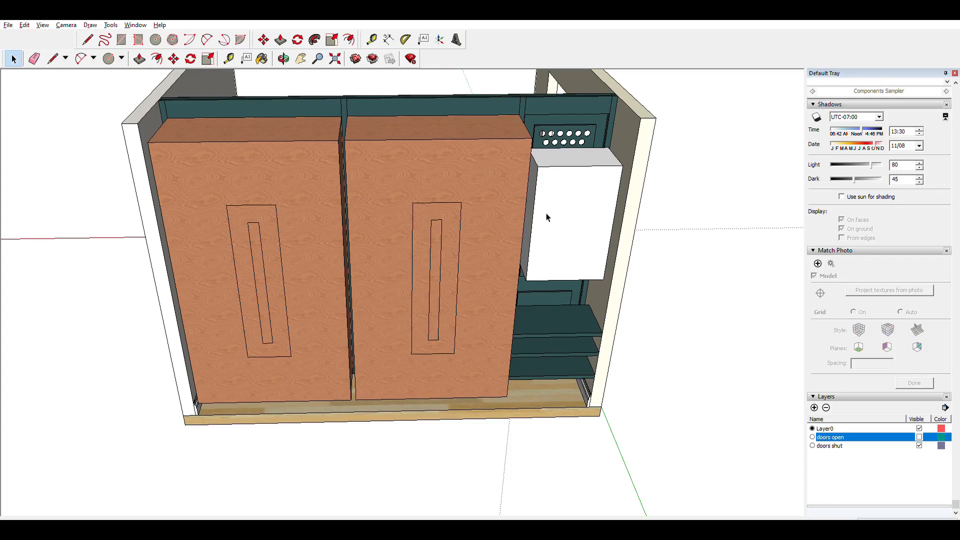
- Examine the shut cupboard doors and the skirting and door frame on the adjoining wall
middle_drag(504, 220, 264, 117)
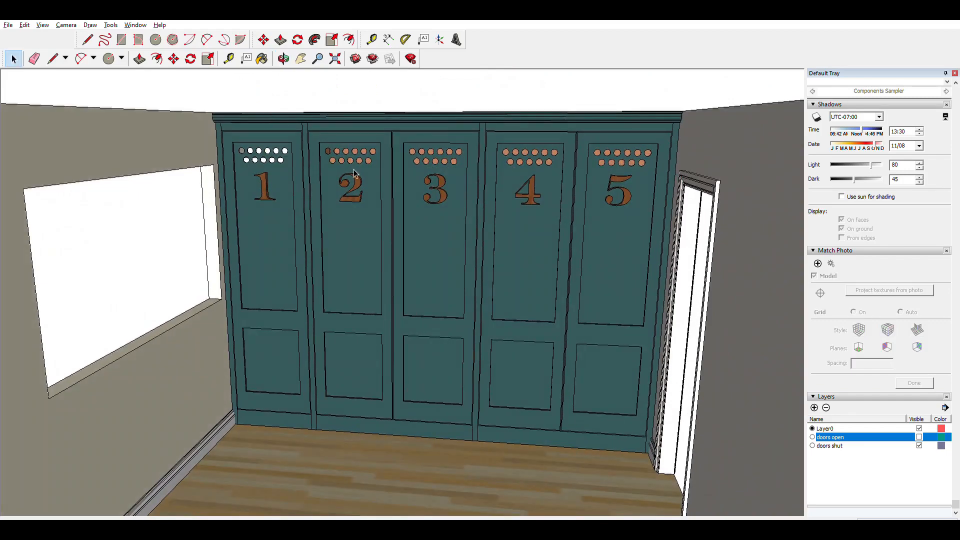
middle_drag(480, 260, 418, 197)
scroll(635, 257, up, 4)
click(620, 438)
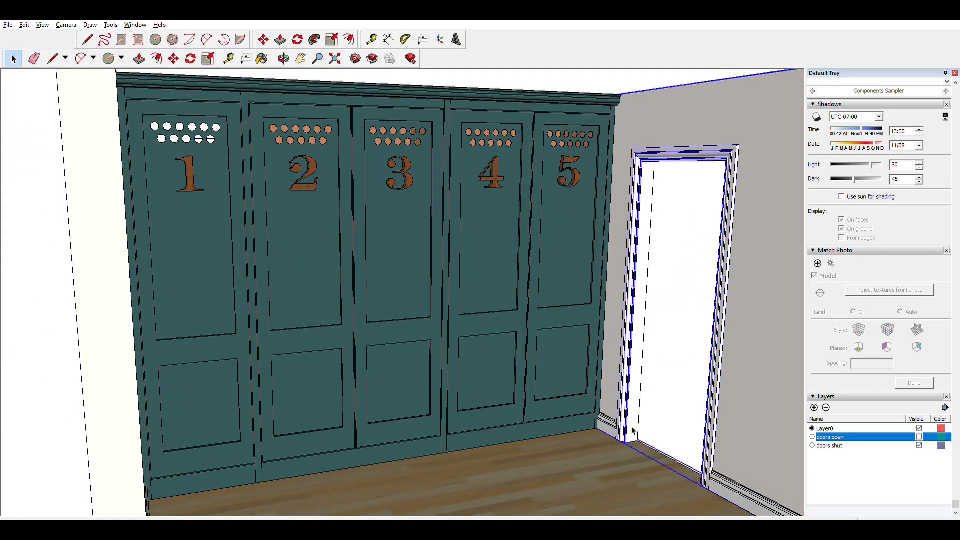
scroll(621, 435, up, 3)
scroll(620, 428, down, 2)
scroll(620, 427, down, 3)
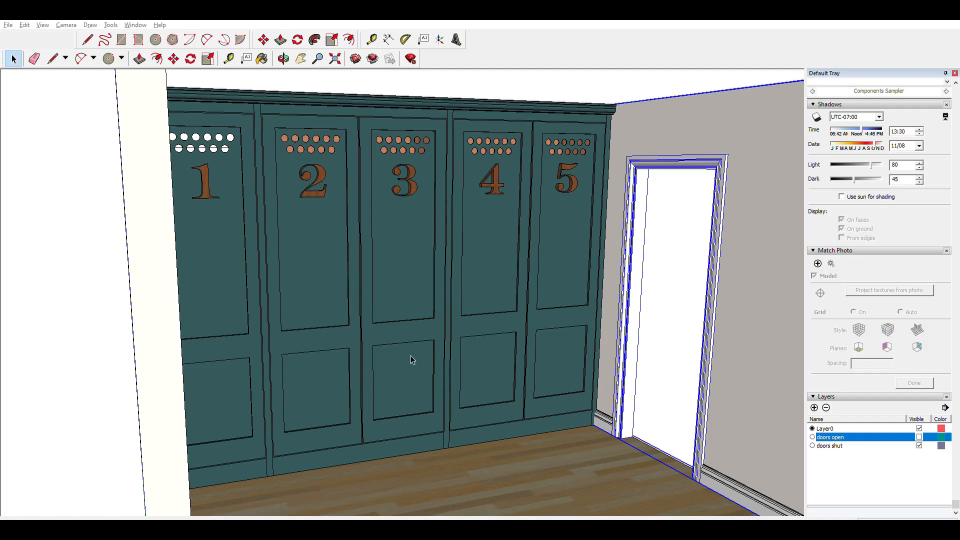
scroll(469, 409, down, 4)
- Remove the leftover profile pieces lying outside the room
click(24, 25)
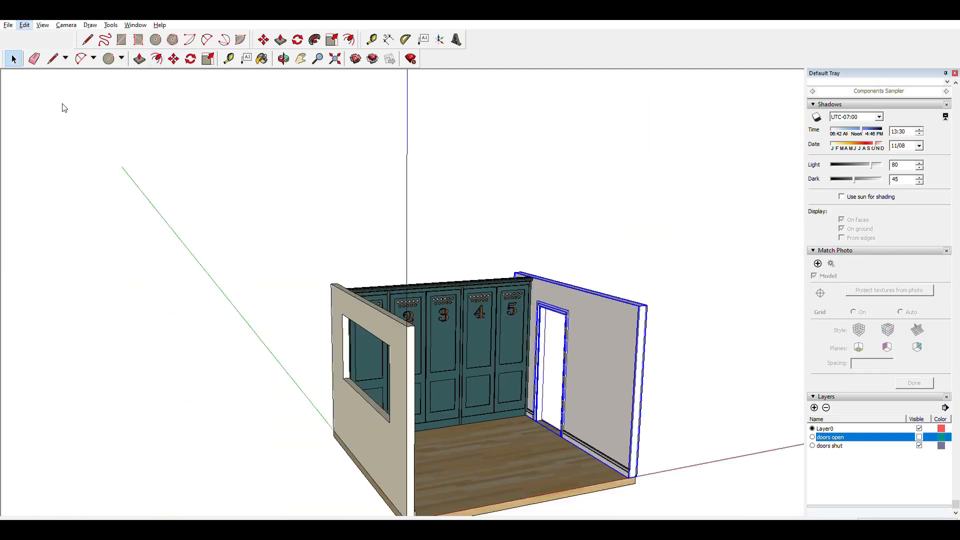
click(66, 84)
click(710, 444)
middle_drag(710, 443, 667, 493)
scroll(702, 457, up, 4)
key(space)
click(662, 458)
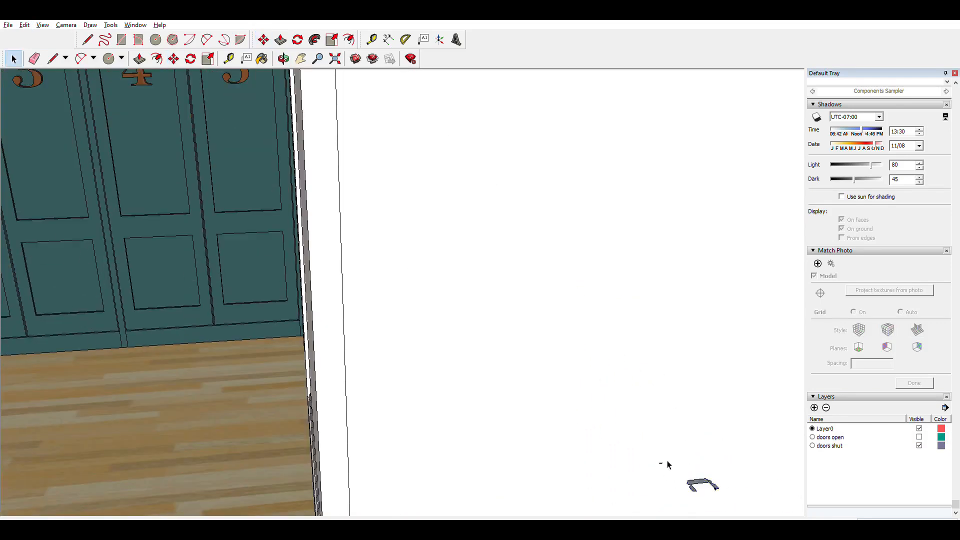
triple_click(698, 484)
middle_drag(699, 434, 681, 460)
middle_drag(675, 384, 645, 465)
shift+middle_drag(645, 465, 602, 398)
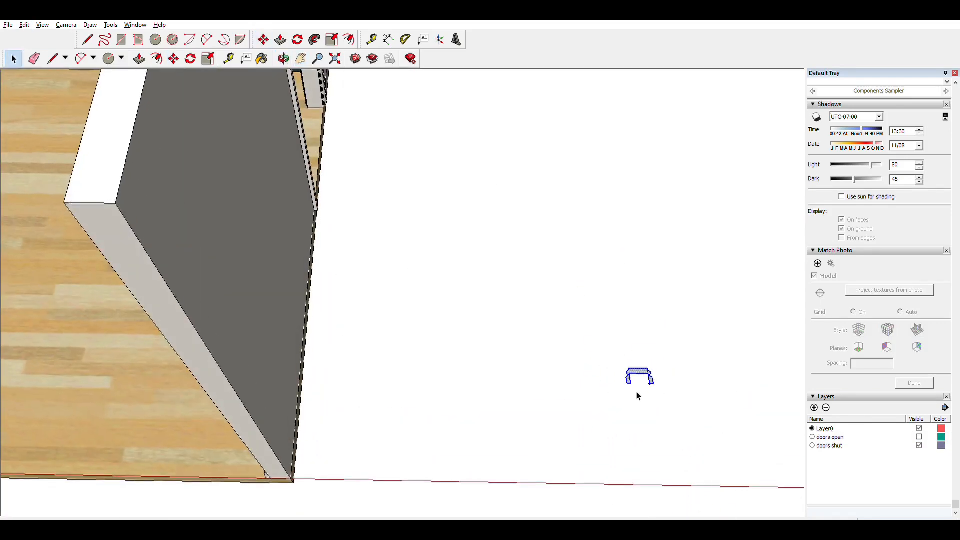
scroll(634, 385, up, 4)
middle_drag(595, 378, 571, 338)
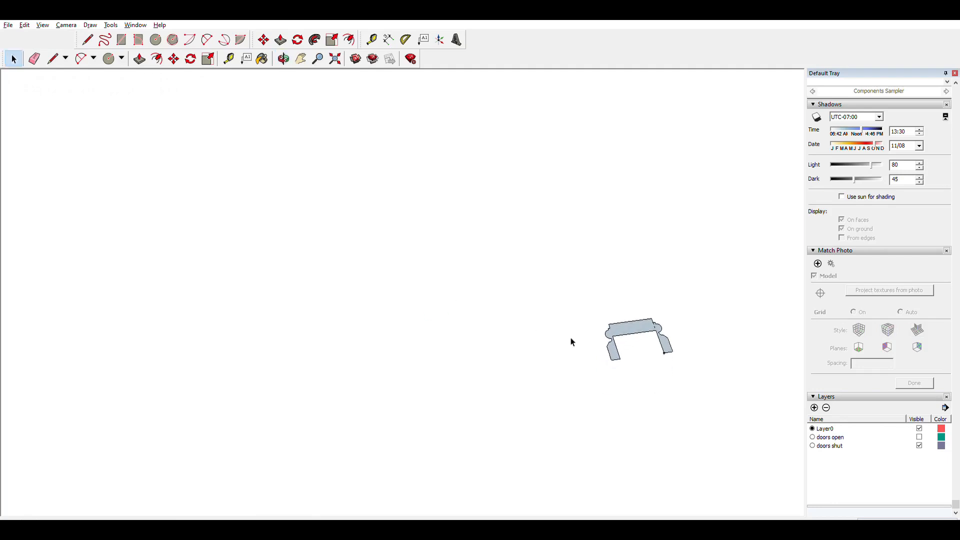
- Examine the finished cupboard with its doors shut from the open front of the room
middle_drag(216, 273, 213, 304)
scroll(213, 304, down, 4)
shift+middle_drag(70, 300, 109, 195)
shift+middle_drag(210, 240, 290, 225)
shift+middle_drag(290, 225, 345, 400)
shift+middle_drag(345, 400, 293, 315)
scroll(325, 260, down, 5)
middle_drag(360, 253, 273, 251)
scroll(215, 270, up, 3)
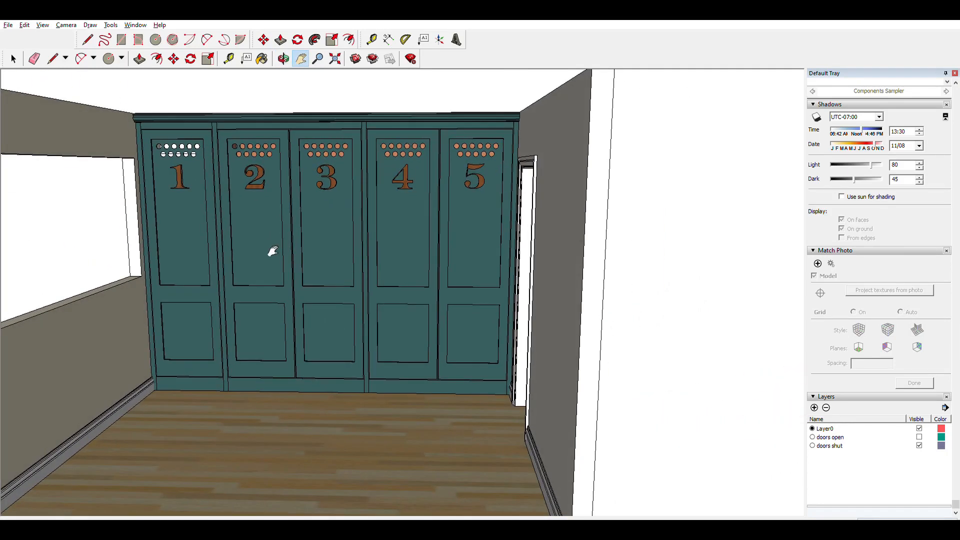
click(955, 84)
click(956, 83)
scroll(503, 235, down, 6)
middle_drag(556, 186, 497, 261)
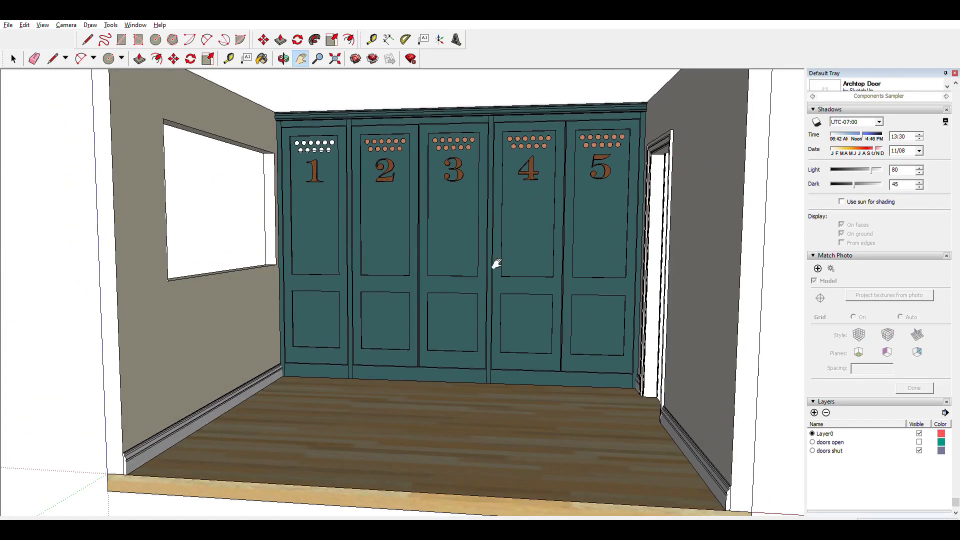